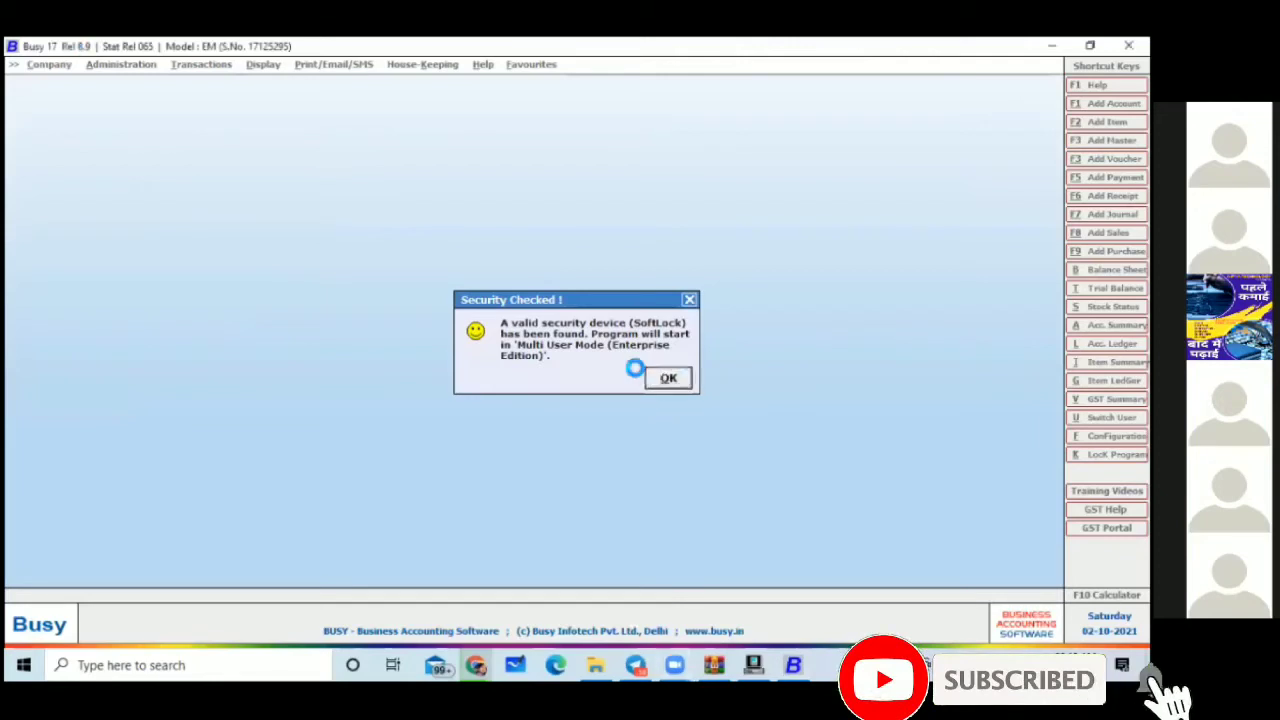
Step: Acknowledge the security device check so the program starts
click(664, 377)
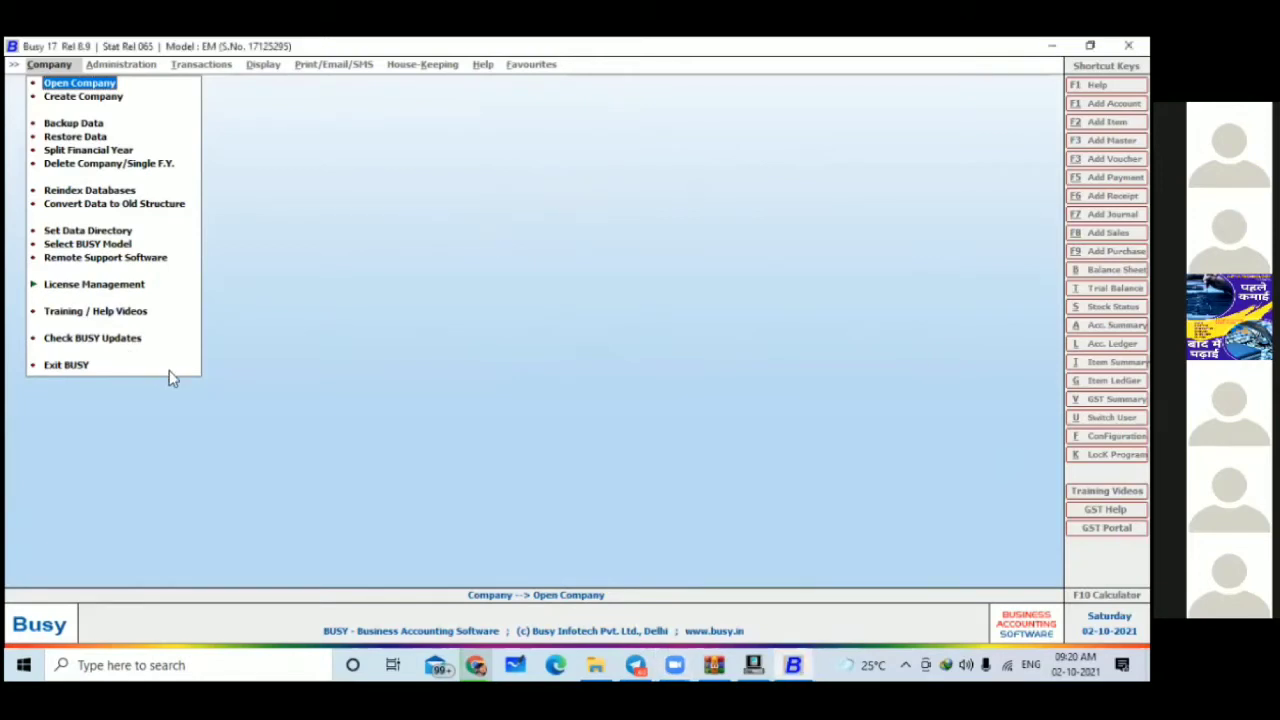
key(Down)
key(Up)
key(Down)
key(Down)
key(Down)
key(Down)
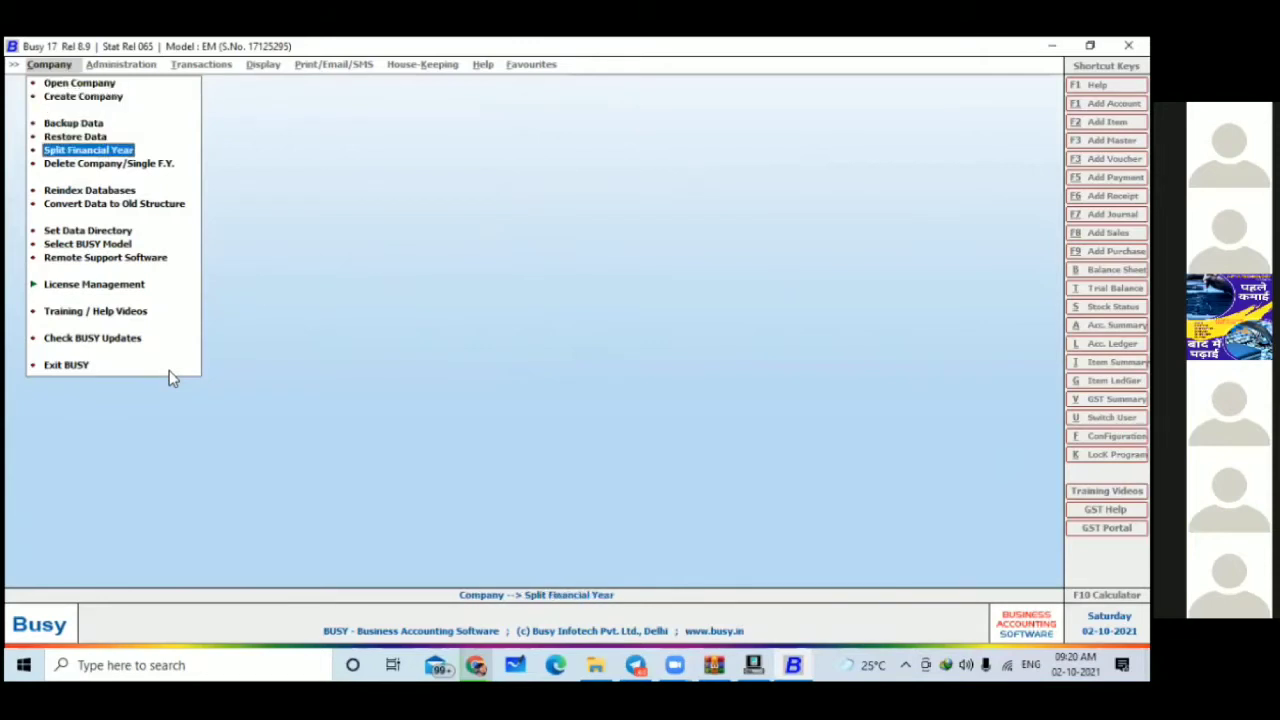
key(Down)
key(Down)
key(Up)
key(Up)
key(Up)
key(Up)
key(Up)
key(Up)
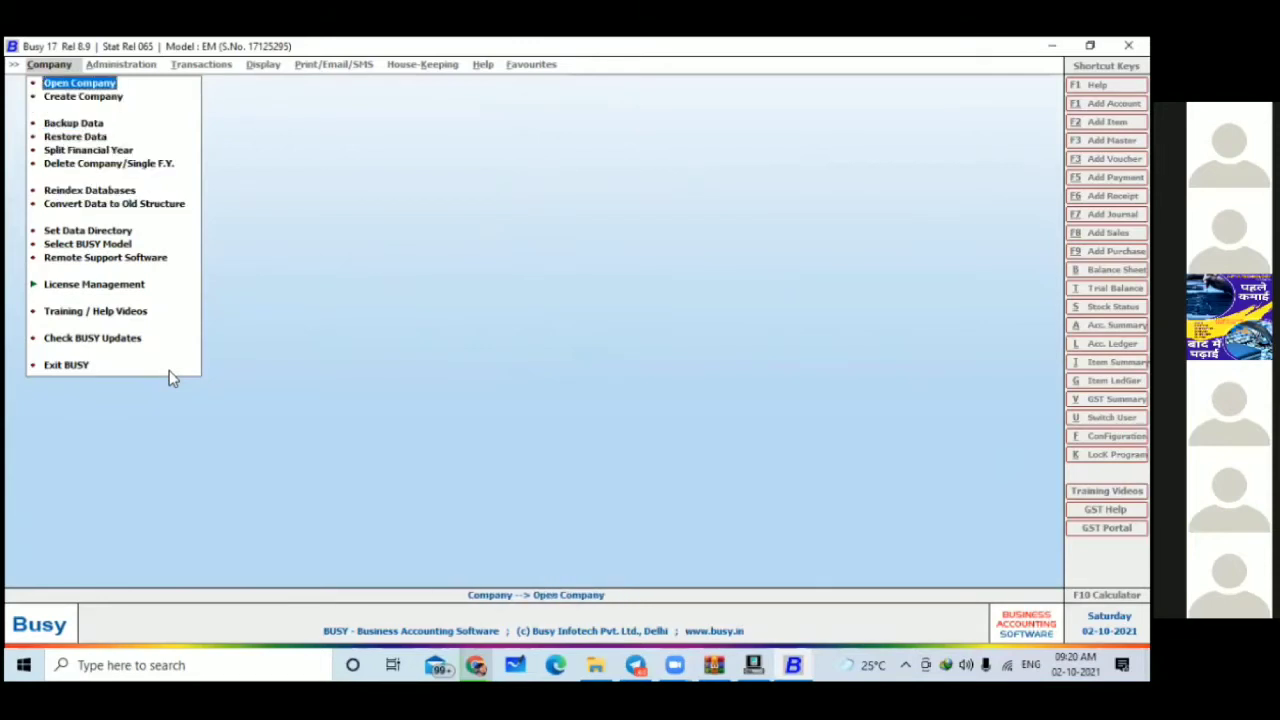
key(Down)
key(Up)
key(Up)
key(Down)
key(Down)
key(Down)
key(Down)
key(Down)
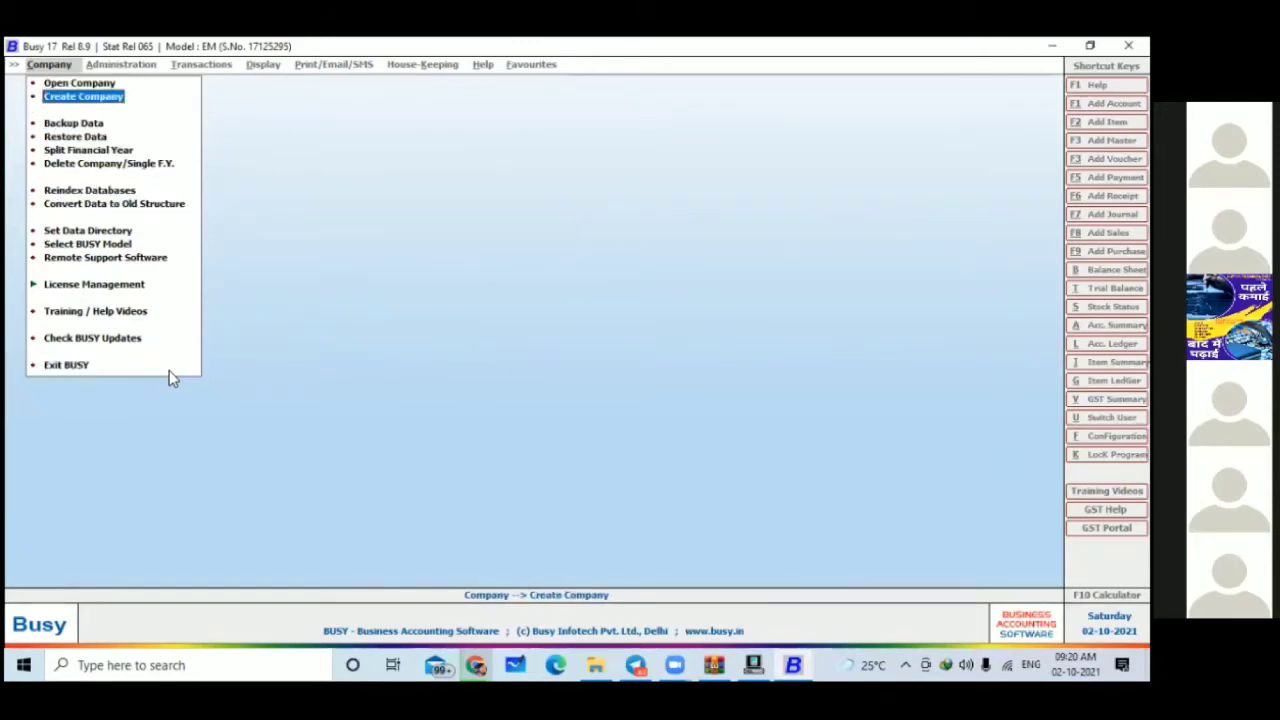
key(Up)
key(Up)
key(Up)
key(Up)
key(Up)
key(Up)
key(Up)
key(Up)
key(Up)
key(Up)
key(Up)
key(Up)
key(Up)
key(Down)
key(Down)
key(Down)
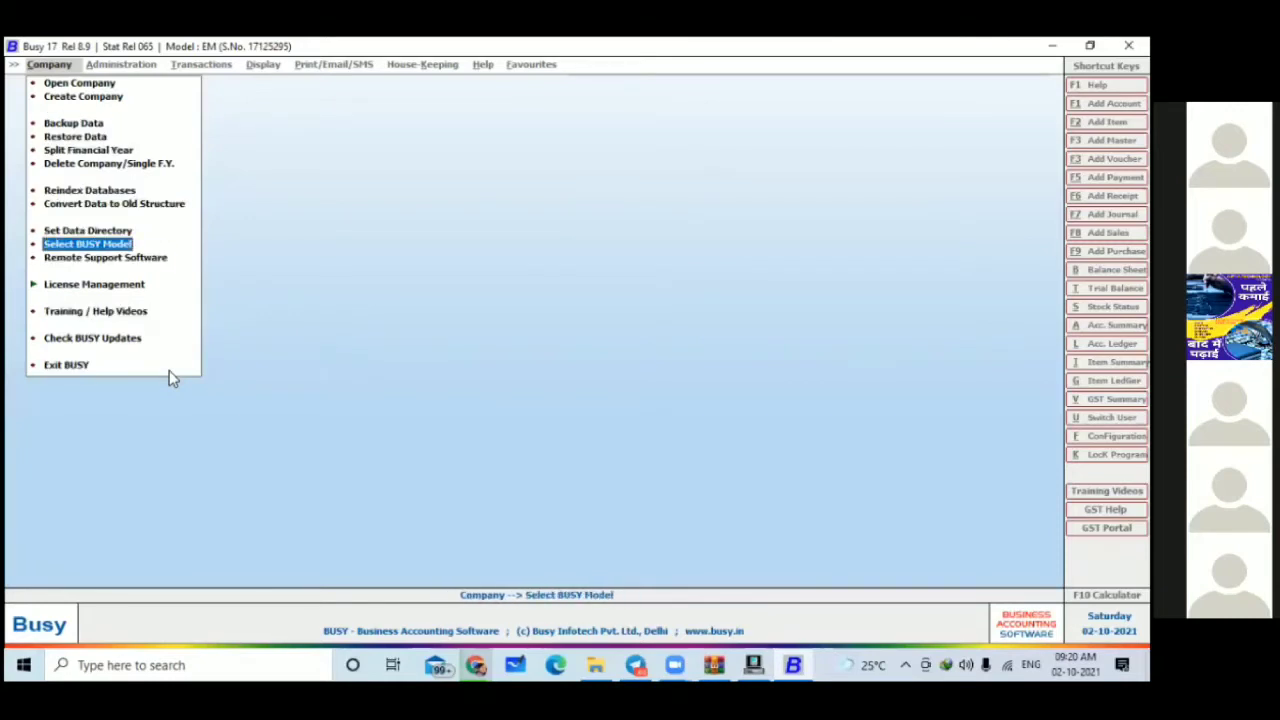
key(Up)
key(Up)
key(Up)
key(Up)
key(Up)
key(Up)
key(Up)
key(Up)
key(Up)
key(Up)
key(Up)
key(Up)
key(Up)
key(Up)
key(Up)
key(Up)
key(Up)
key(Up)
key(Up)
key(Up)
key(Up)
key(Up)
key(Up)
key(Up)
key(Up)
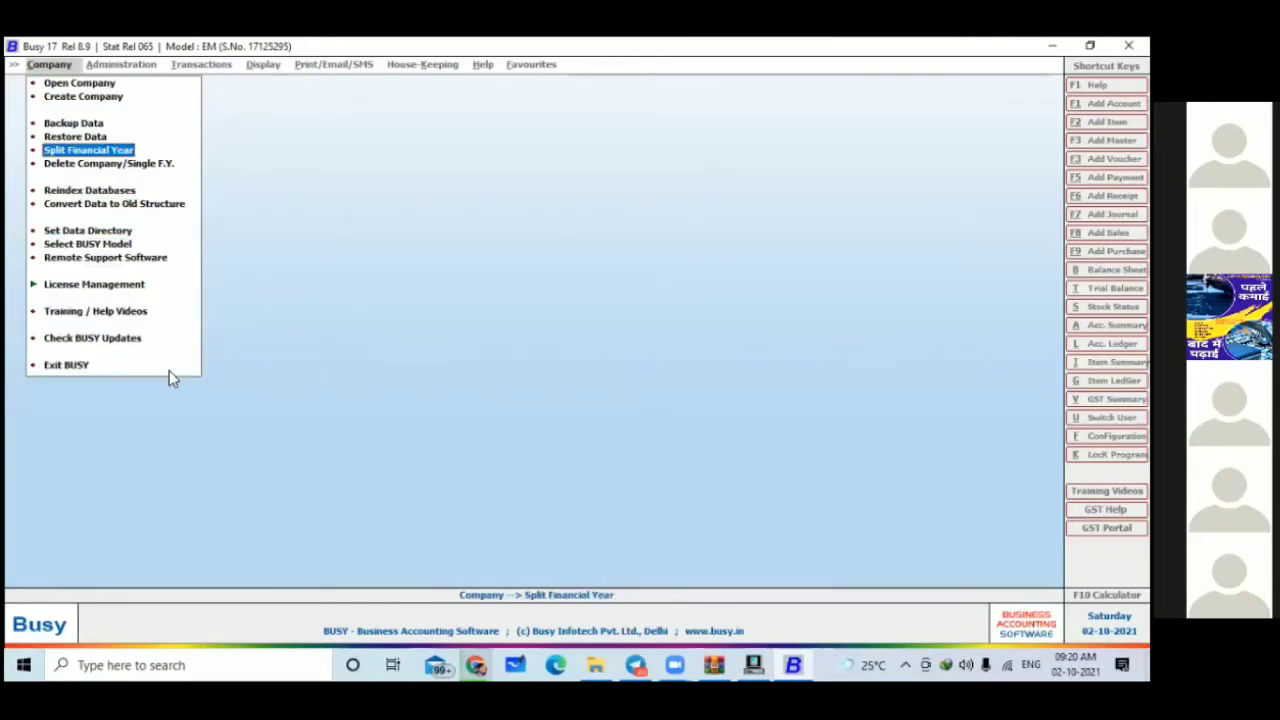
key(Up)
key(Up)
key(Up)
key(Up)
key(Up)
key(Up)
key(Up)
key(Up)
key(Up)
key(Up)
key(Up)
key(Up)
key(Up)
key(Up)
key(Up)
key(Up)
key(Up)
key(Up)
key(Up)
key(Up)
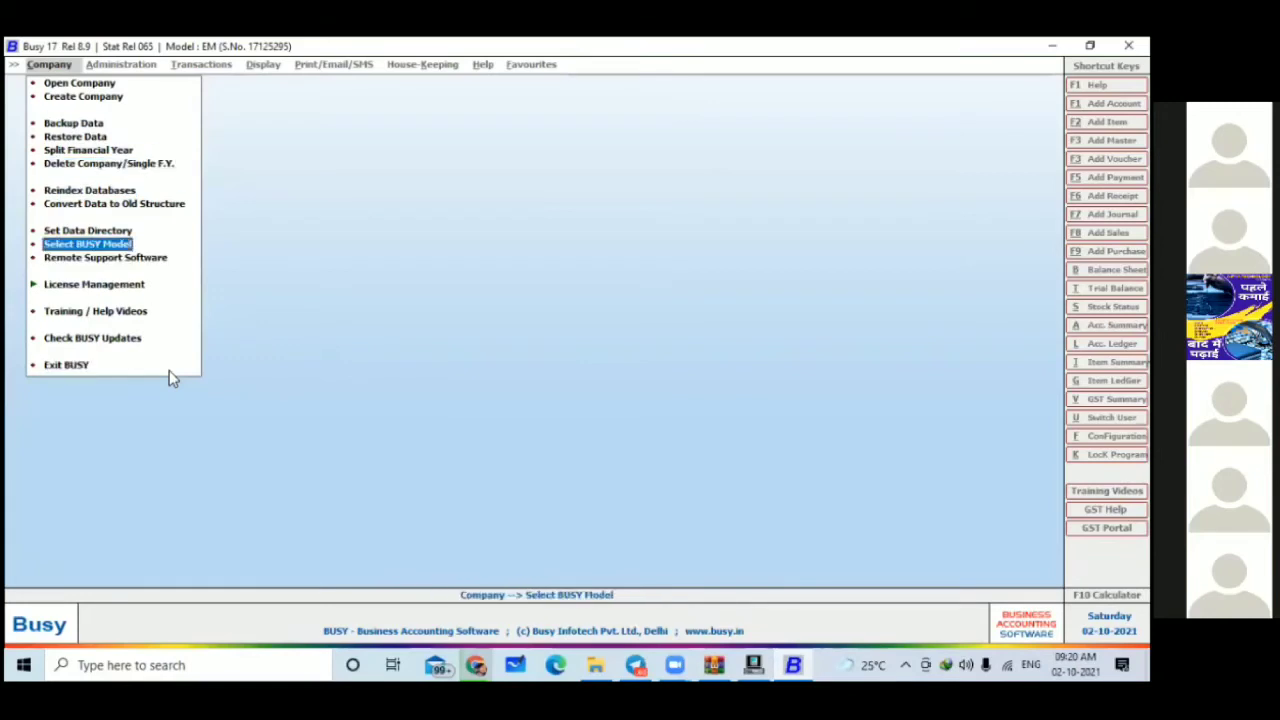
key(Up)
key(Up)
key(Up)
key(Up)
key(Up)
key(Up)
key(Up)
key(Up)
key(Up)
key(Up)
key(Up)
key(Up)
key(Up)
key(Up)
key(Up)
key(Up)
key(Up)
key(Up)
key(Up)
key(Up)
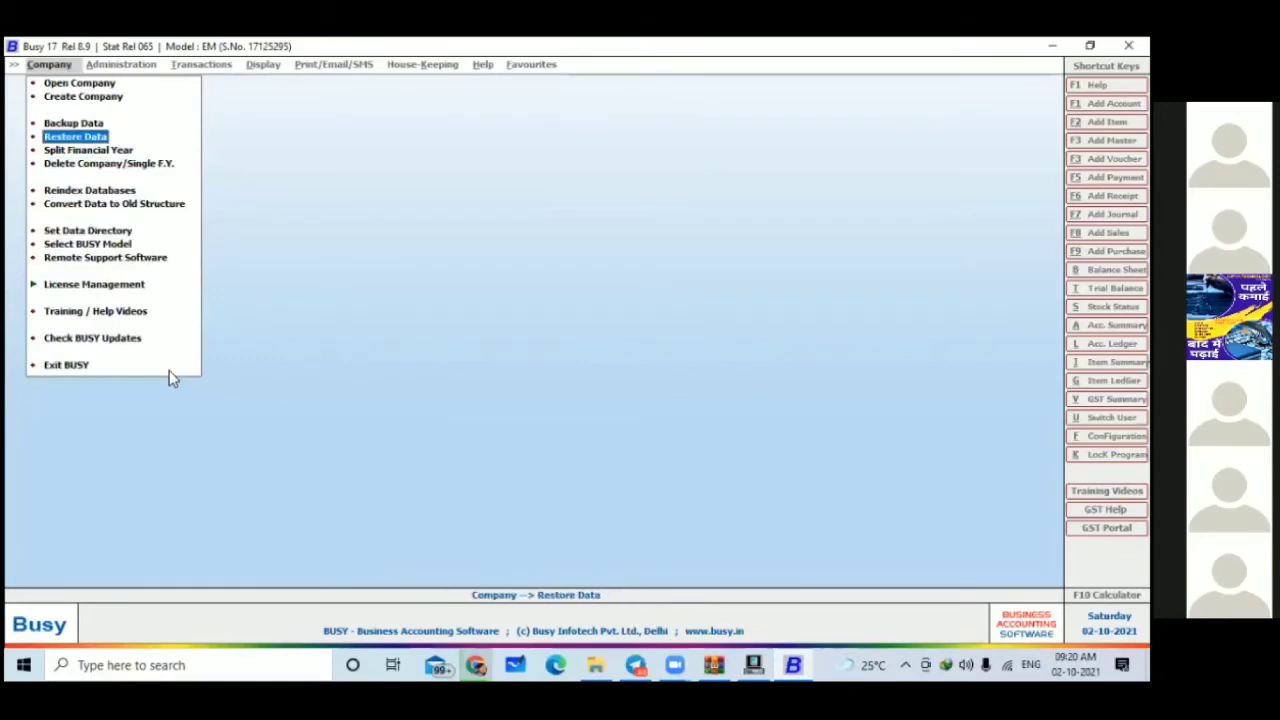
key(Up)
key(Up)
key(Up)
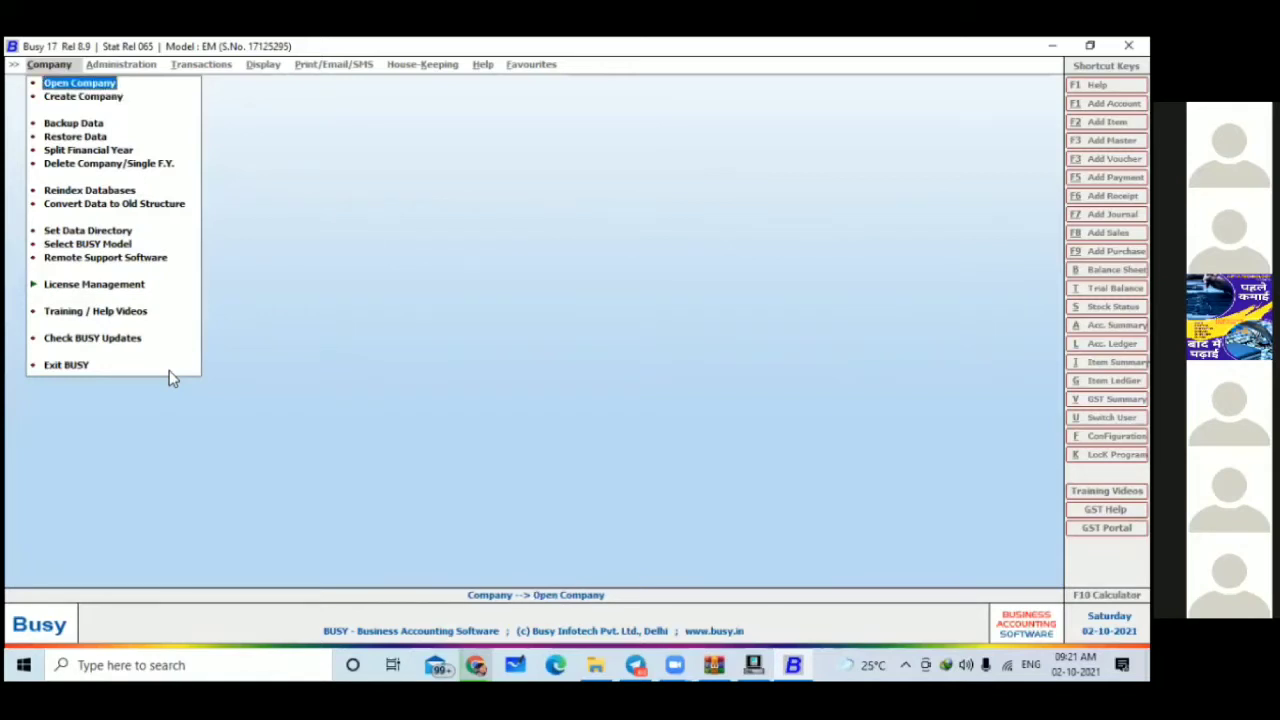
Step: Bring up the list of existing companies and select GURVINDER ELECTRONICS for operation
key(Return)
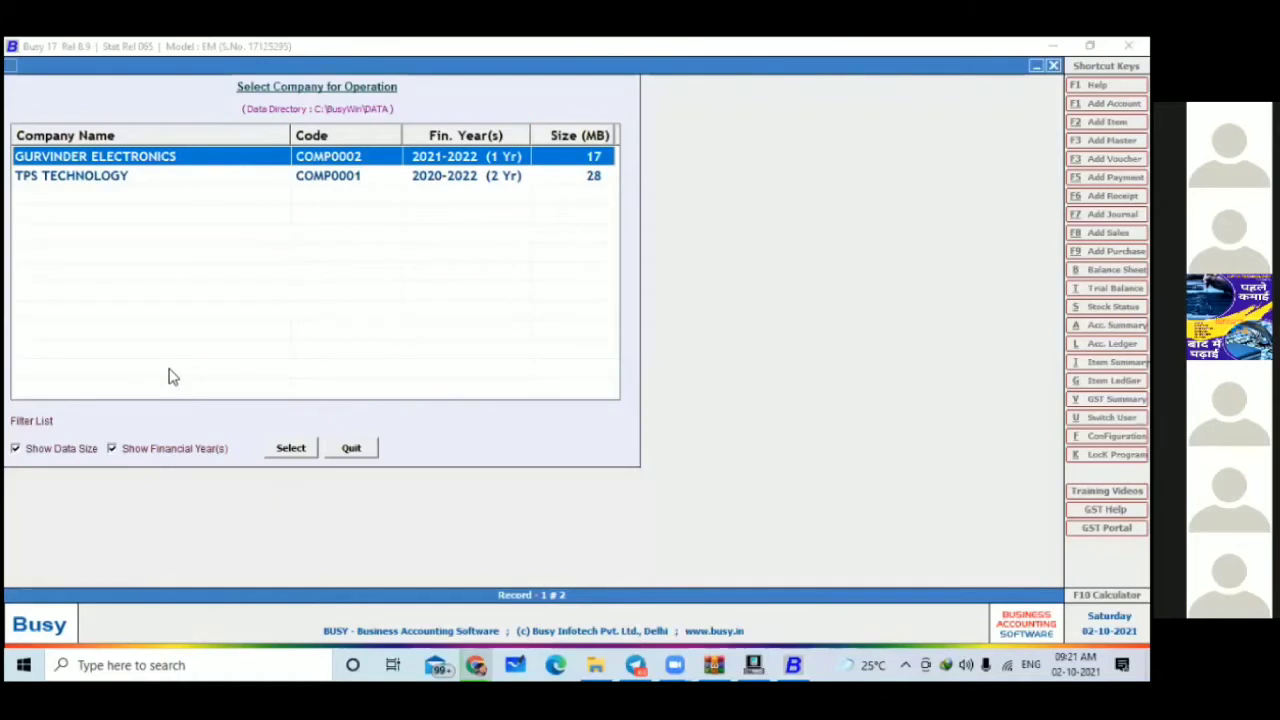
key(Down)
key(Up)
key(Down)
key(Up)
key(Down)
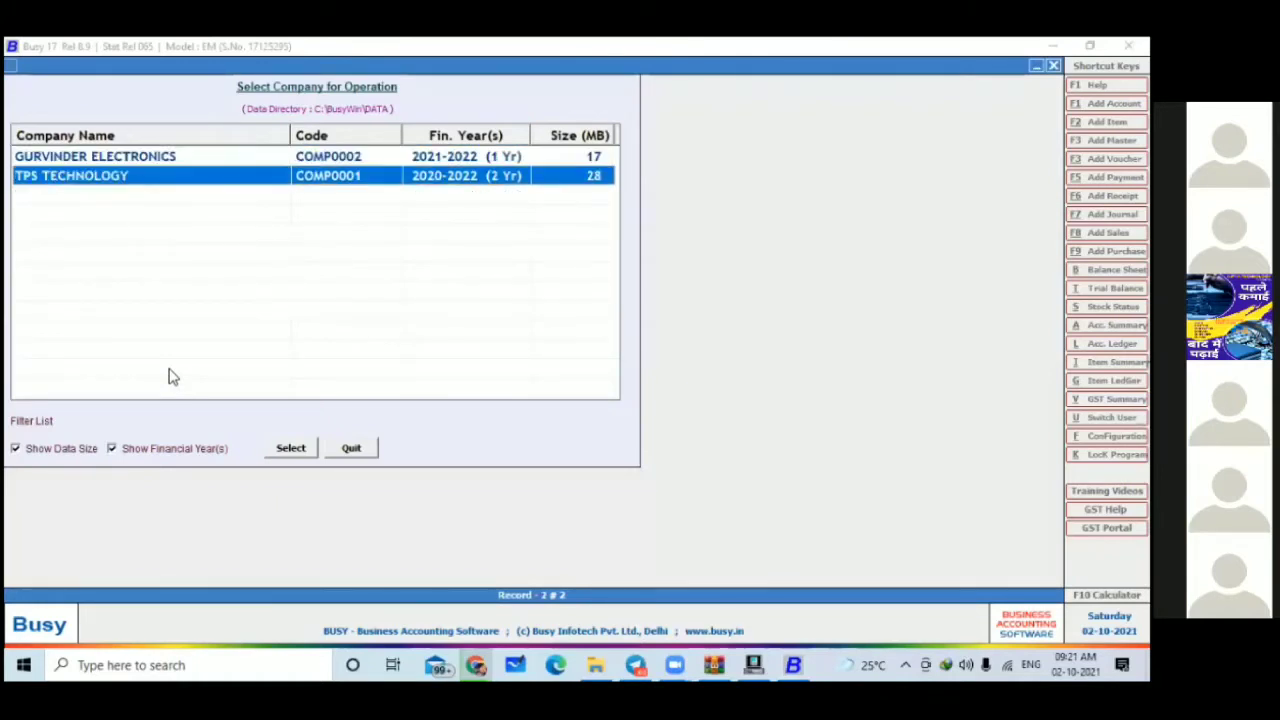
key(Up)
key(Down)
key(Up)
key(Return)
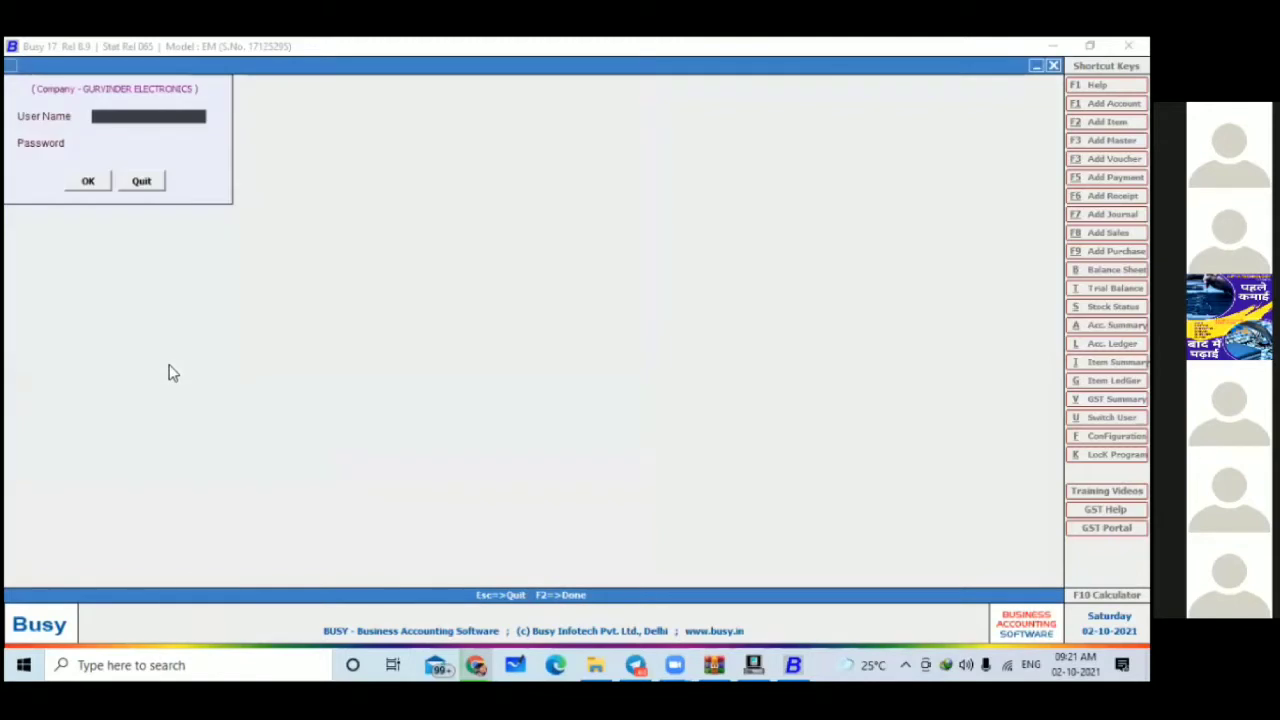
Step: Try to log in to GURVINDER ELECTRONICS with the user name TPS
text(TPS)
key(Return)
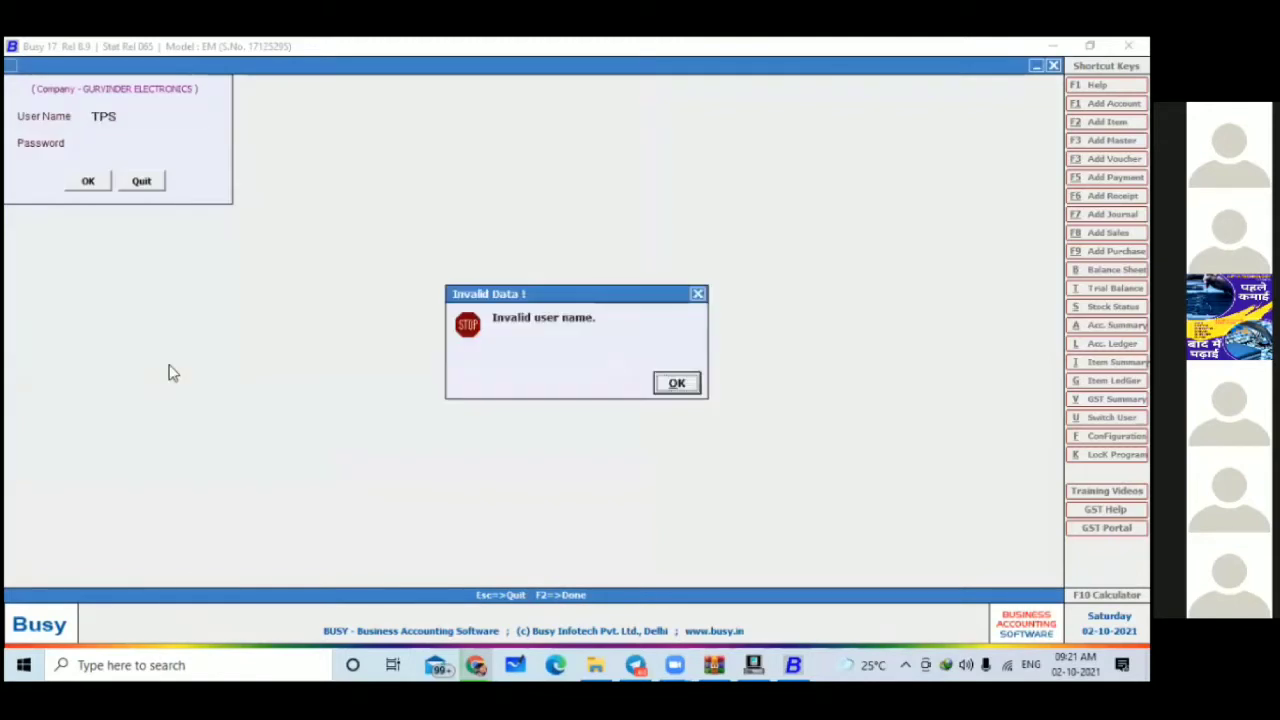
key(Return)
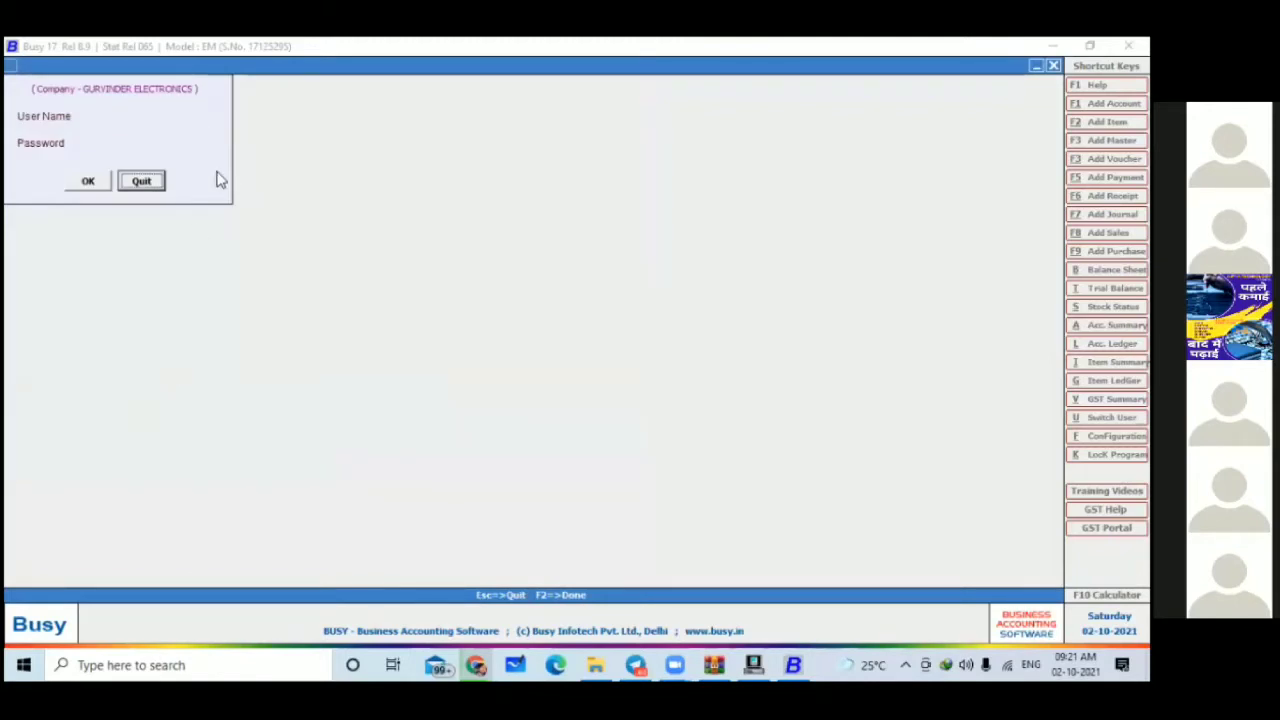
Step: Leave this login, open the company TPS TECHNOLOGY and log in with user name TPS and the account password
click(155, 185)
double_click(156, 180)
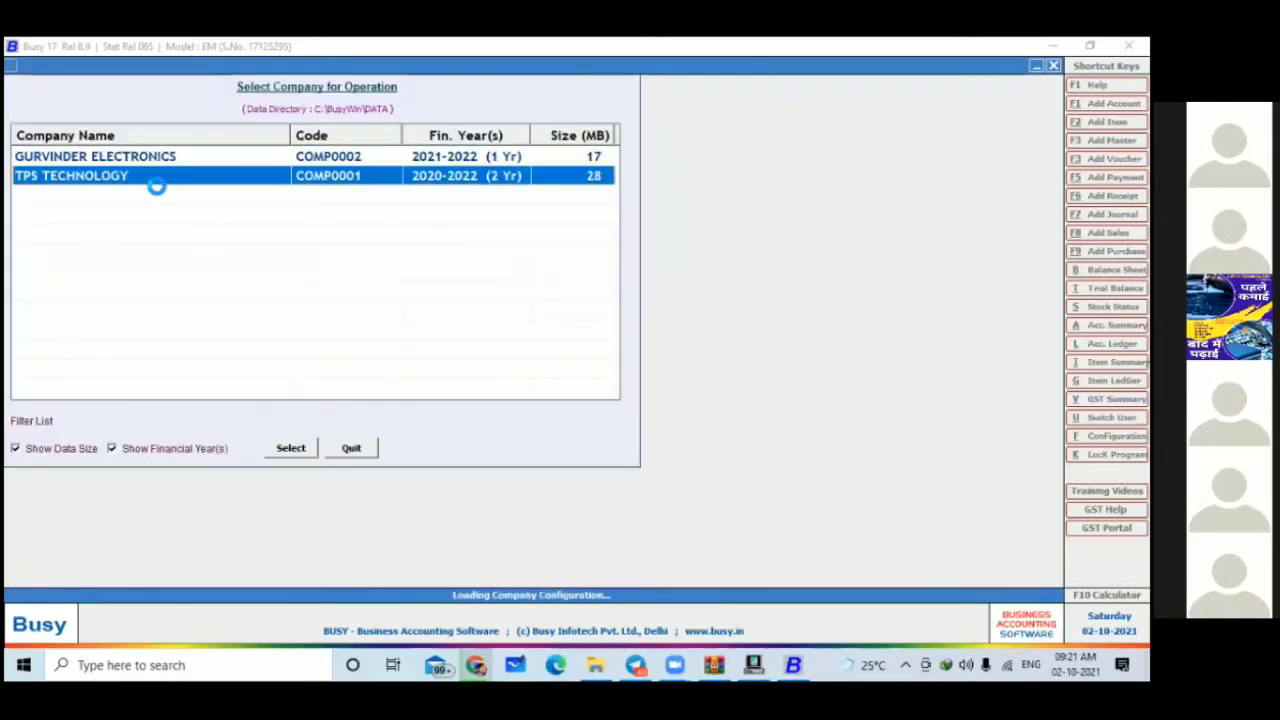
text(TPS)
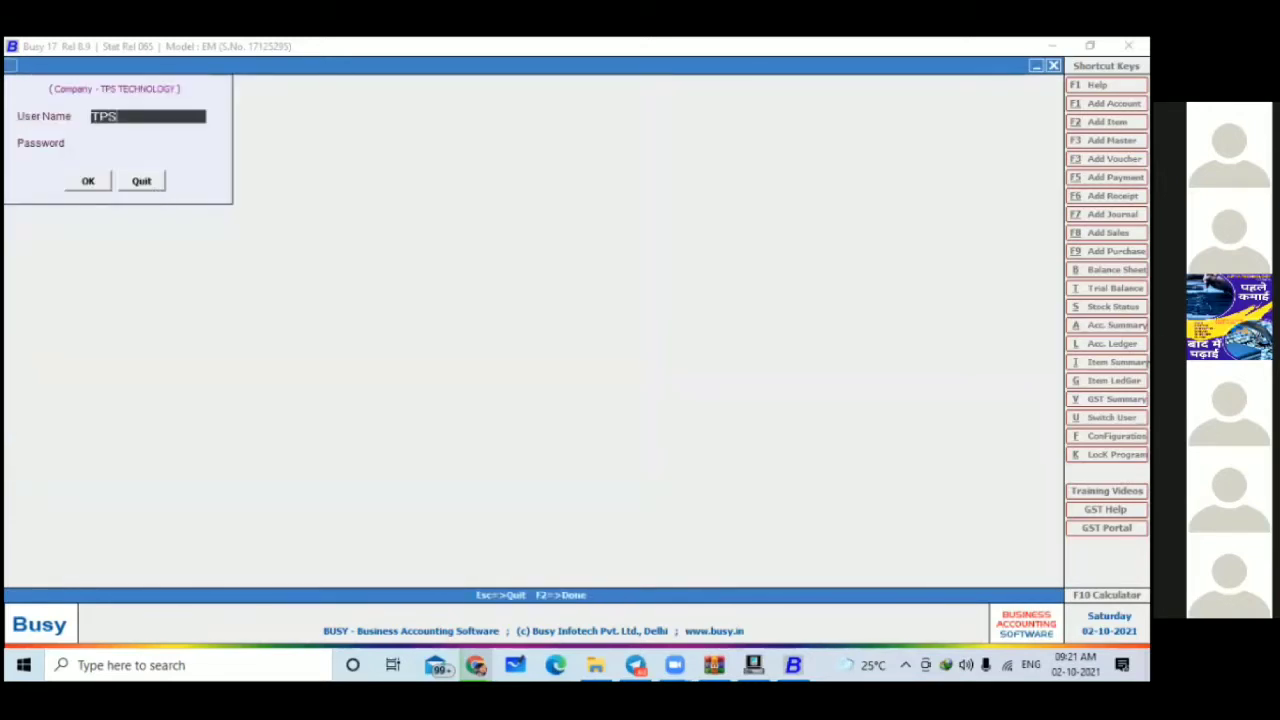
key(Return)
text(***)
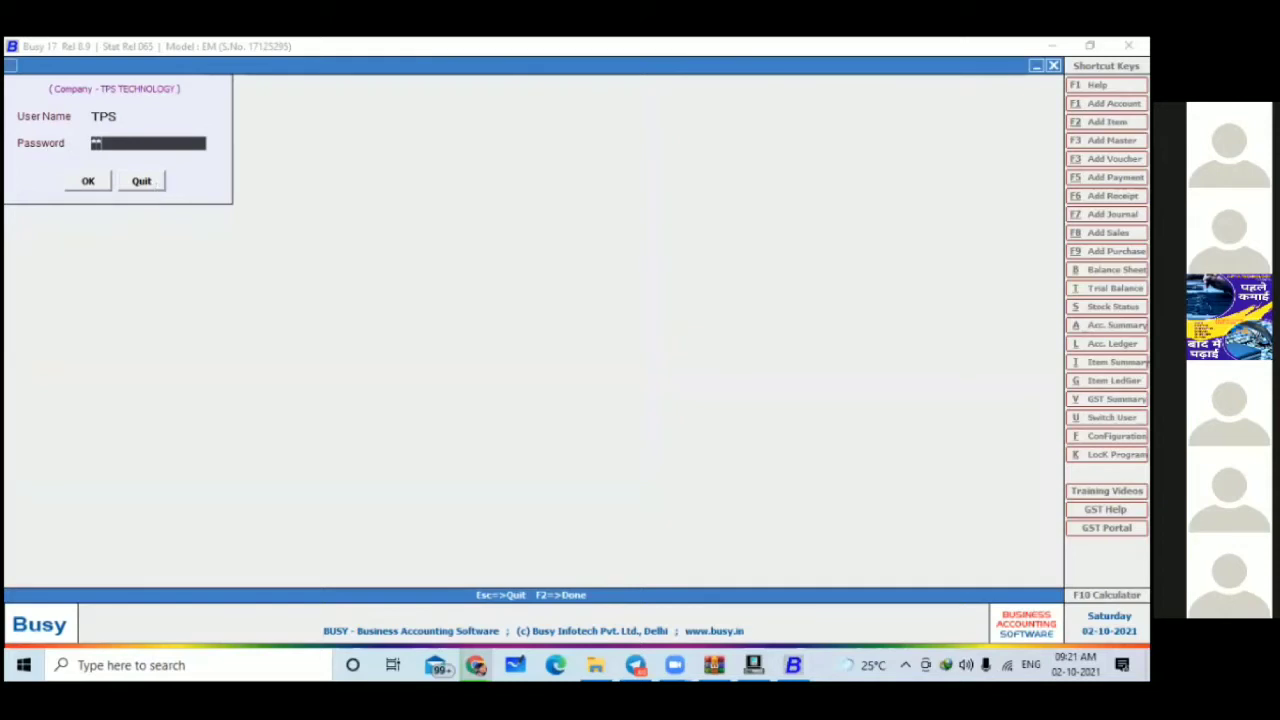
key(Return)
key(Return)
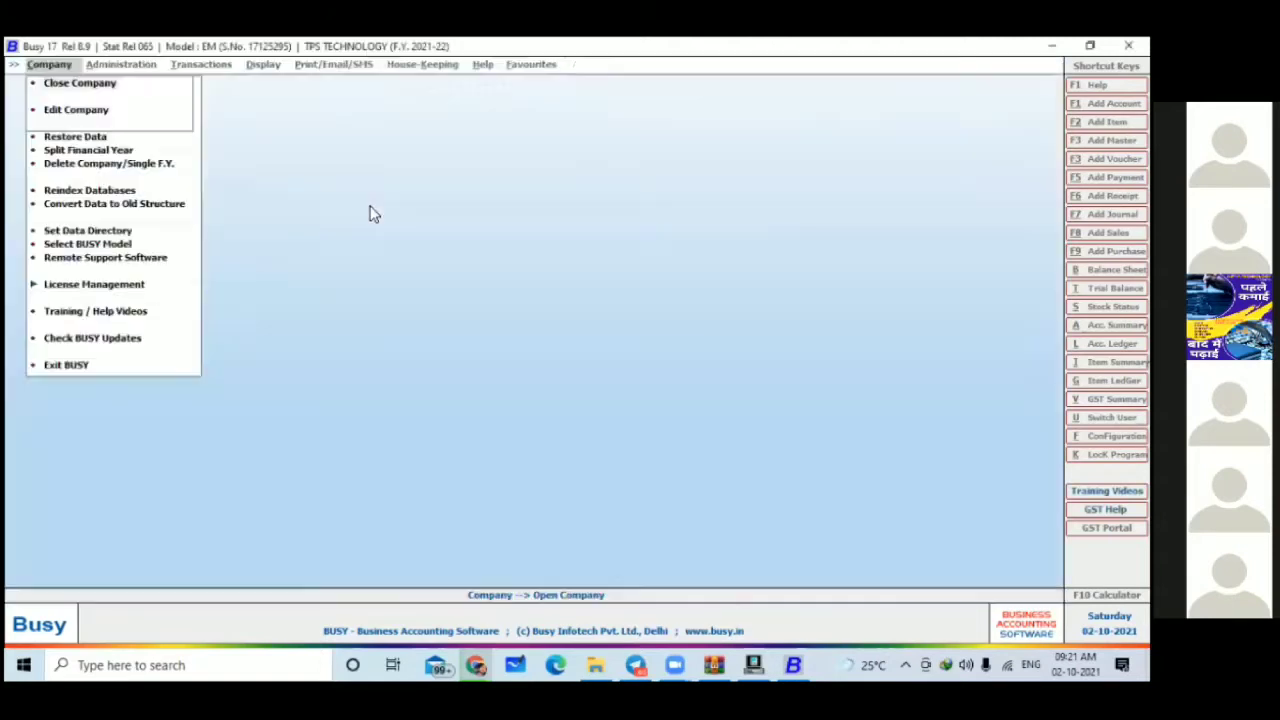
key(Down)
key(Up)
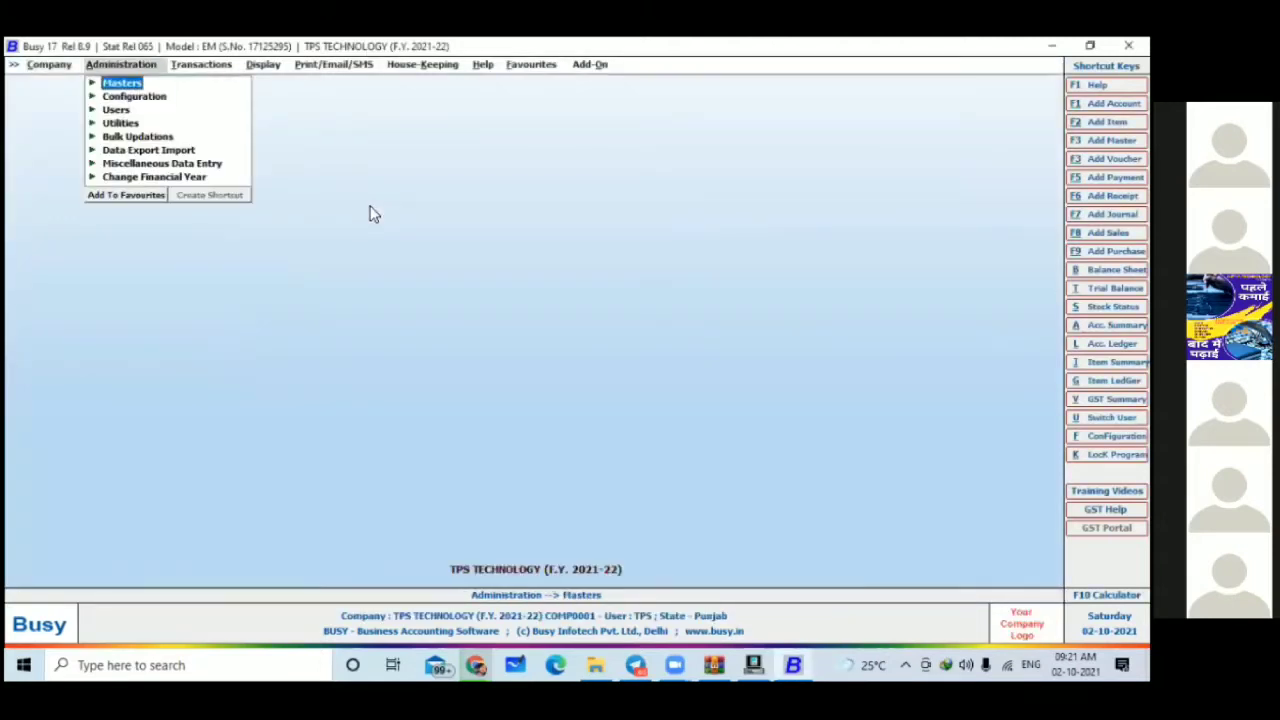
key(Right)
key(Right)
key(Right)
key(Left)
key(Left)
key(Left)
key(Left)
key(Left)
key(Right)
key(Right)
key(Right)
key(Right)
key(Right)
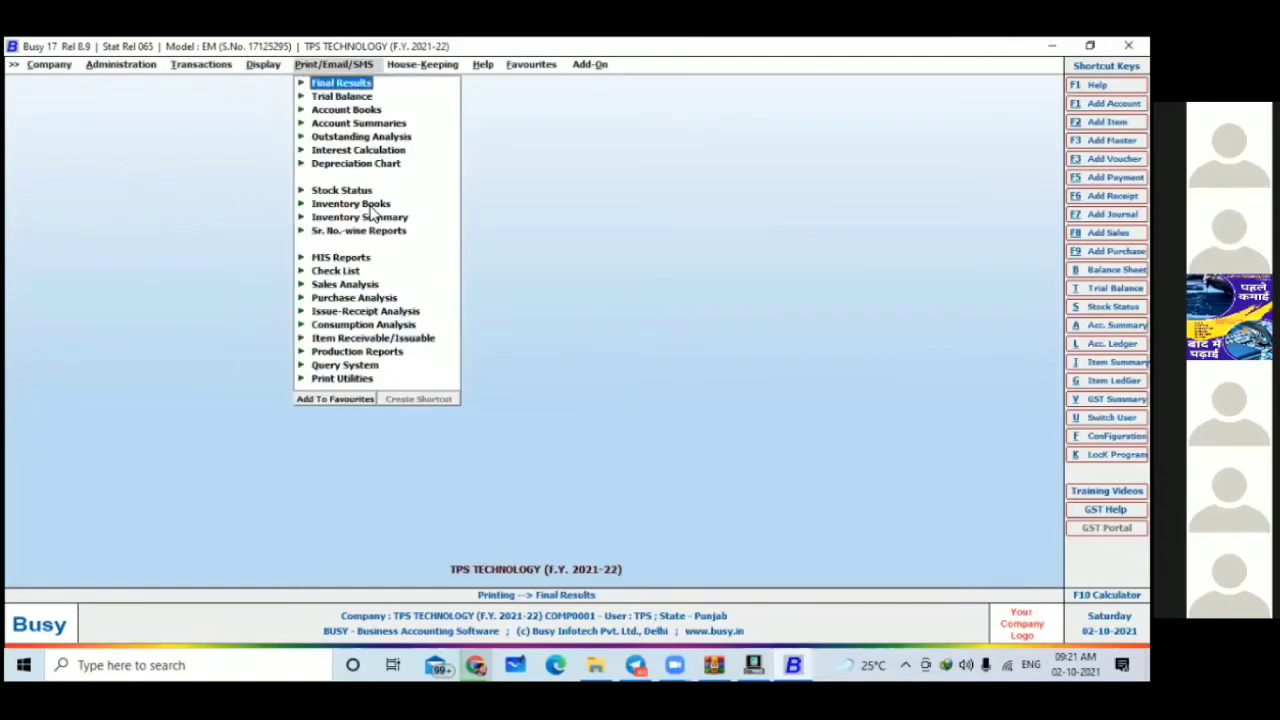
key(Right)
key(Right)
key(Left)
key(Left)
key(Left)
key(Left)
key(Left)
key(Left)
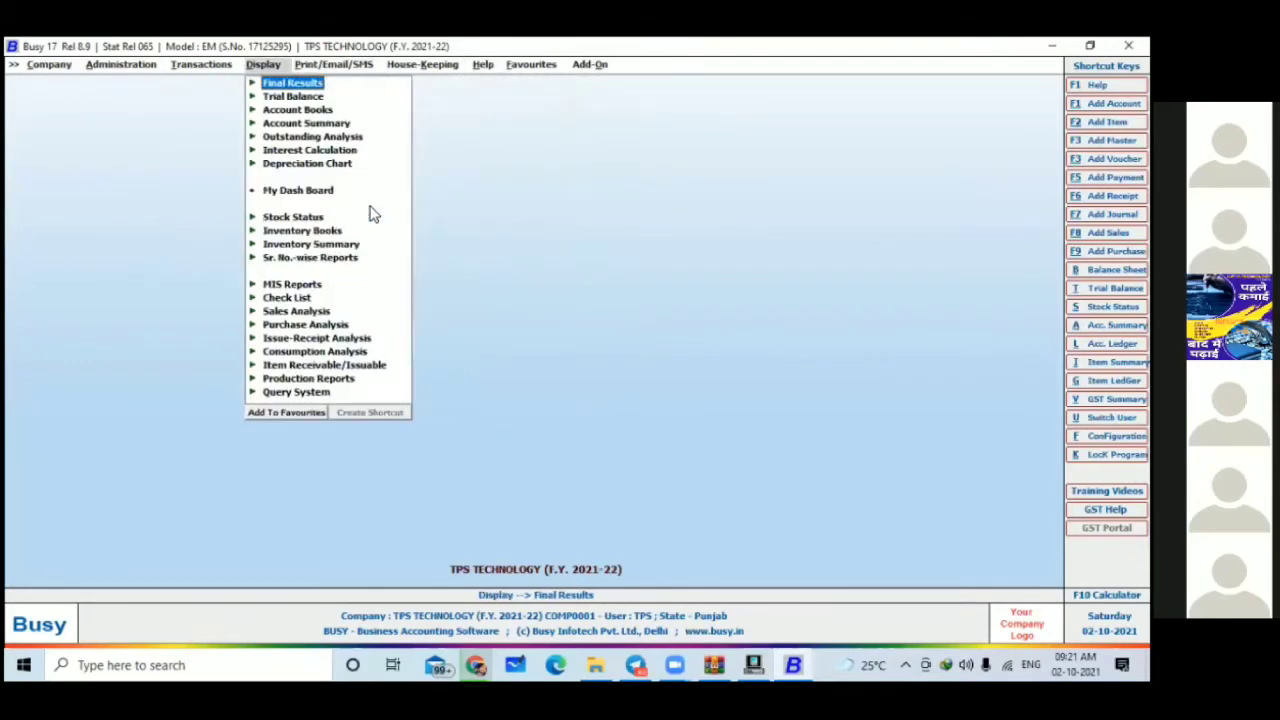
key(Right)
key(Right)
key(Right)
key(Right)
key(Right)
key(Right)
key(Left)
key(Left)
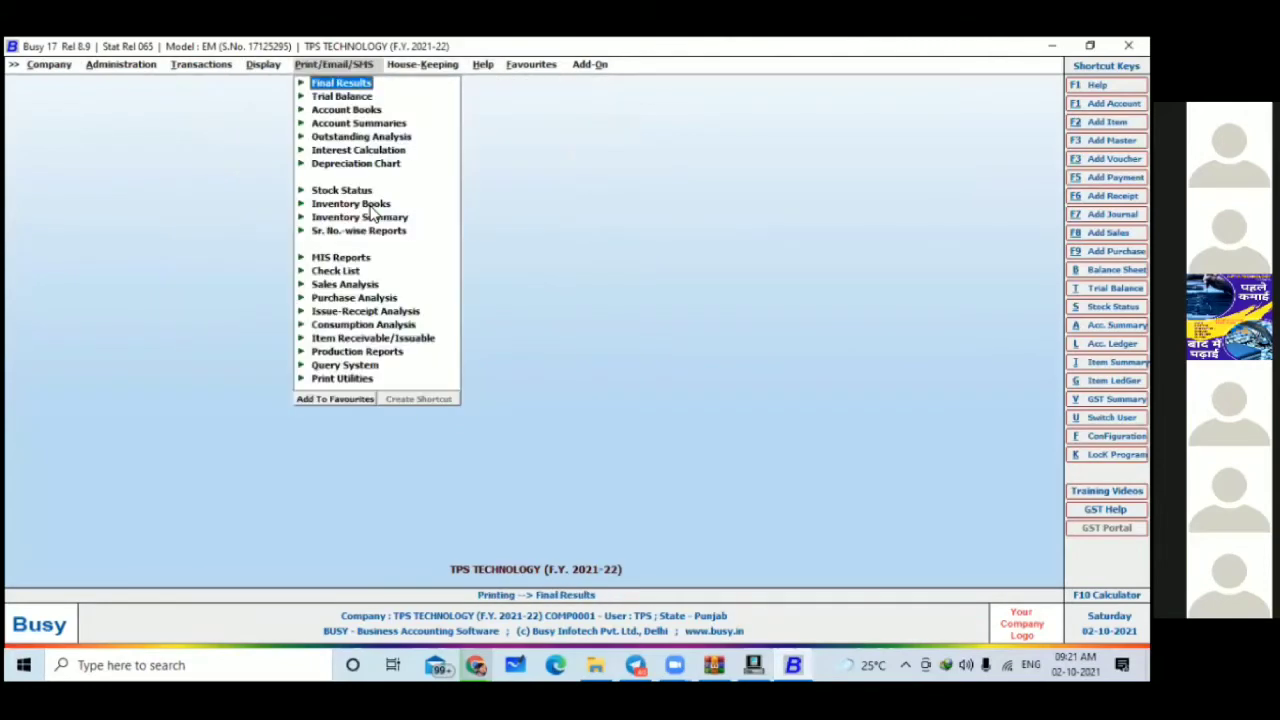
key(super+d)
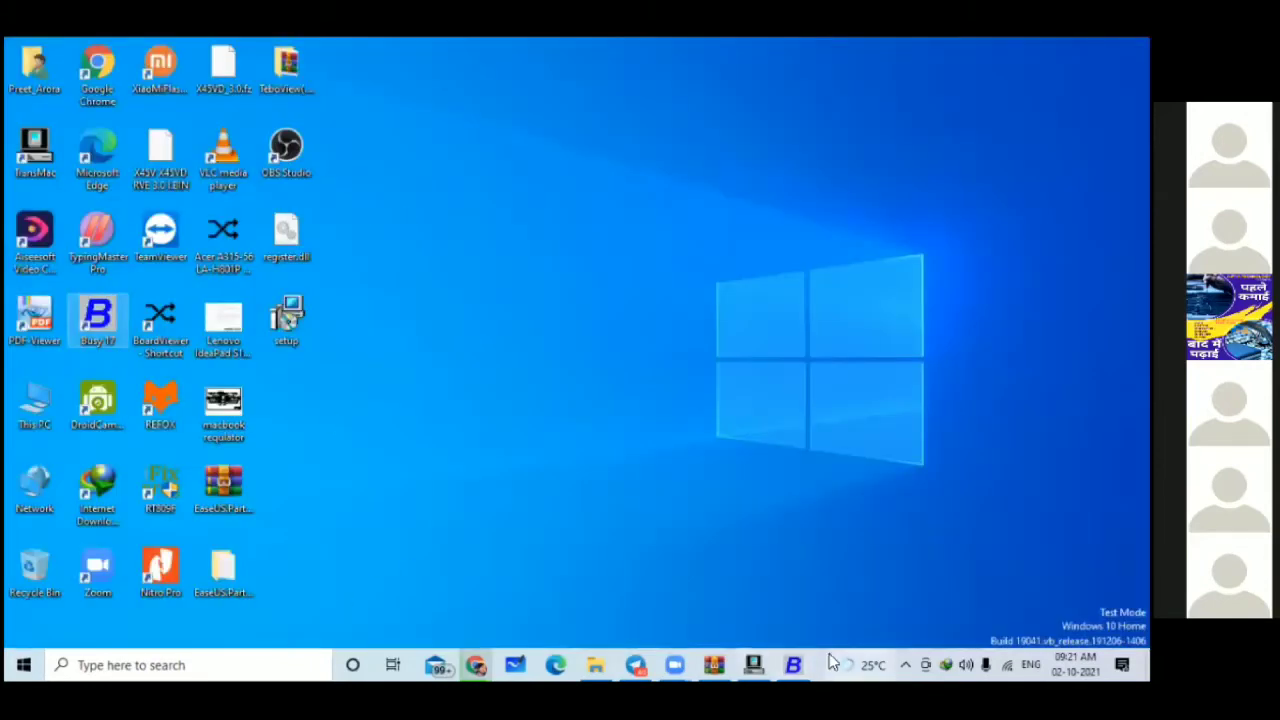
click(792, 662)
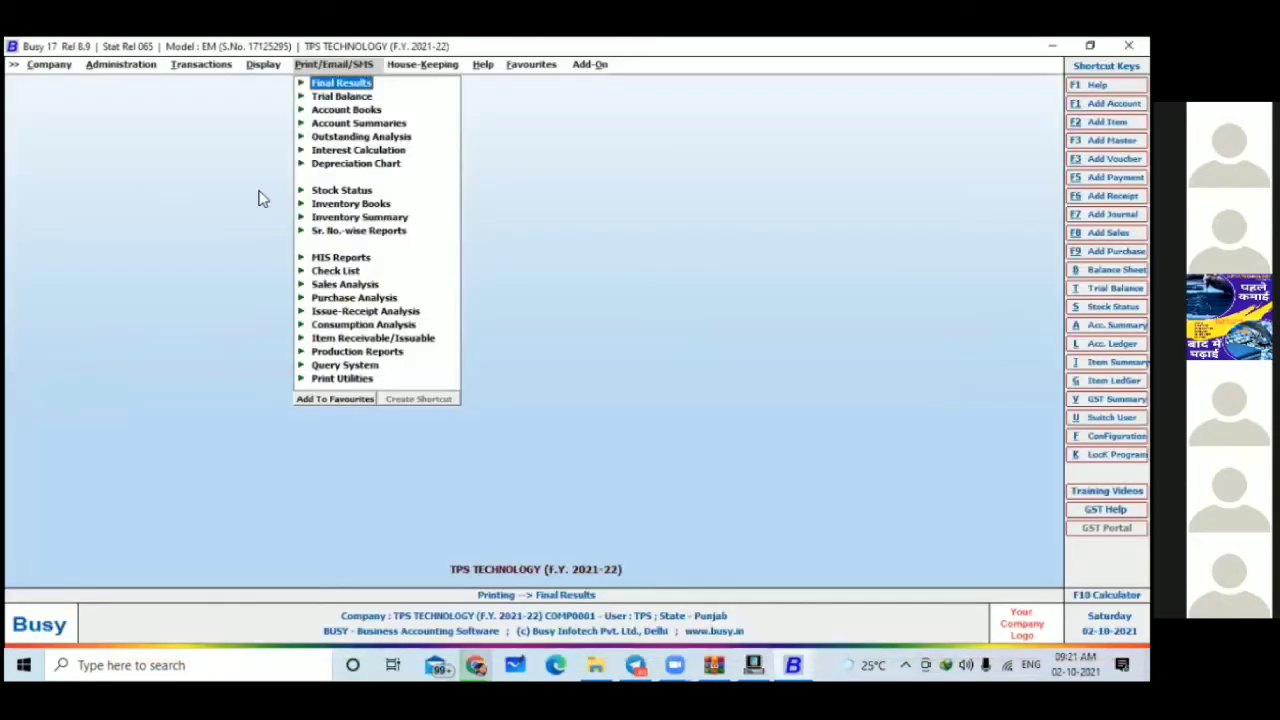
Step: Leave the printing menu and close the company TPS TECHNOLOGY
key(Escape)
key(Escape)
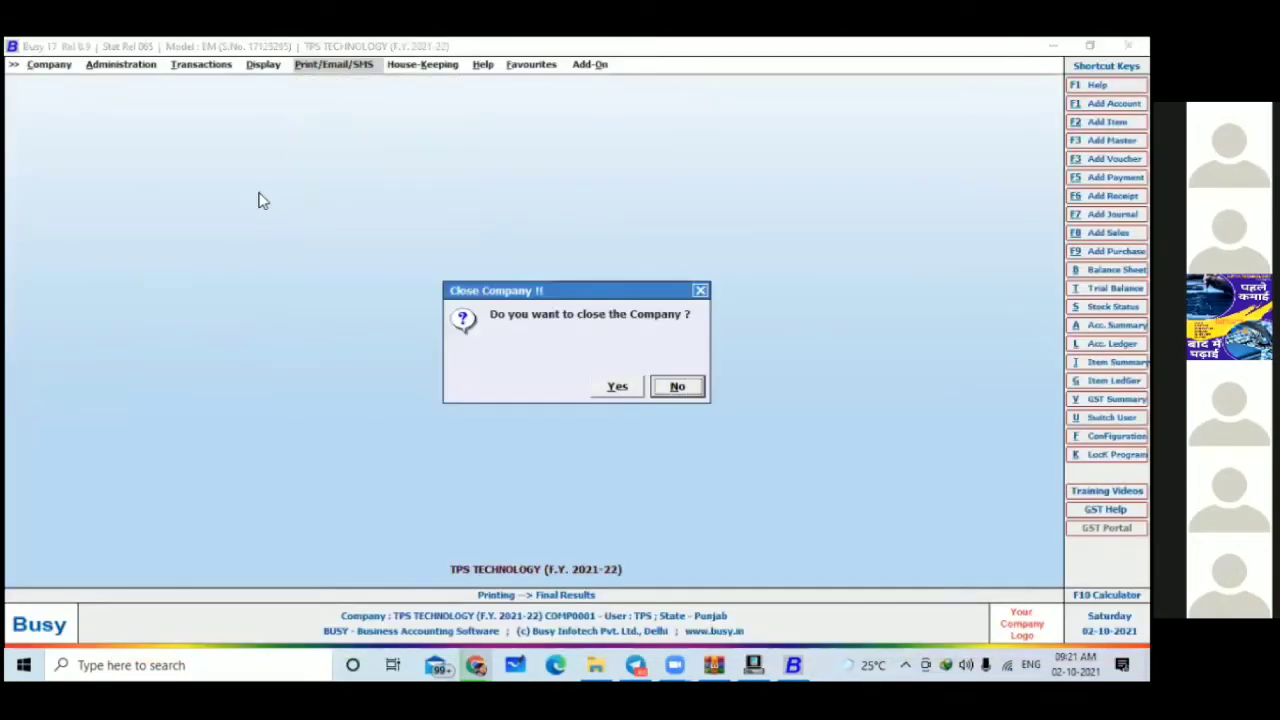
key(Left)
key(Return)
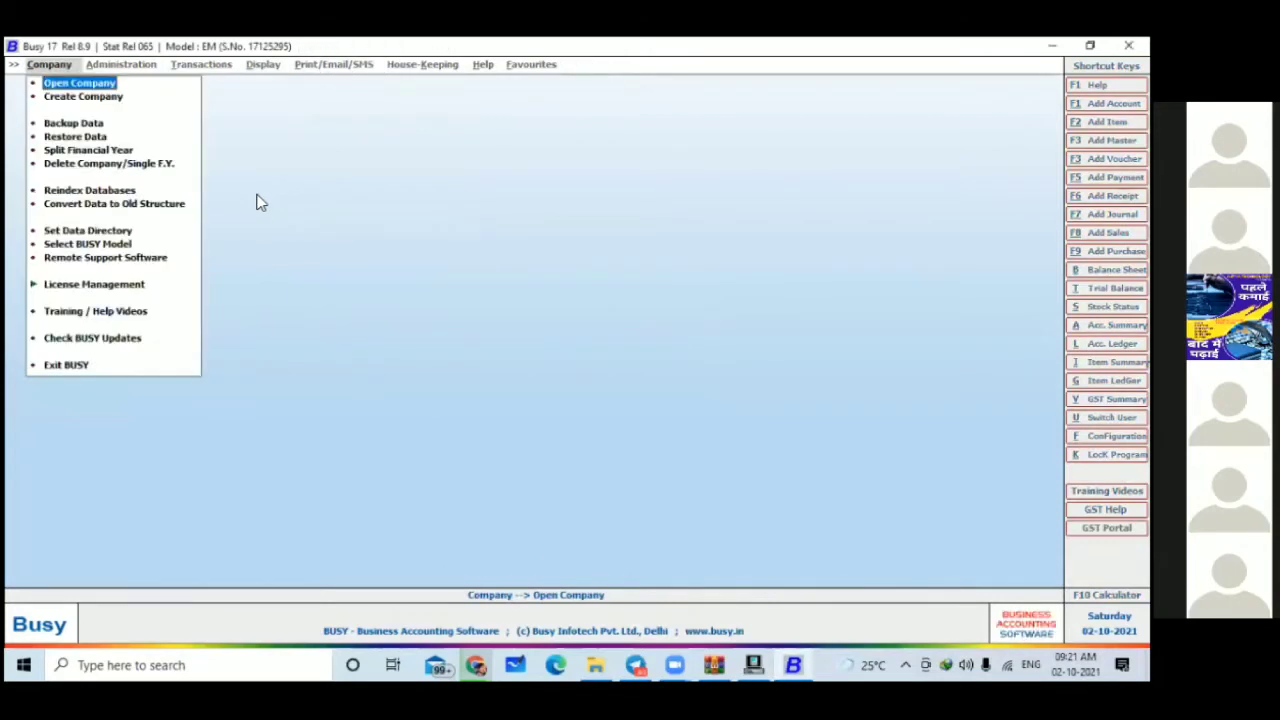
Step: Bring up the list of existing companies, look through its entries and leave it without selecting a company
key(Return)
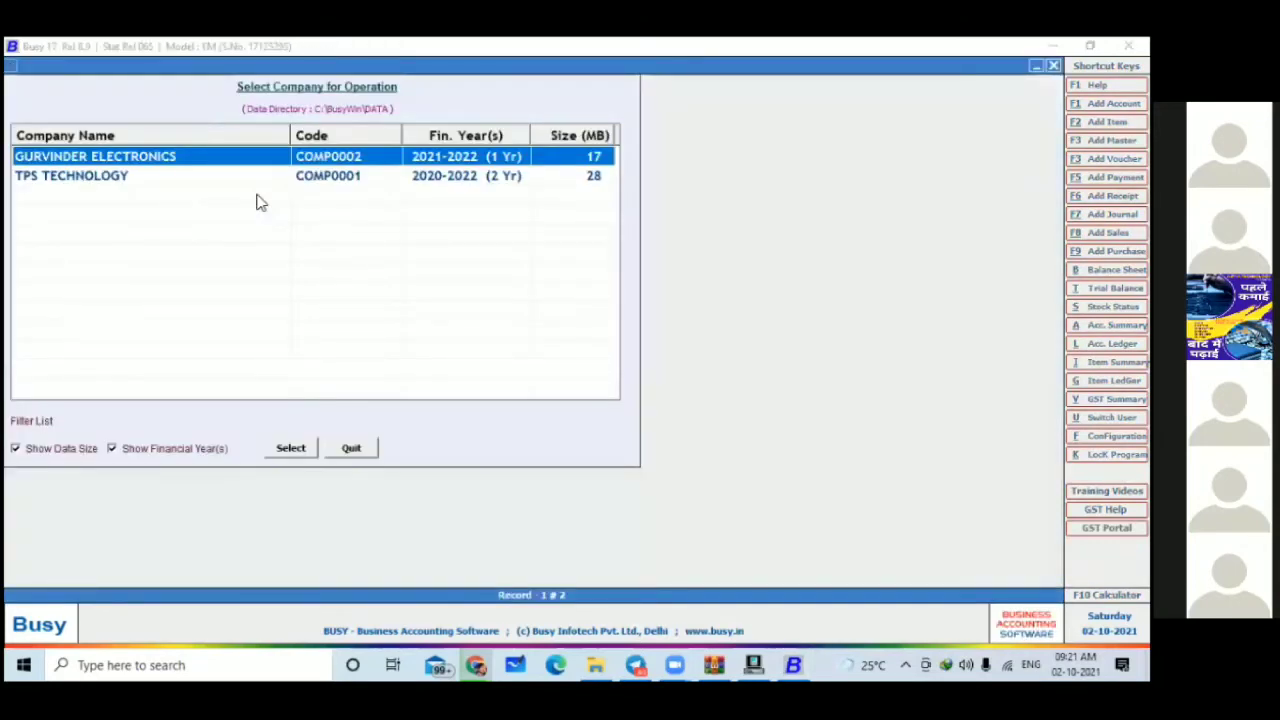
key(Down)
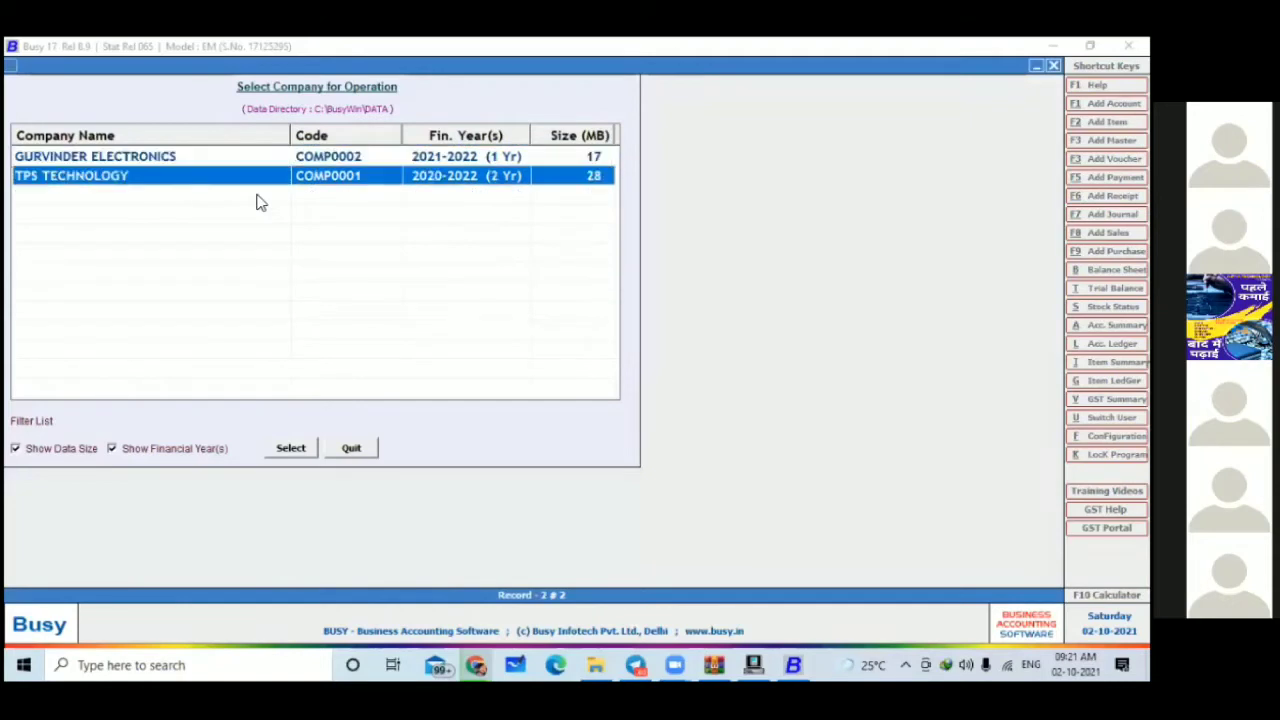
key(Up)
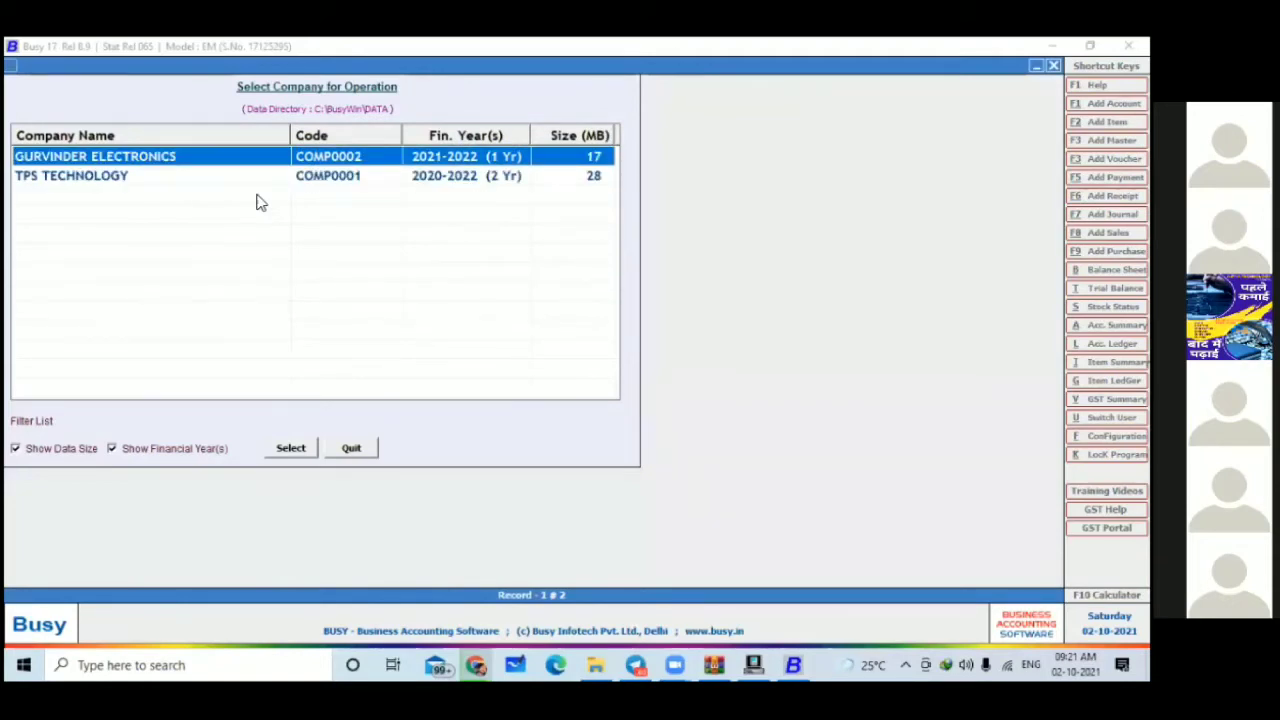
key(Down)
key(Up)
key(Down)
key(Up)
key(Down)
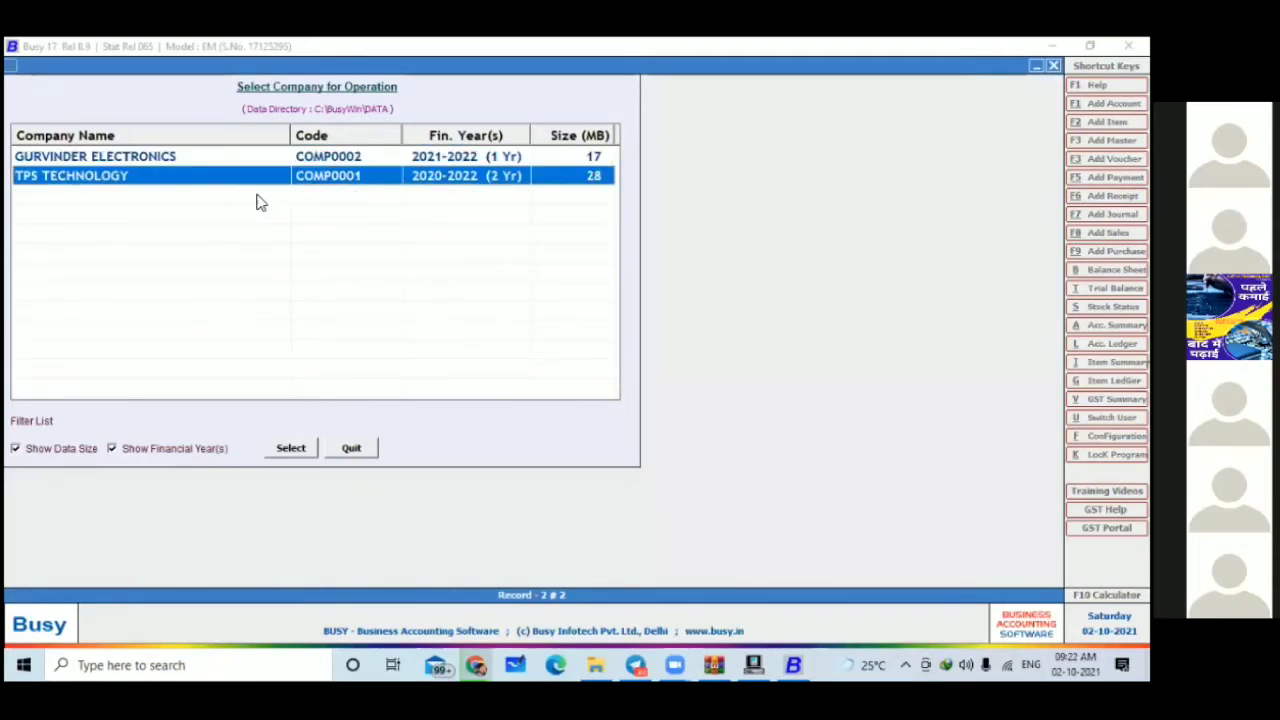
key(Up)
key(Down)
key(Up)
key(Down)
key(Escape)
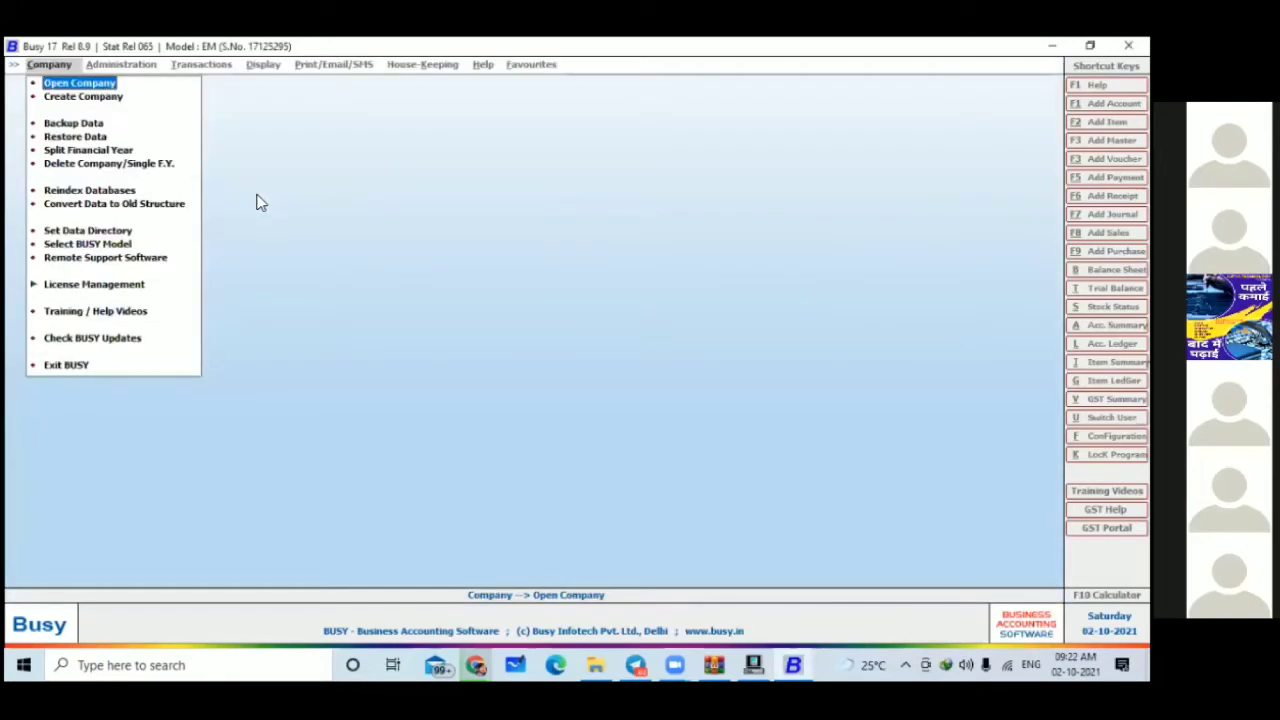
Step: Open the Set Data Directory settings and examine the path where the company data is stored
key(Down)
key(Down)
key(Down)
key(Down)
key(Down)
key(Down)
key(Down)
key(Down)
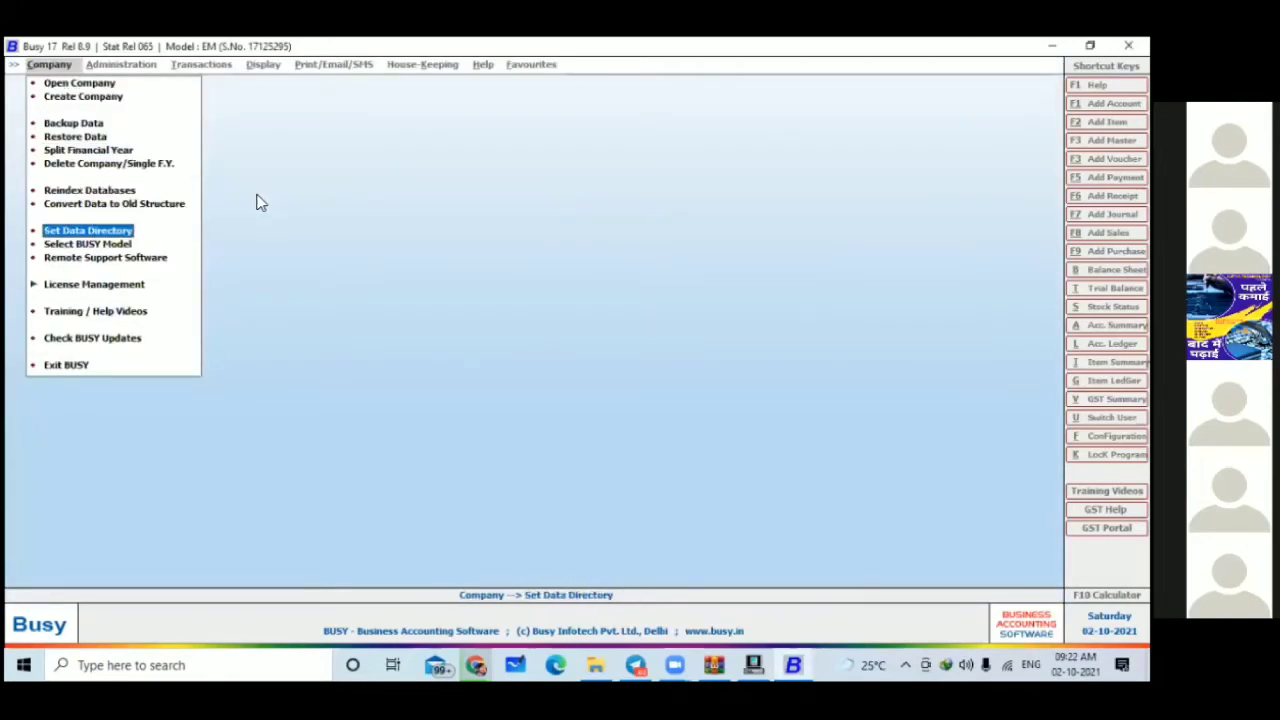
key(Return)
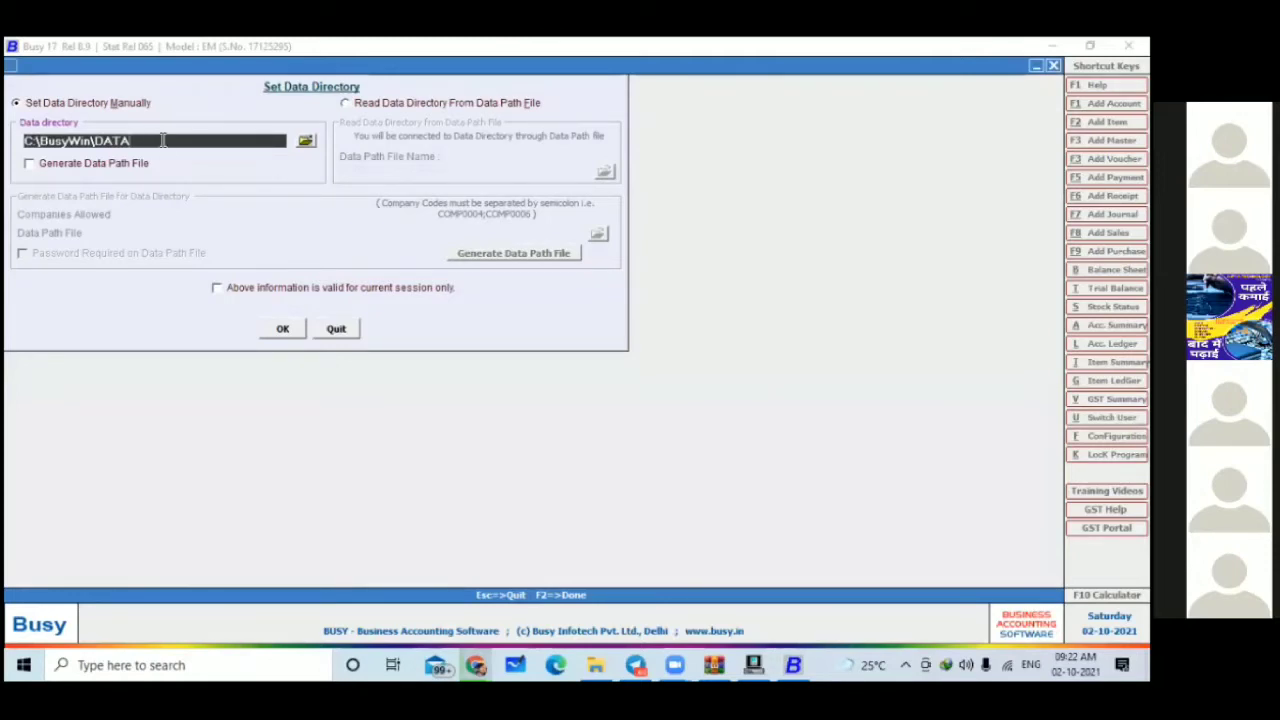
drag(163, 140, 14, 113)
drag(198, 143, 14, 104)
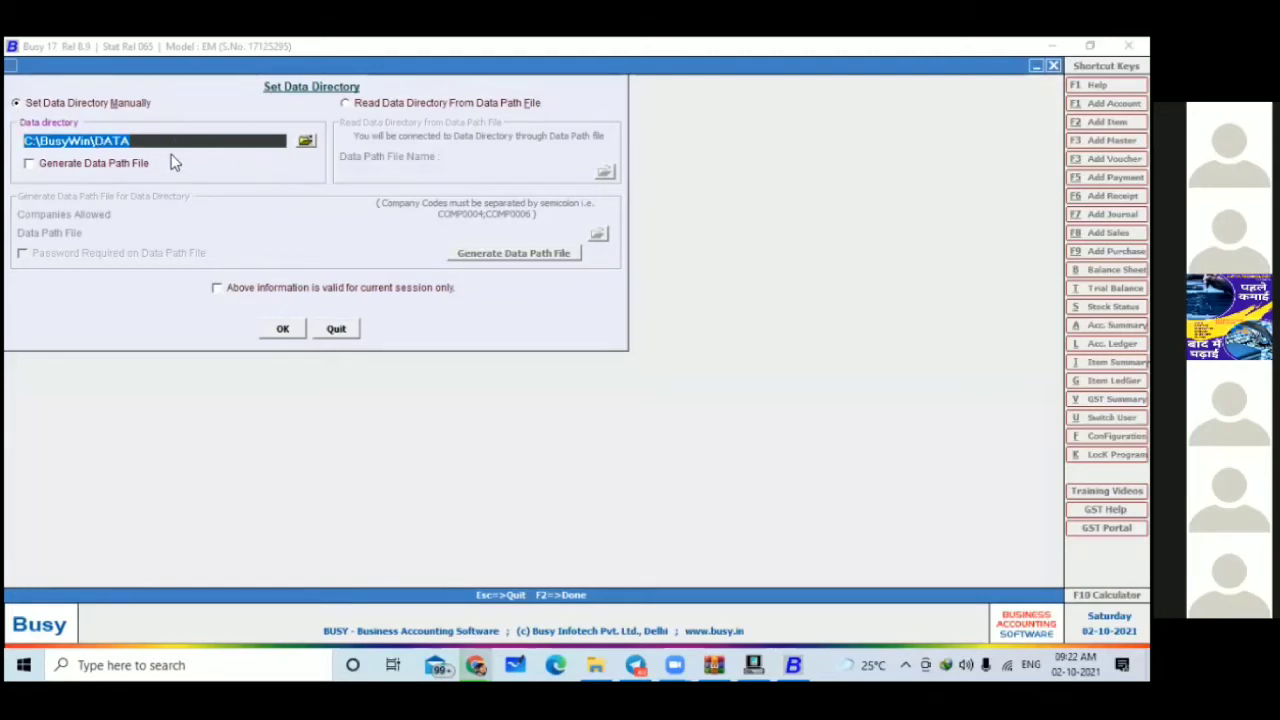
click(368, 117)
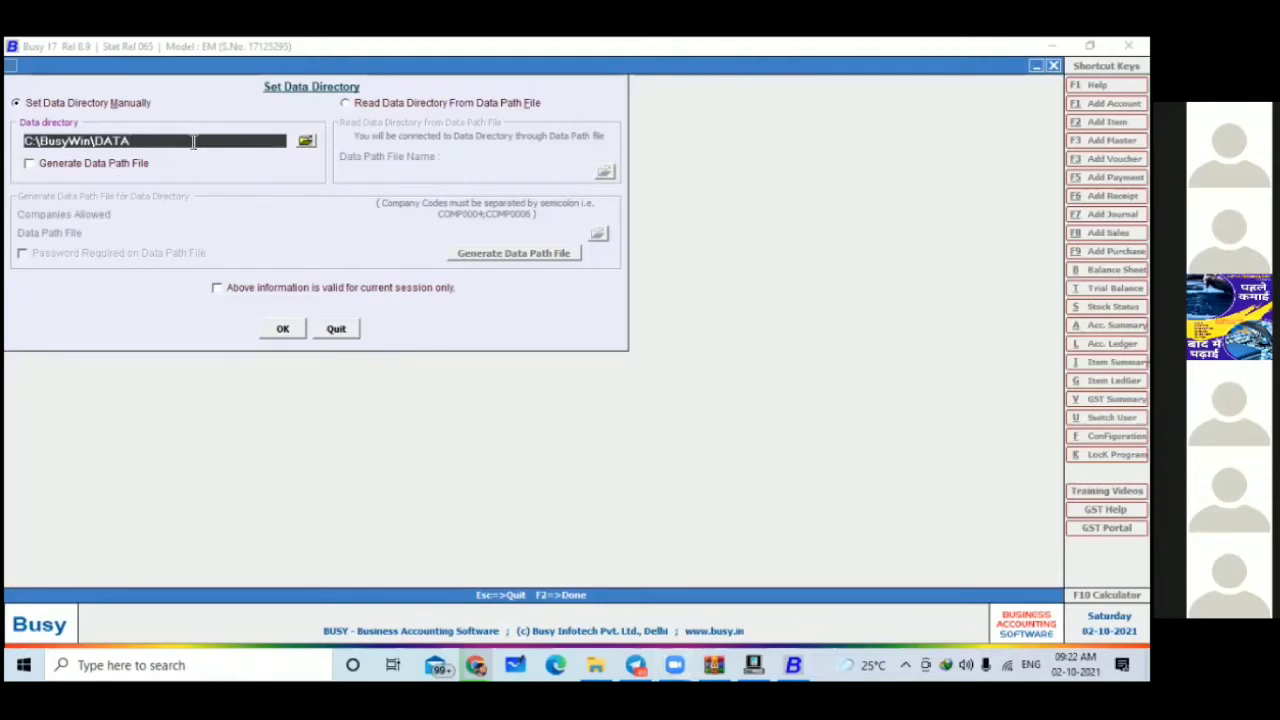
Step: Copy the data directory path C:\BusyWin\DATA and open that folder through the Windows Run command
drag(135, 141, 15, 131)
key(ctrl+c)
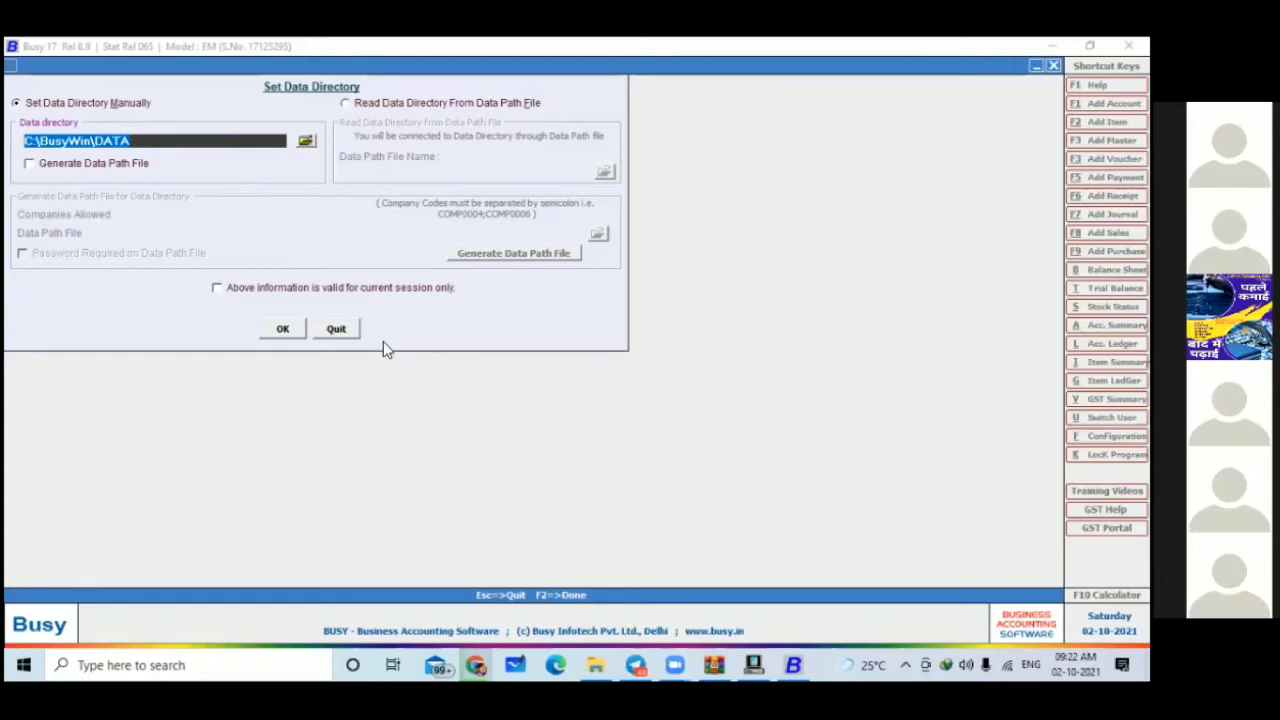
key(super+r)
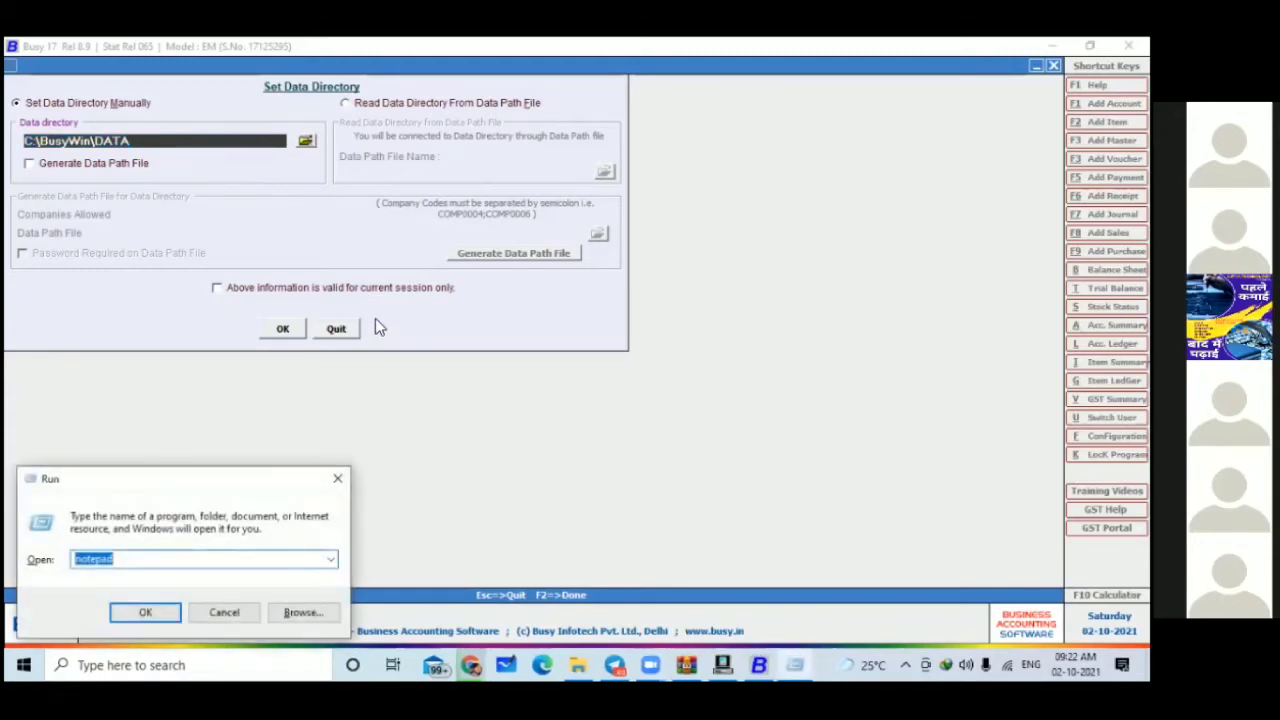
key(ctrl+v)
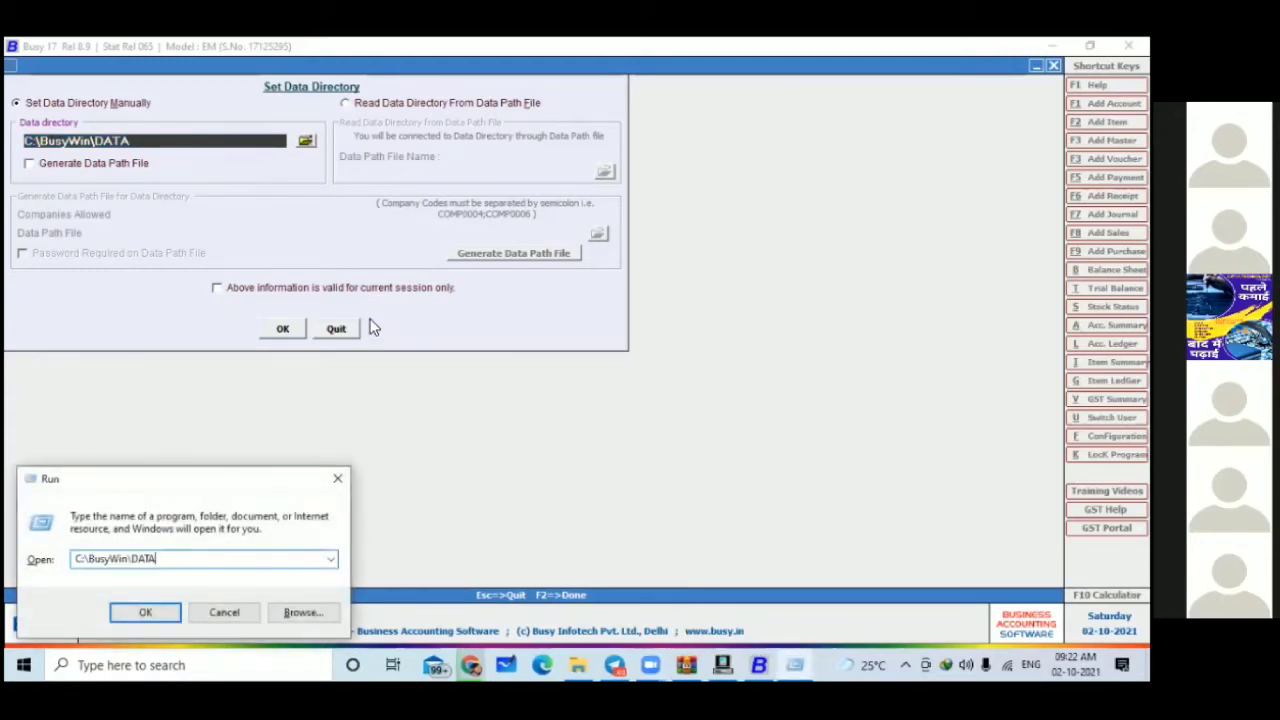
key(Return)
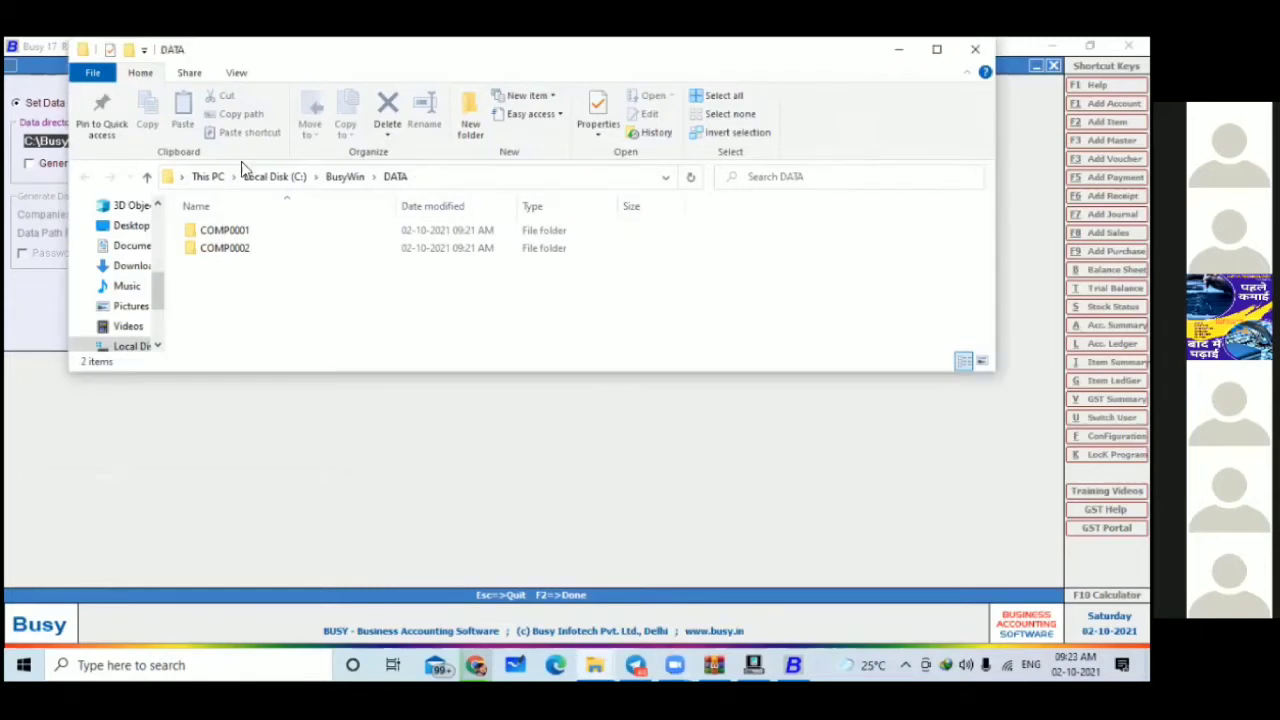
Step: Trace the folder path from Local Disk (C:) through BusyWin to DATA and compare it with the data directory set in Busy
click(268, 177)
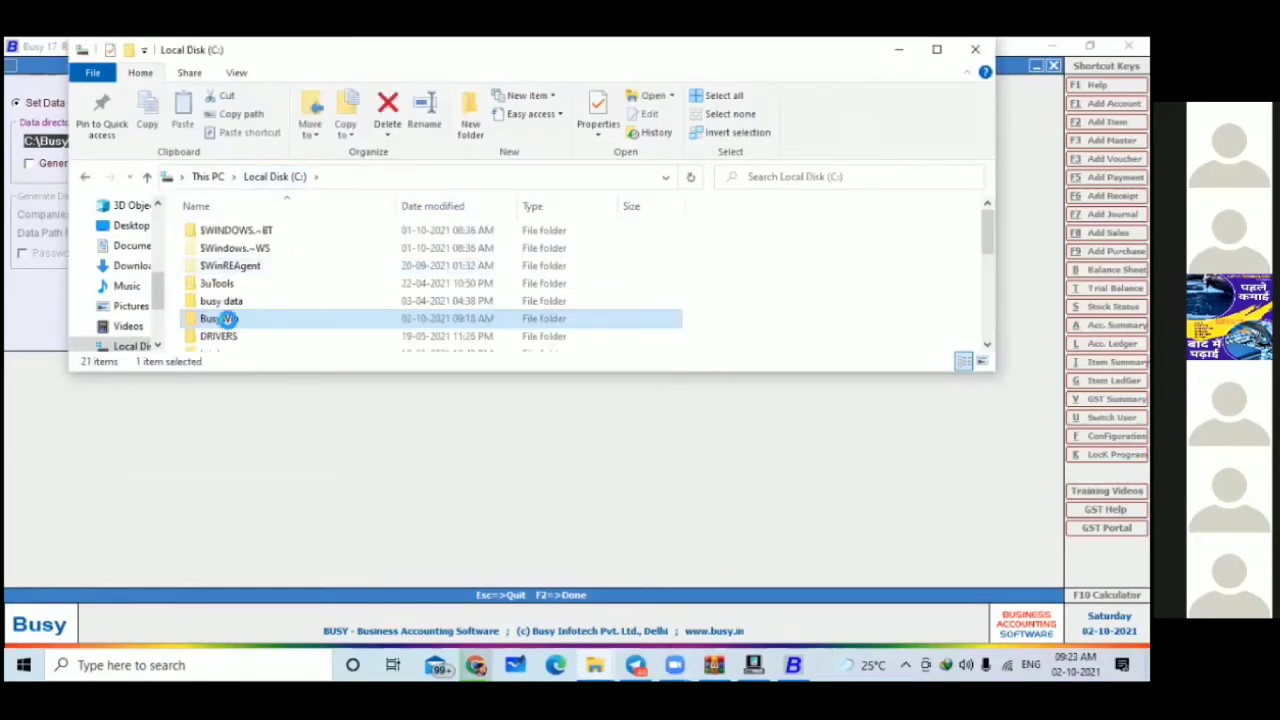
right_click(224, 322)
click(266, 218)
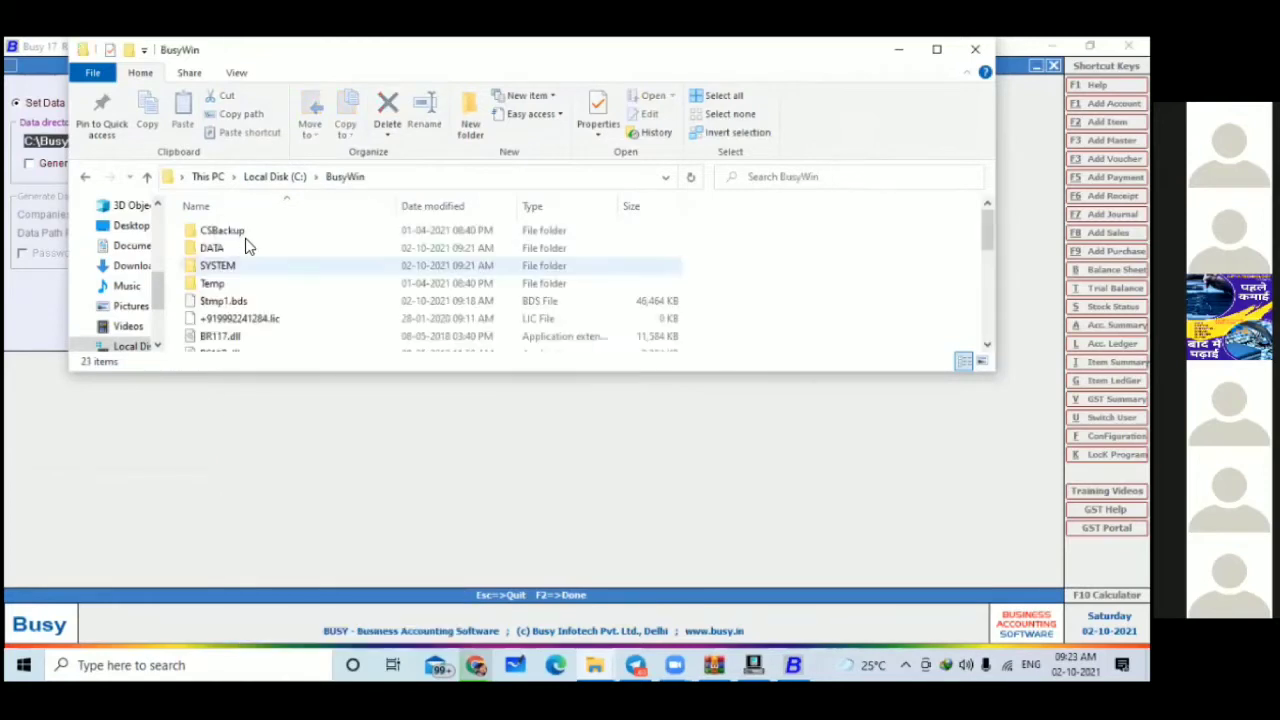
double_click(232, 250)
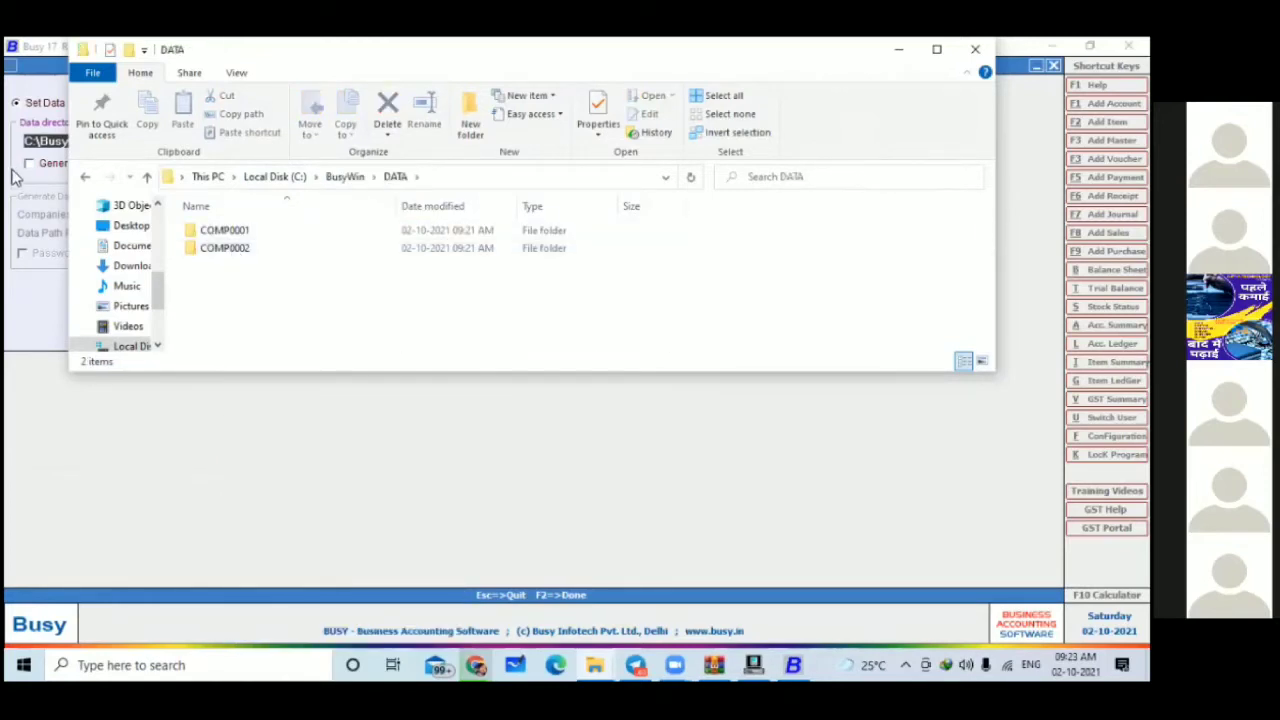
click(12, 170)
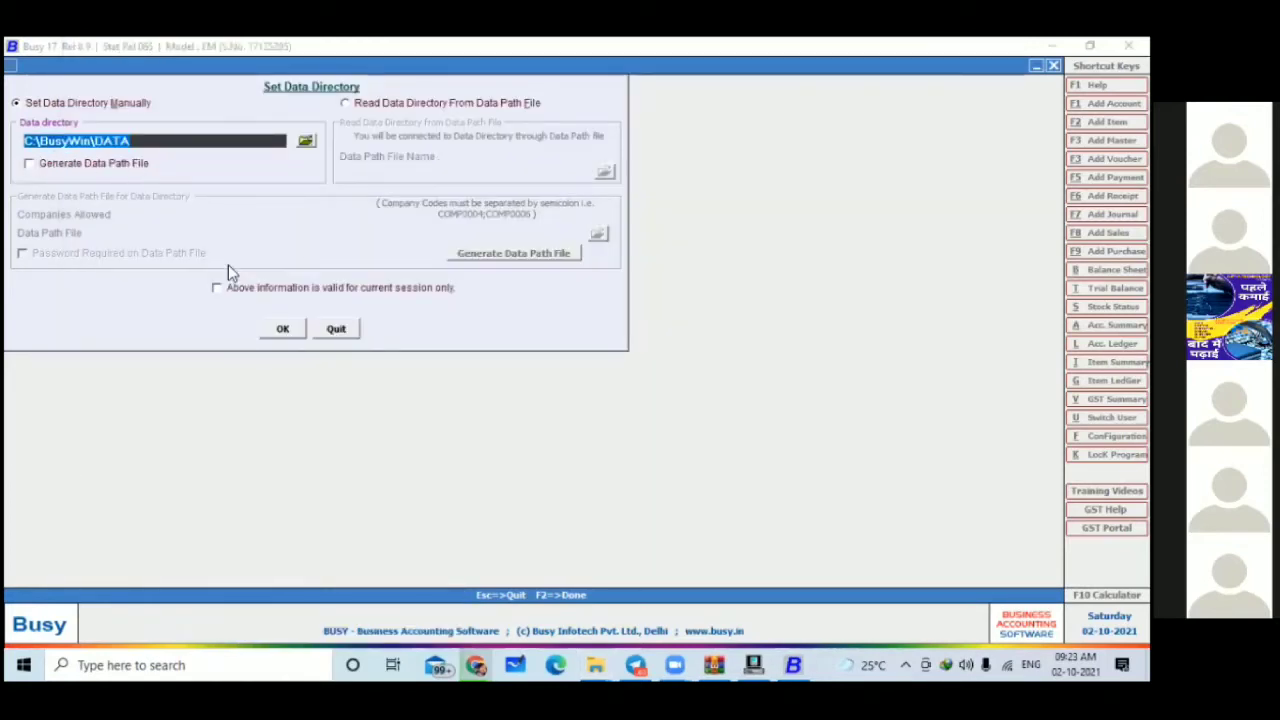
click(595, 664)
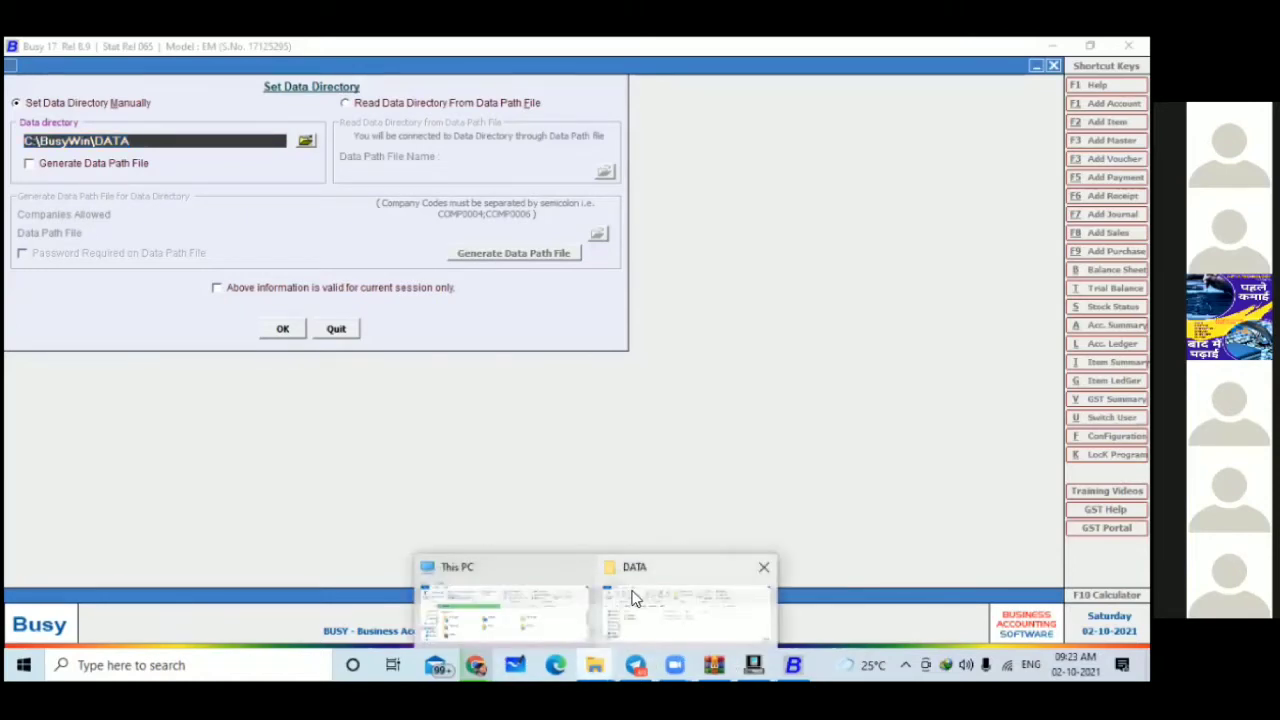
click(632, 597)
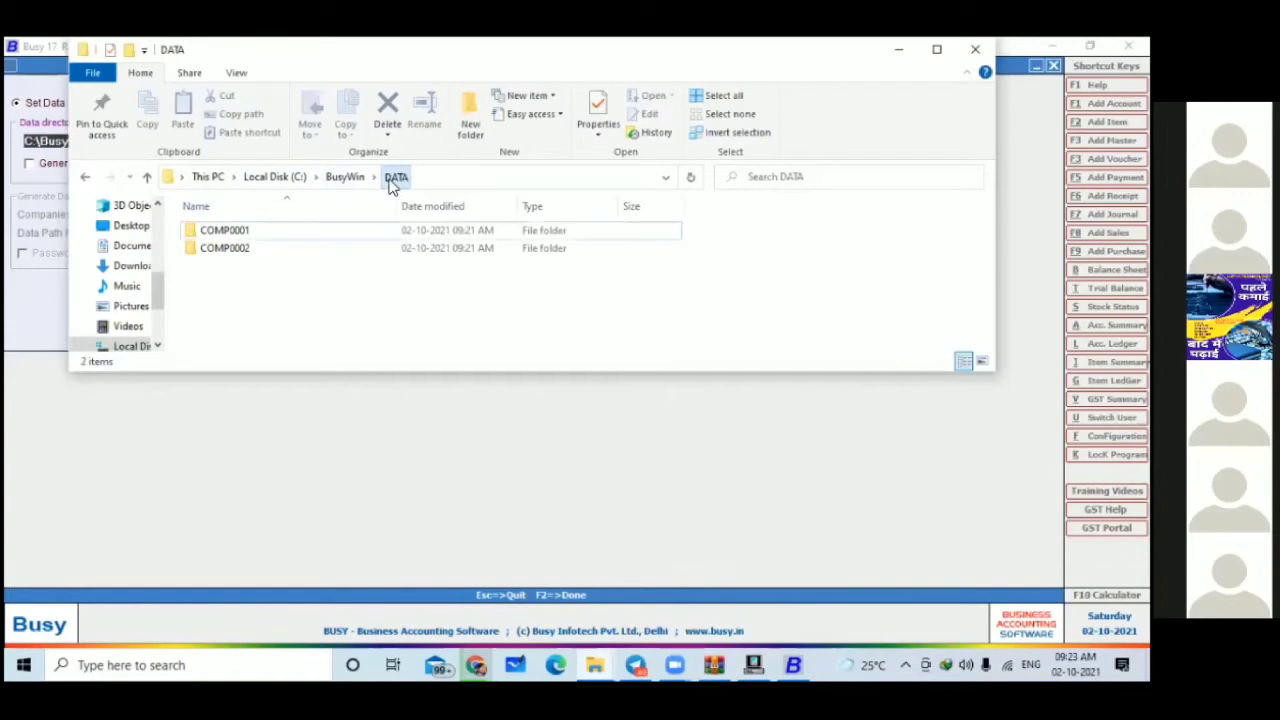
Step: Copy the DATA folder inside the BusyWin folder
click(345, 176)
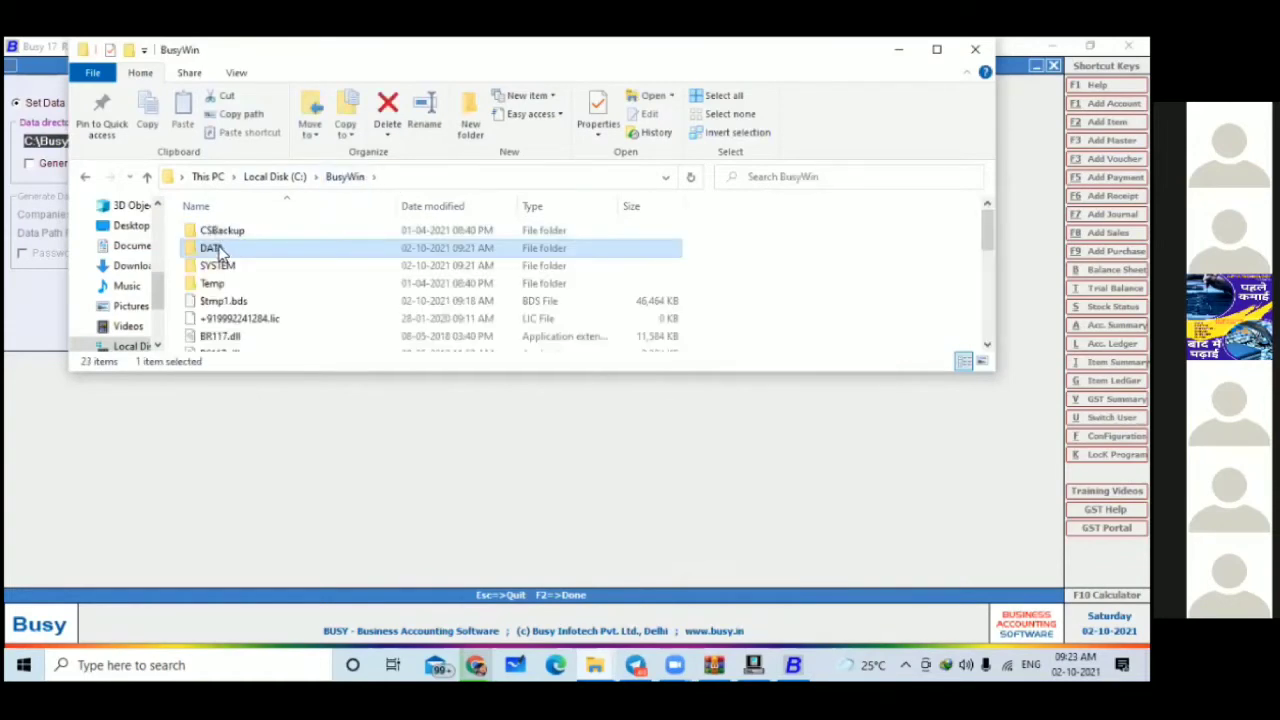
right_click(220, 250)
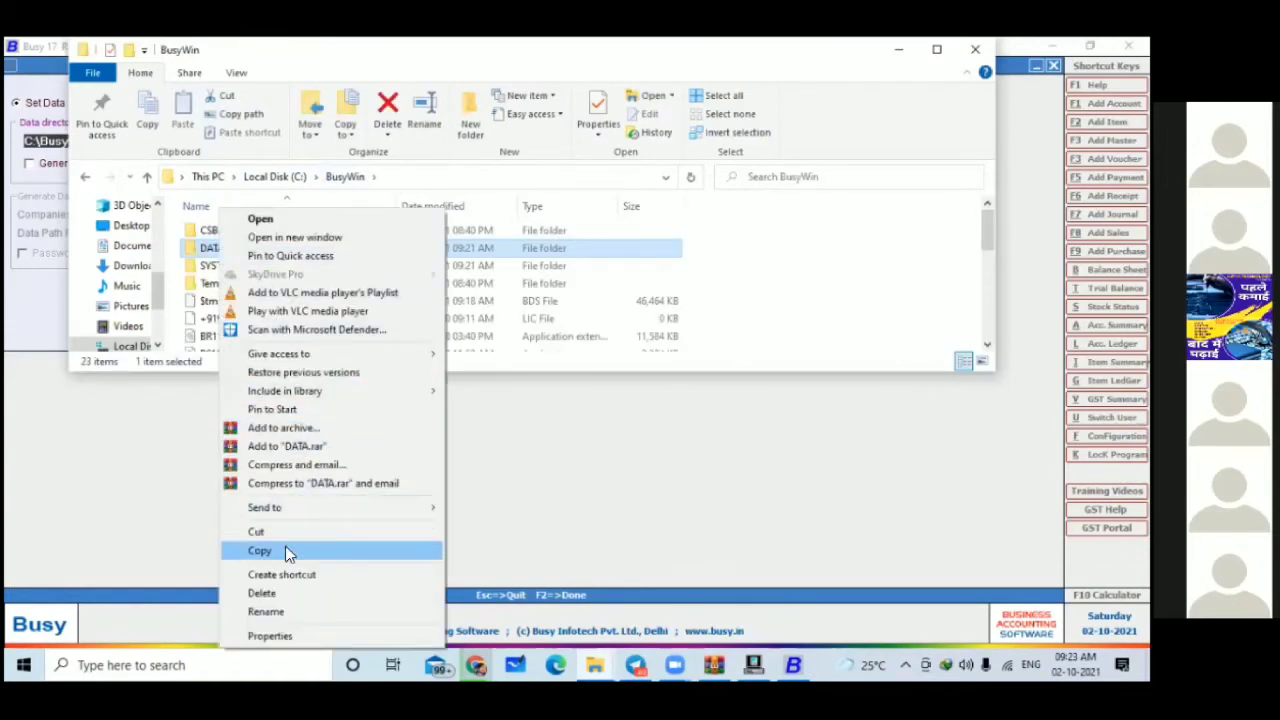
click(287, 551)
Step: Go to Local Disk (E:) in File Explorer, declining to format drive D:, and maximize the window
drag(161, 298, 161, 330)
click(110, 270)
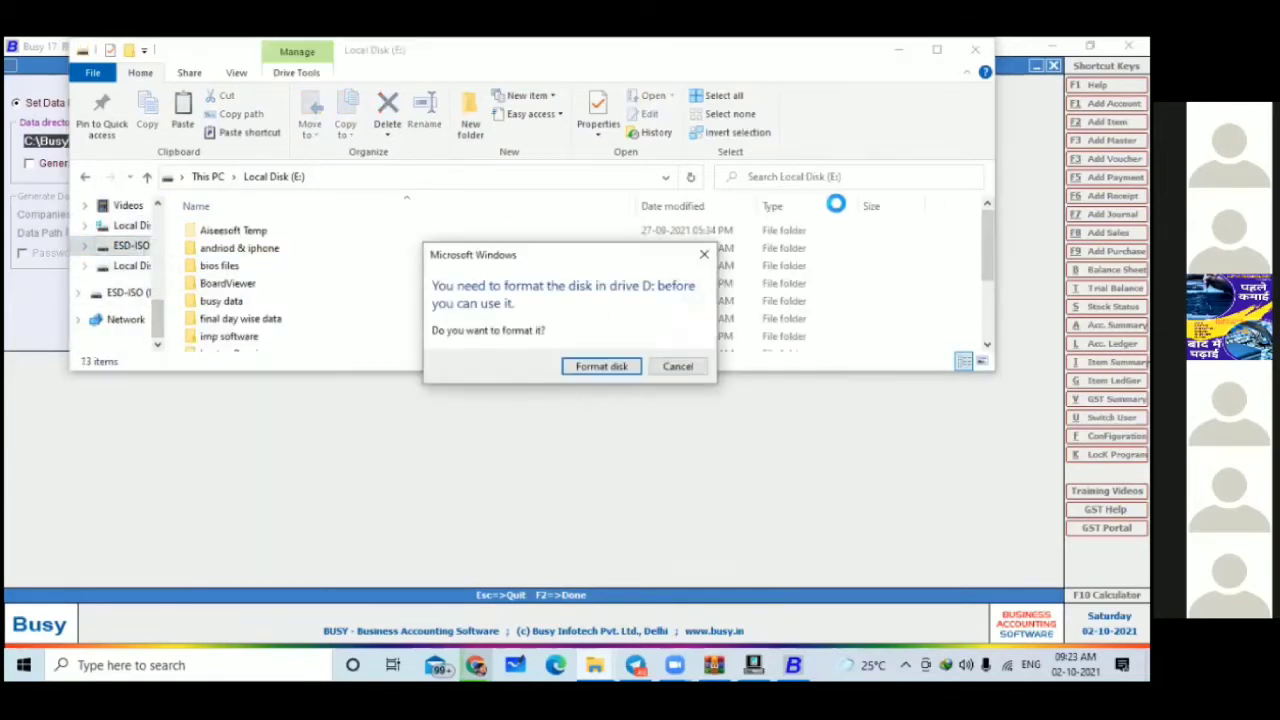
click(688, 366)
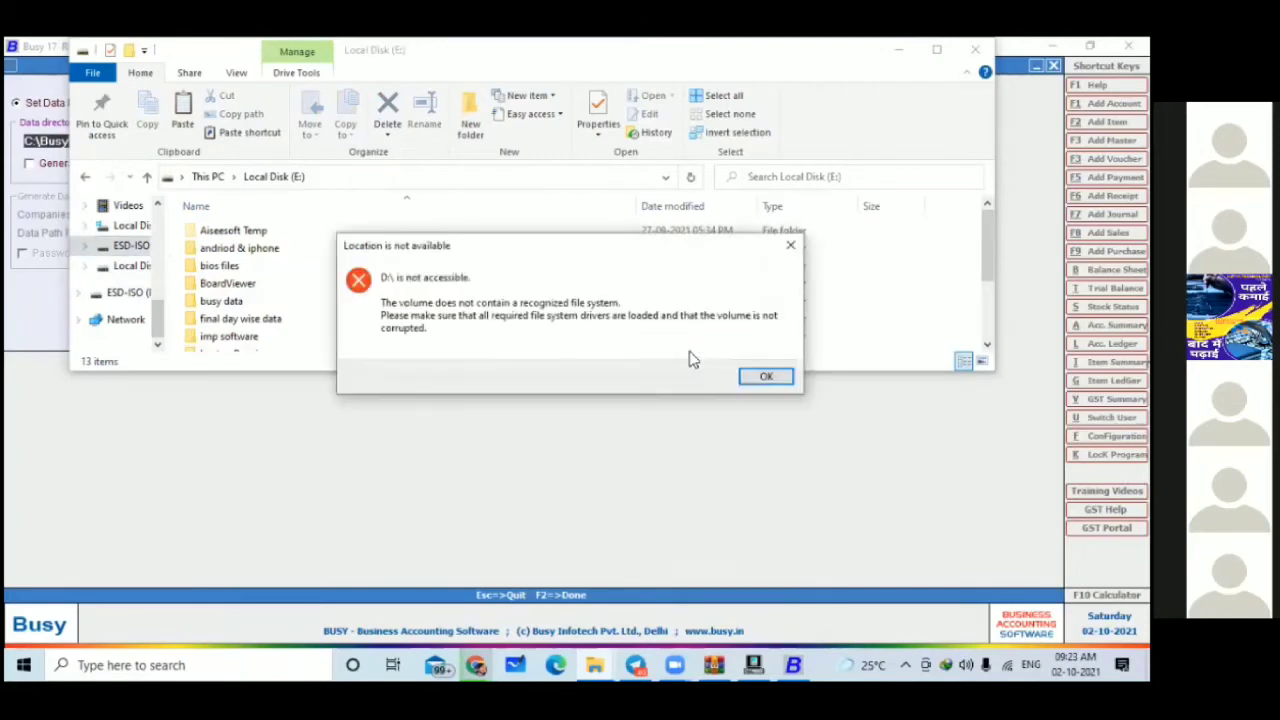
click(768, 376)
click(936, 55)
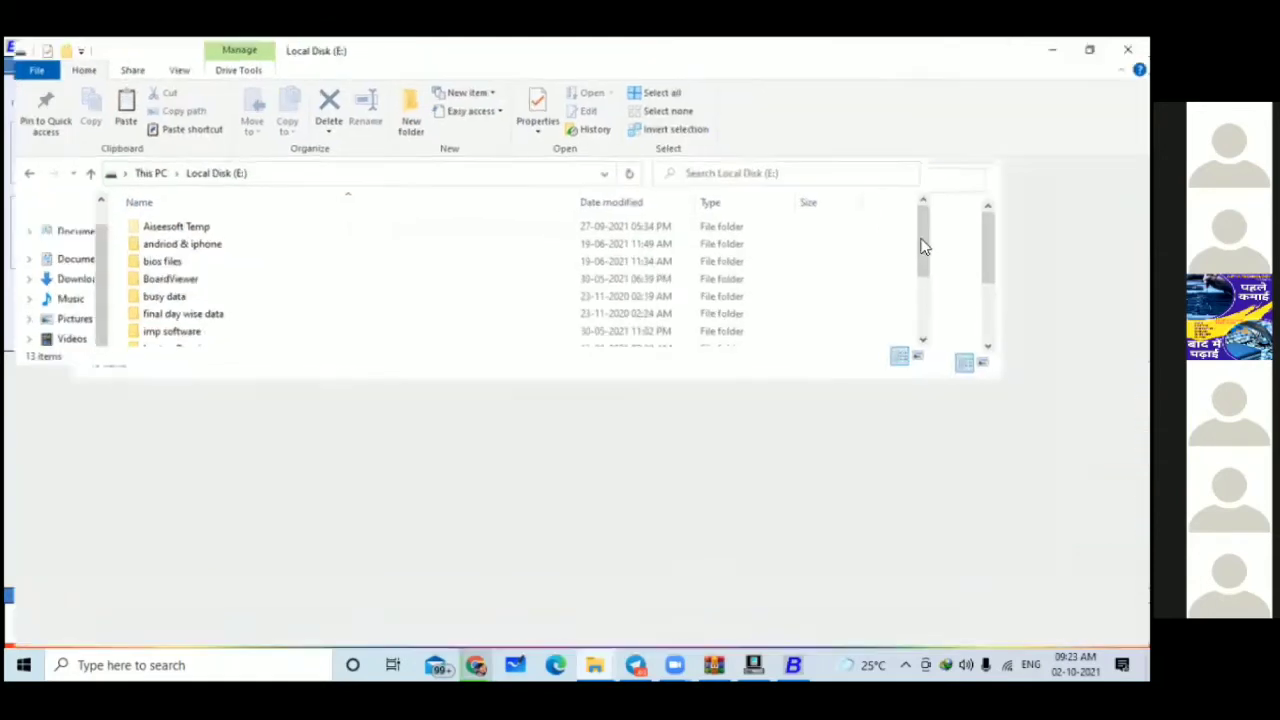
Step: Create a new folder named ACCOUNTS BUSY DATA 02-10-21 on Local Disk (E:)
right_click(278, 509)
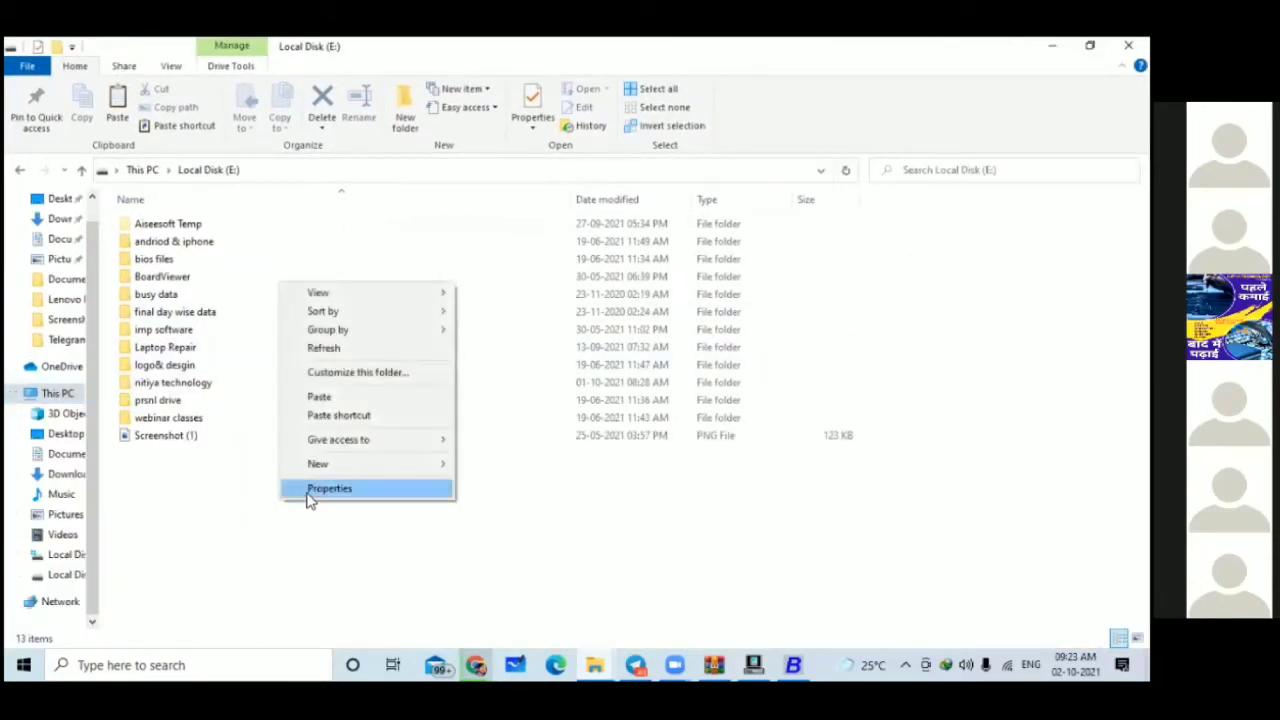
mouse_move(330, 464)
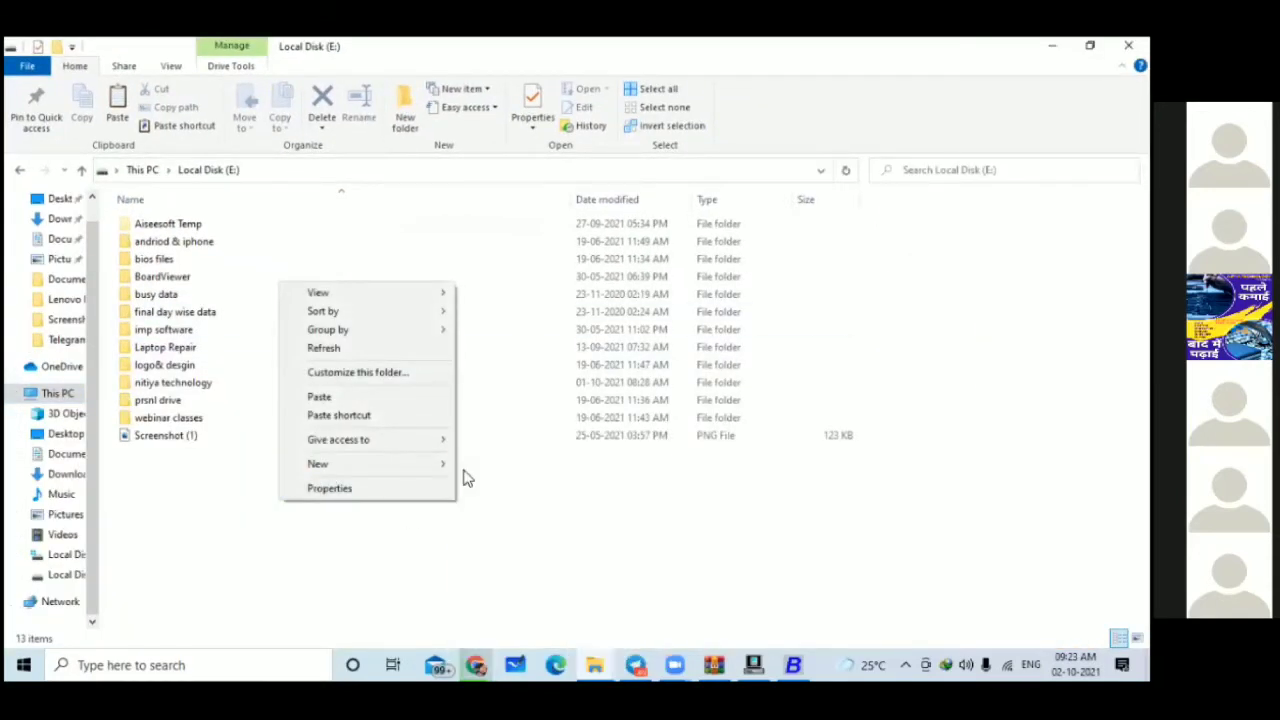
click(476, 463)
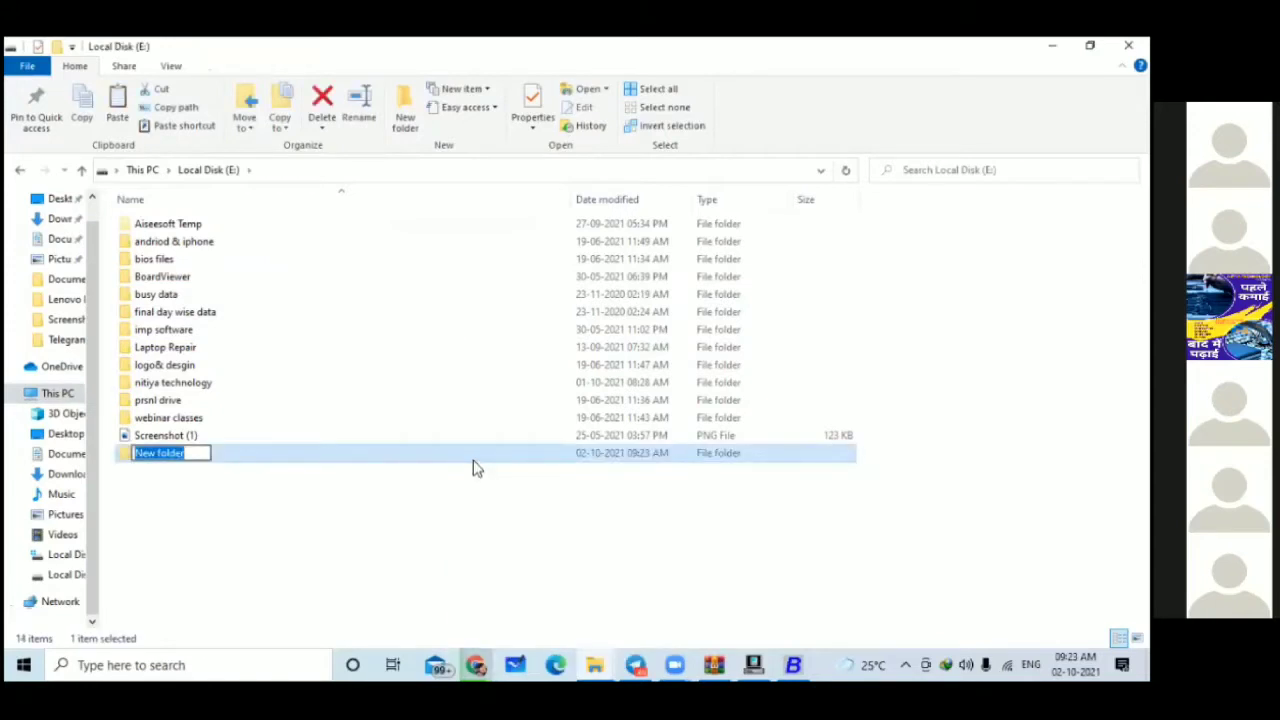
text(ACCOUNTS BUS)
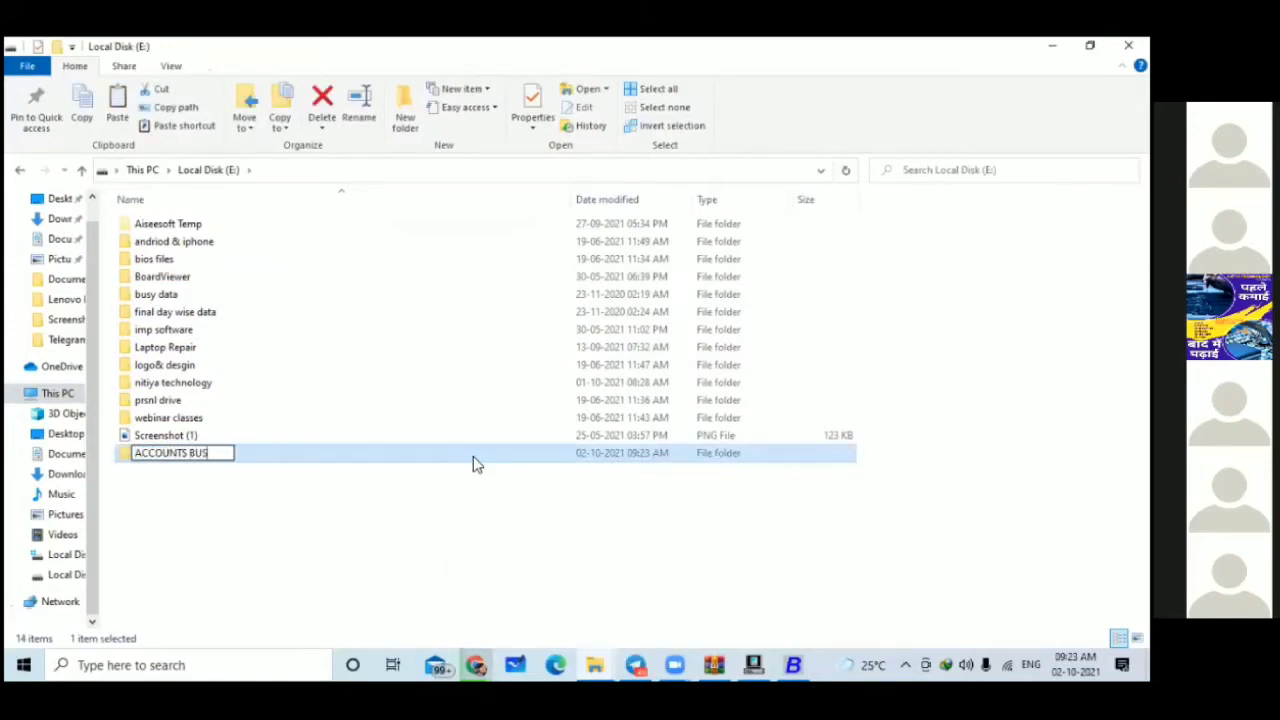
text(Y DATY)
key(BackSpace)
text(ATA 02)
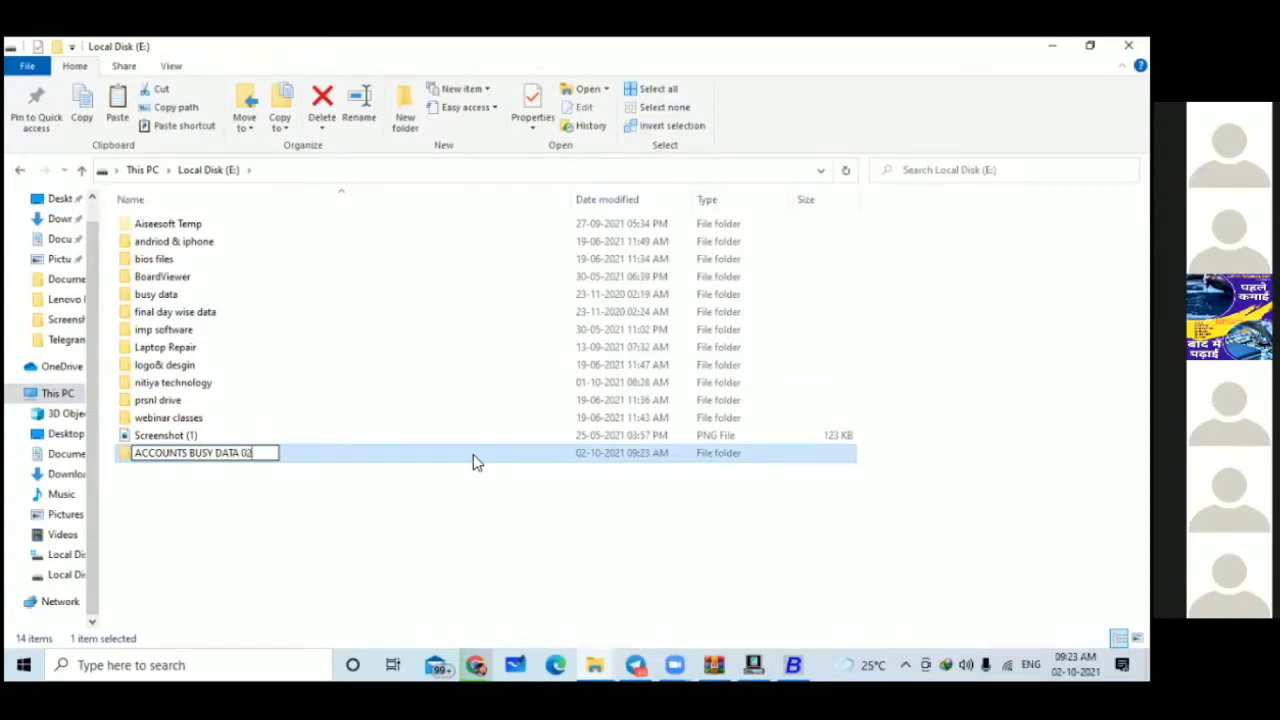
text(-10-21)
key(Return)
Step: Open the empty folder ACCOUNTS BUSY DATA 02-10-21 on Local Disk (E:)
double_click(473, 452)
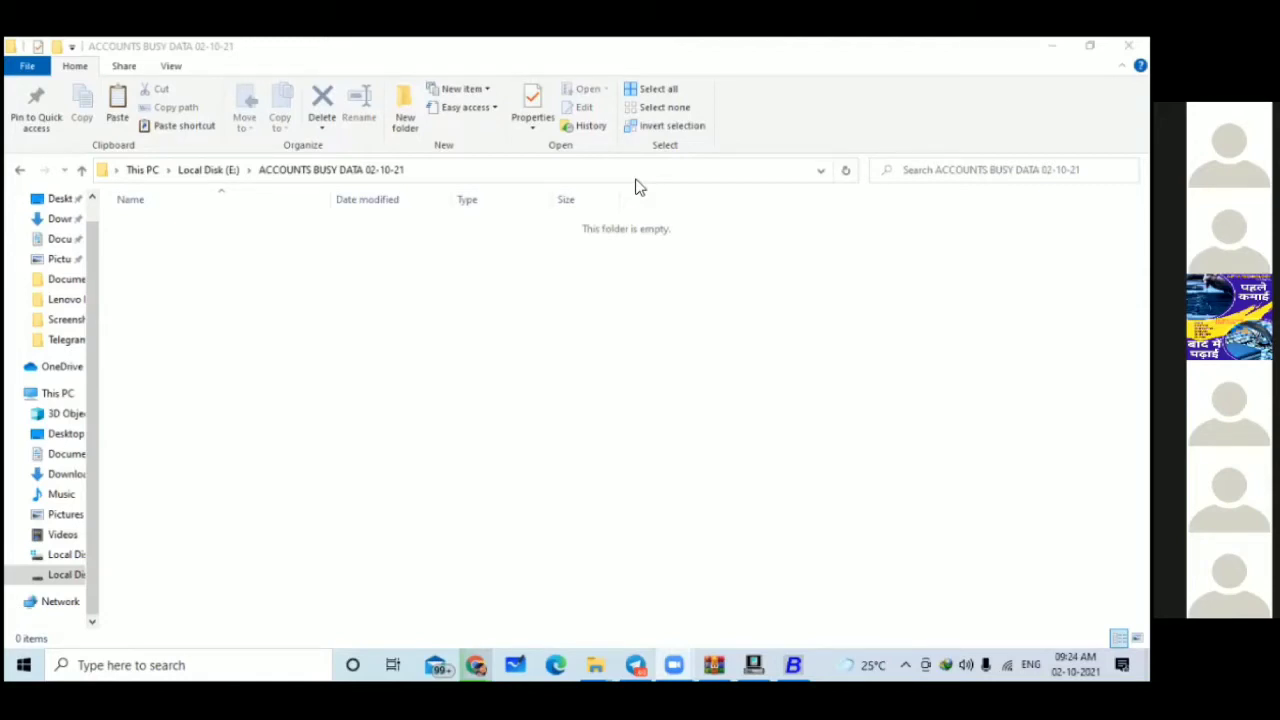
click(869, 346)
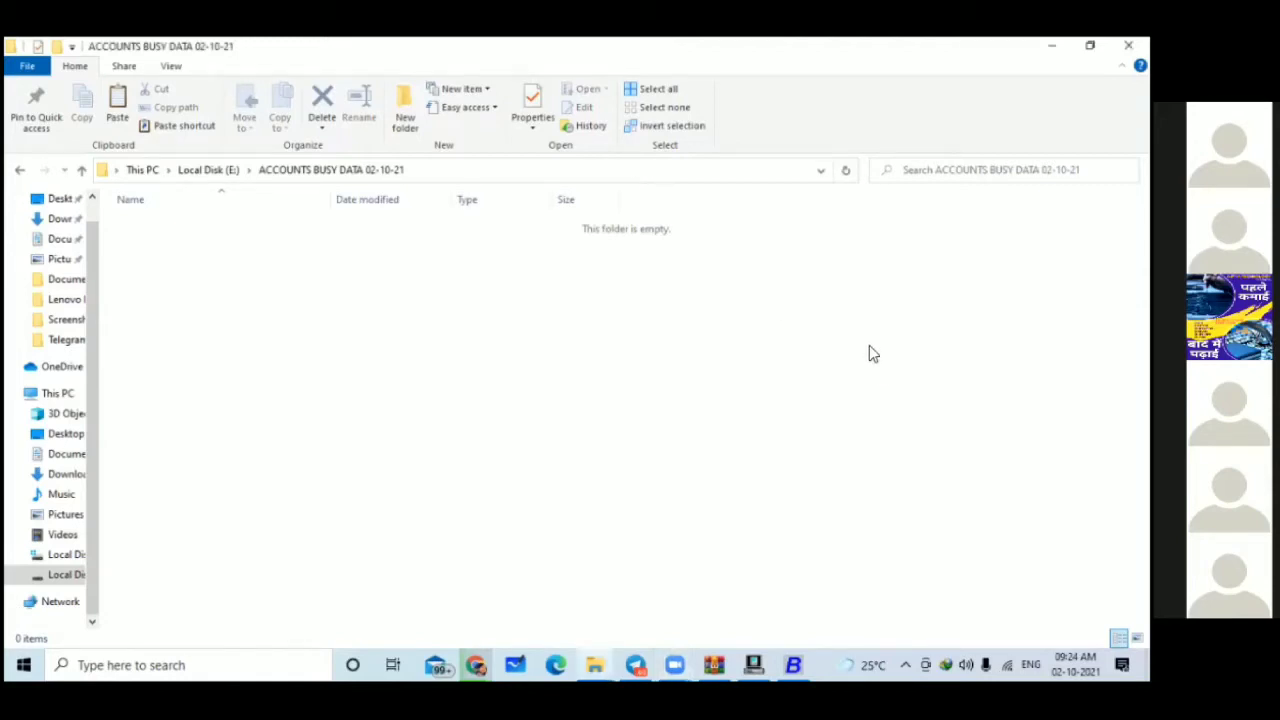
click(20, 170)
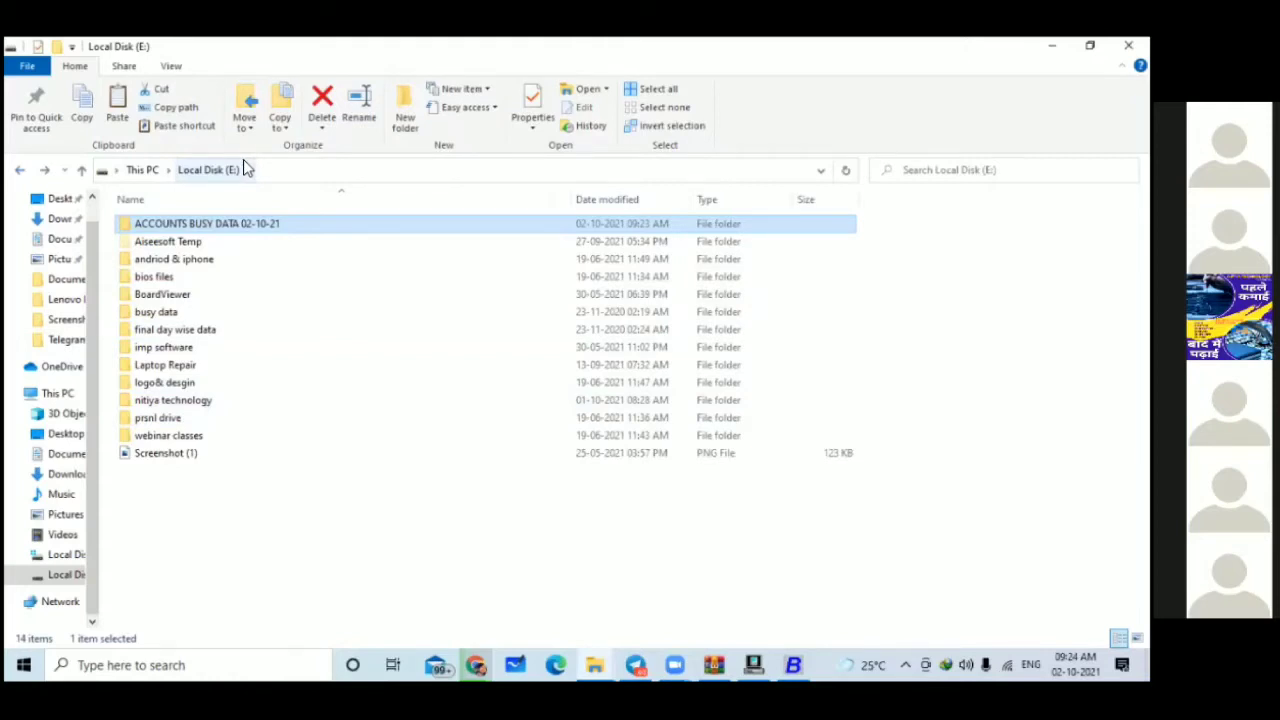
double_click(250, 226)
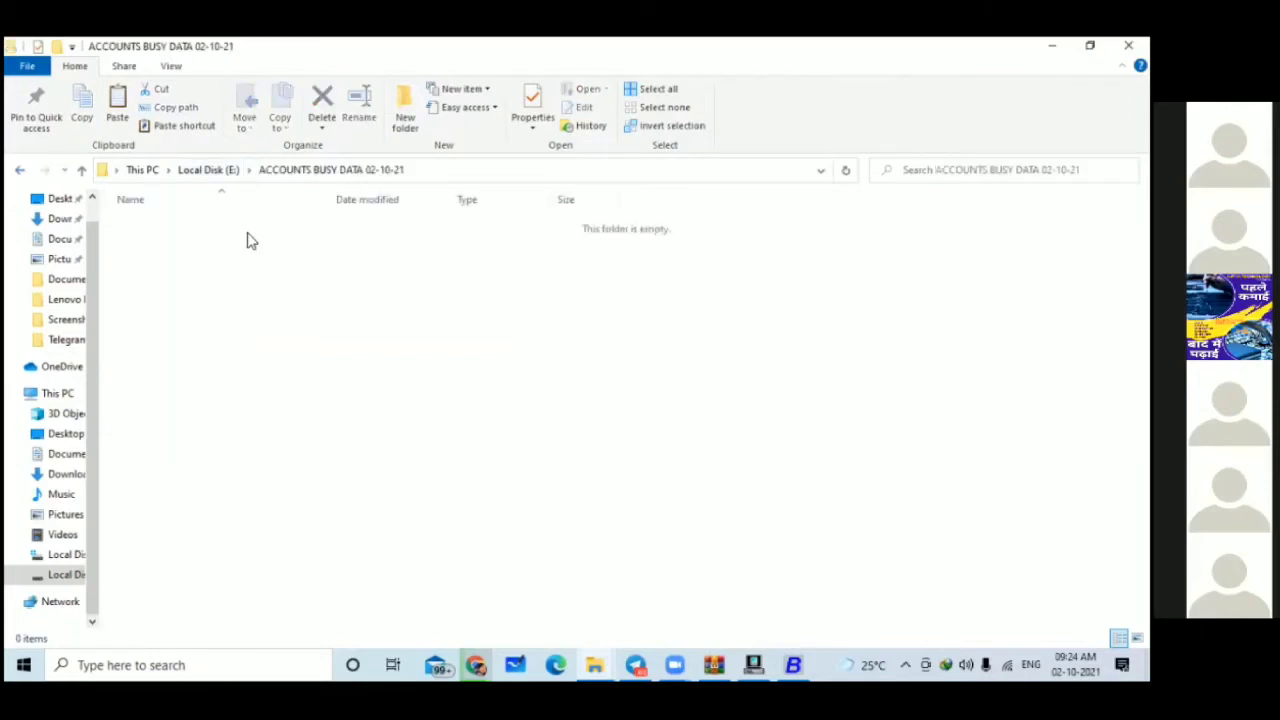
Step: Paste the copied DATA folder into ACCOUNTS BUSY DATA 02-10-21 on Local Disk (E:) and refresh the folder
key(ctrl+v)
click(412, 309)
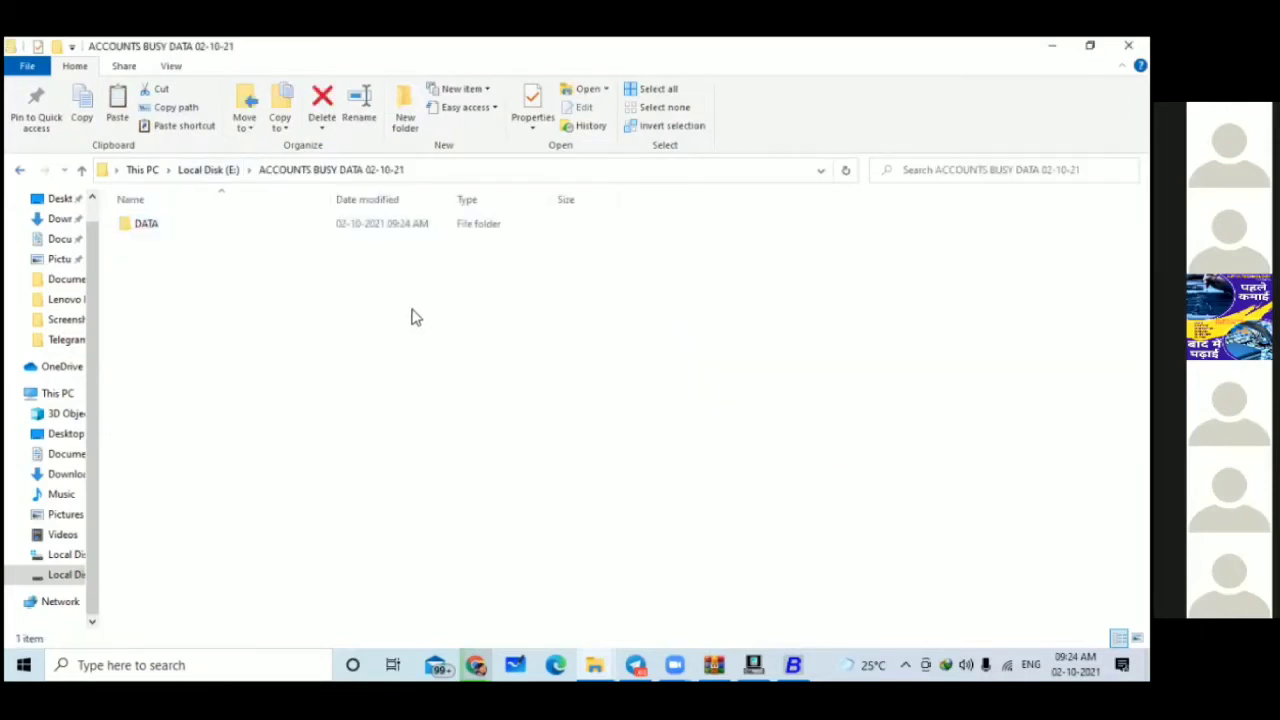
right_click(413, 309)
click(437, 376)
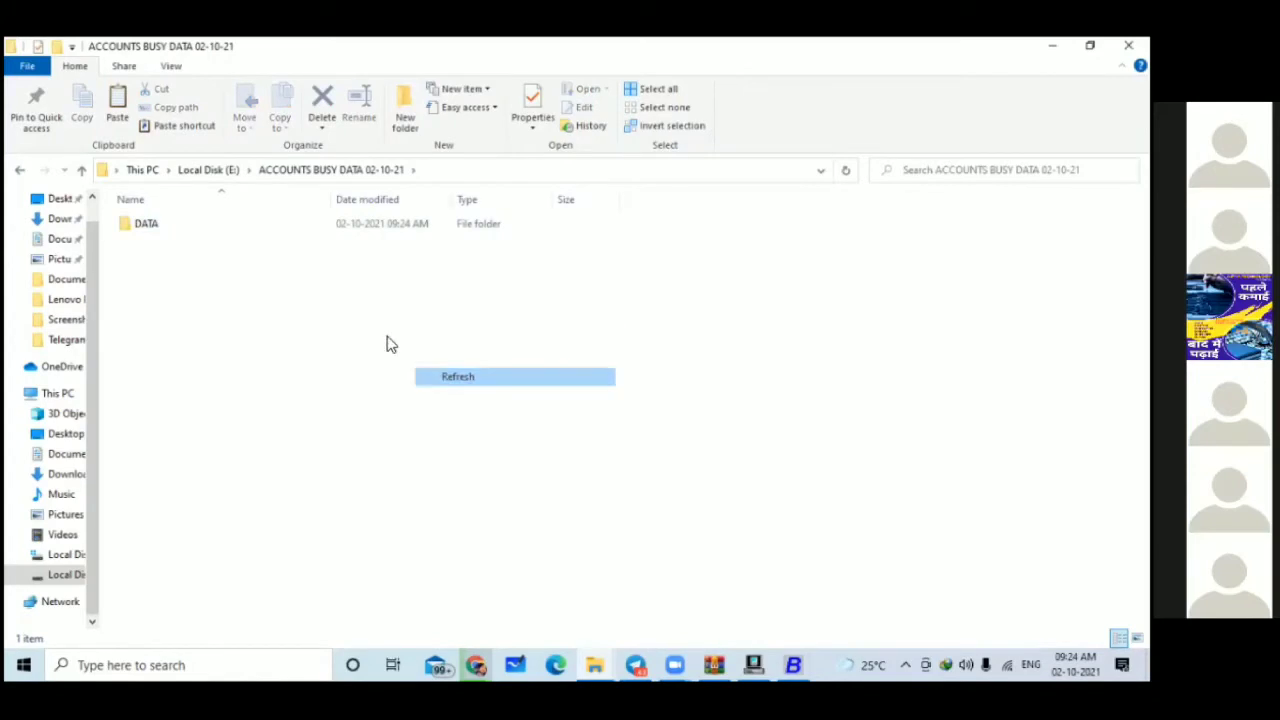
Step: Examine the location, size and contents of the copied DATA folder in its properties, and close File Explorer
click(318, 228)
right_click(320, 224)
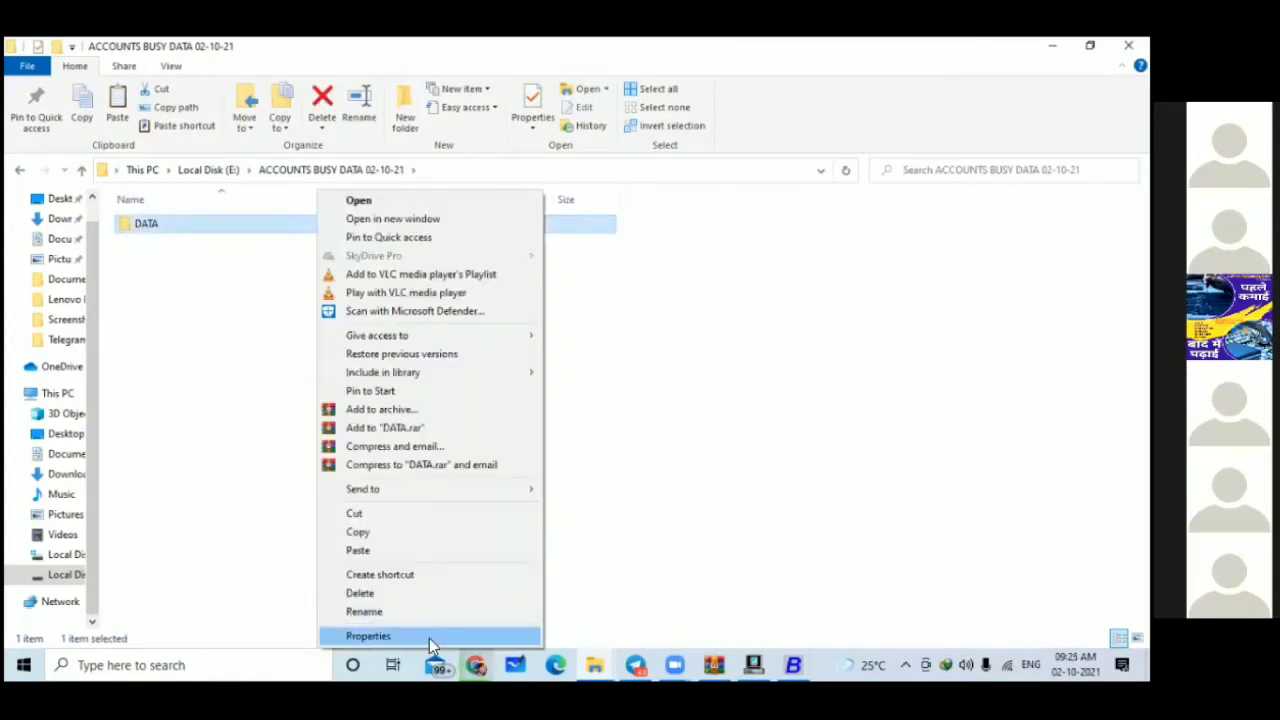
click(429, 638)
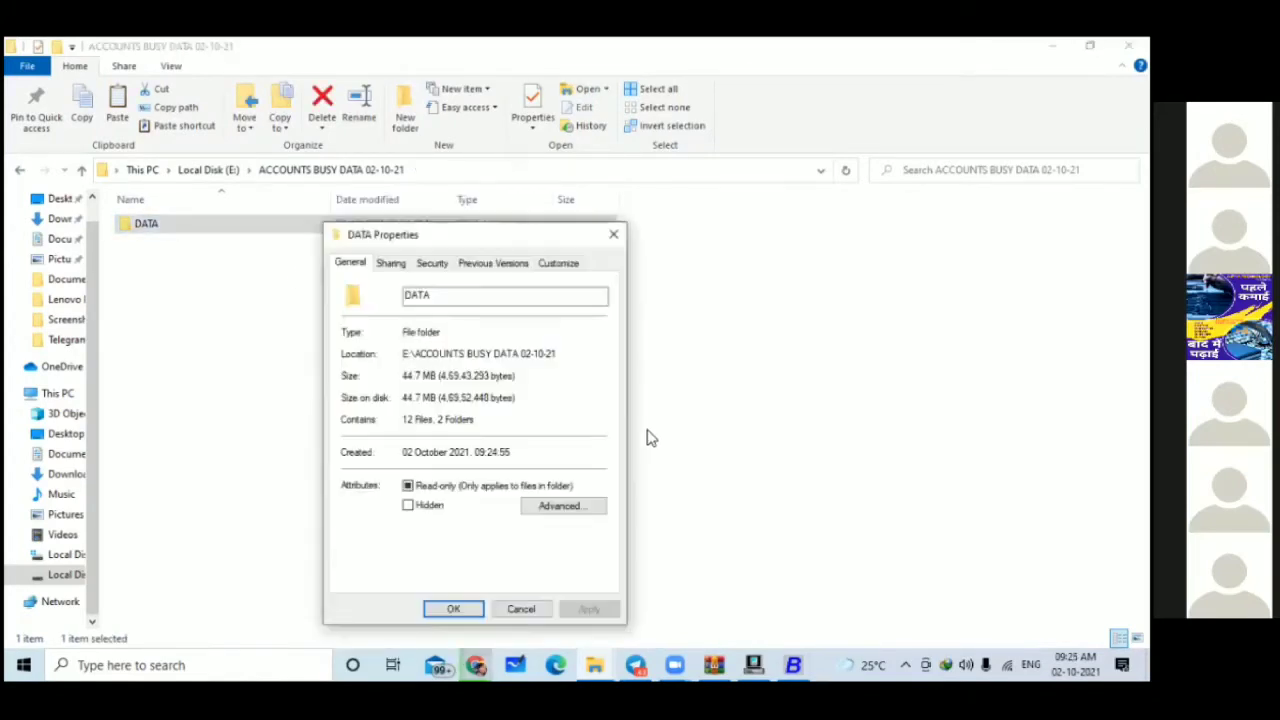
click(613, 234)
click(1128, 46)
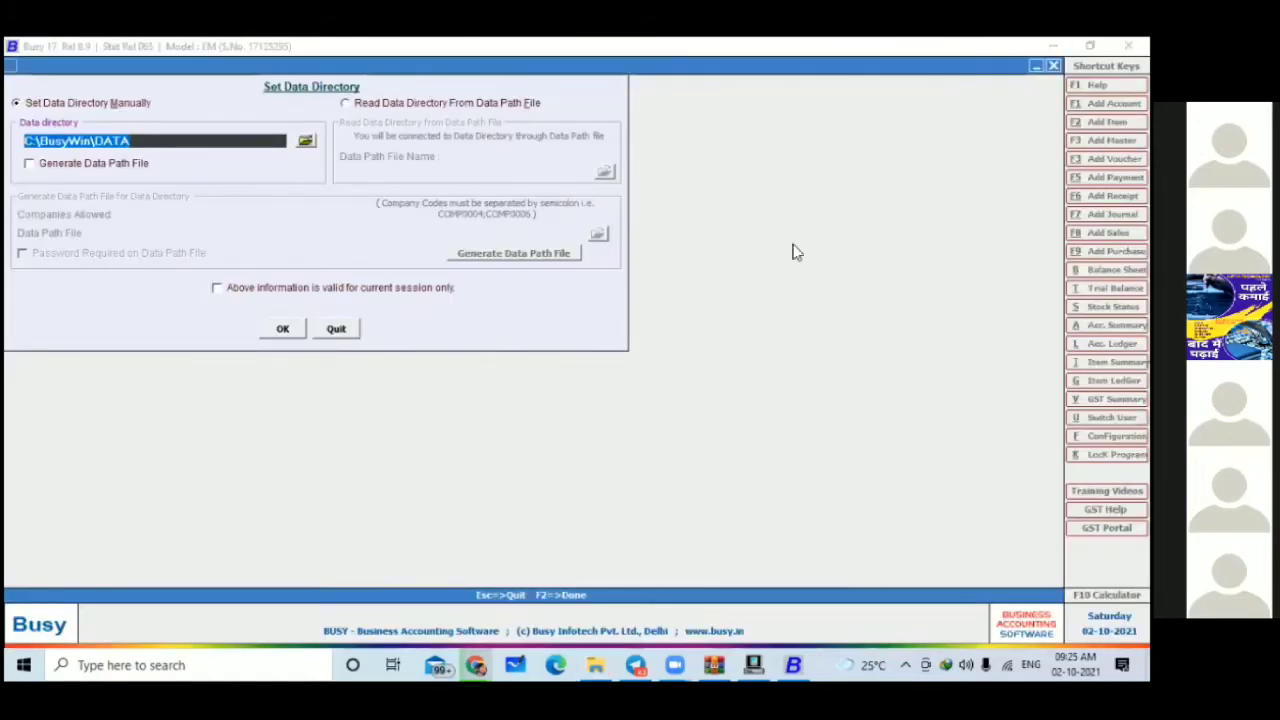
Step: Leave the data directory settings, exit Busy, refresh the desktop and start Busy 17 again
key(Escape)
key(Escape)
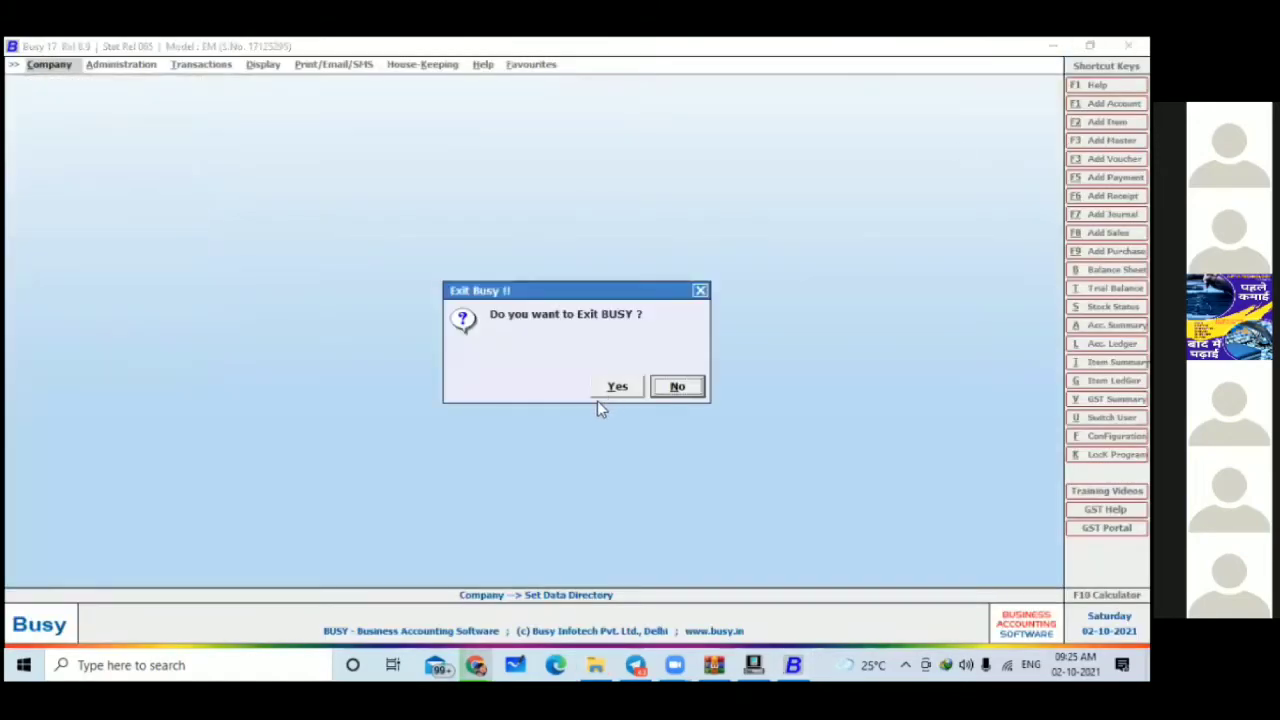
click(622, 387)
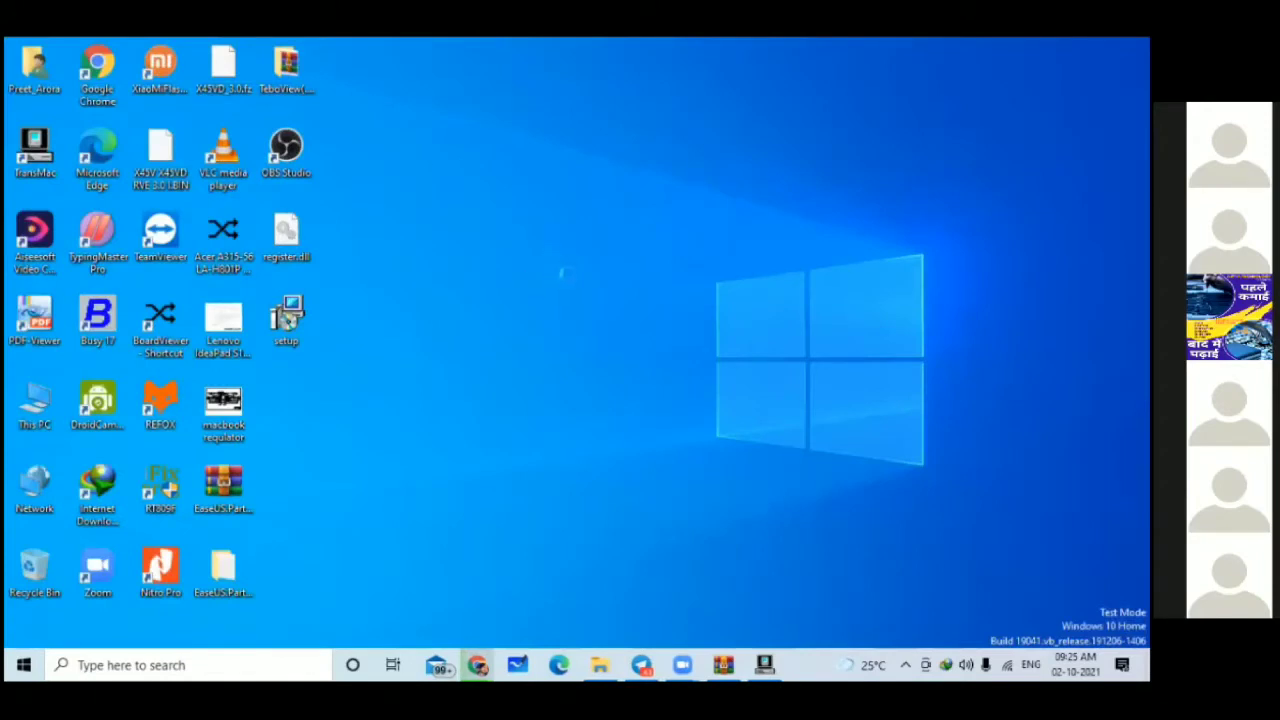
right_click(567, 282)
click(570, 280)
double_click(112, 343)
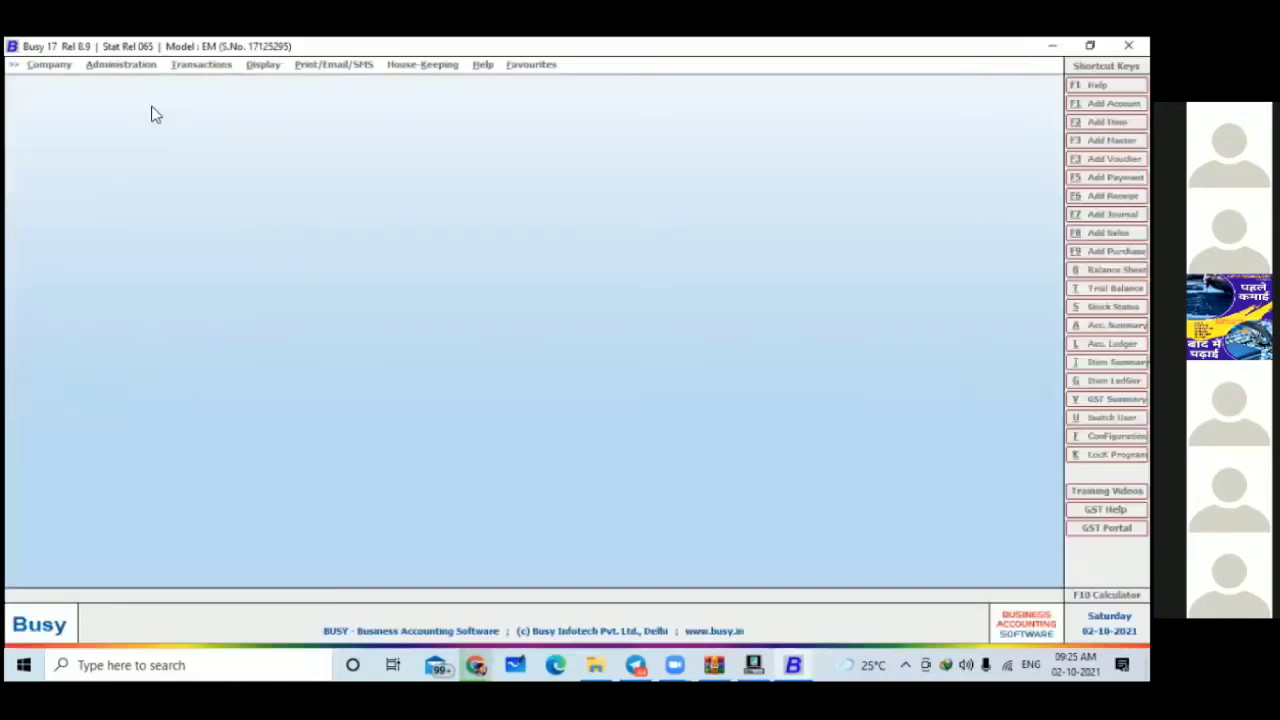
key(Return)
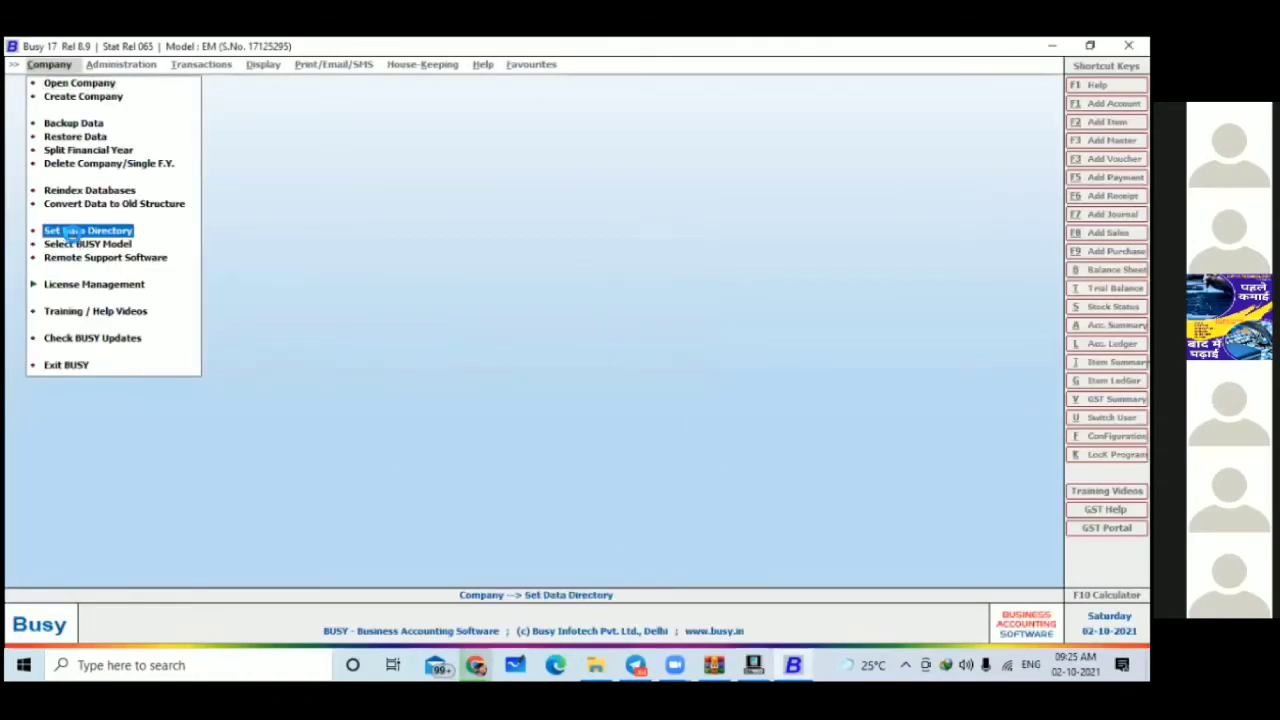
Step: Set Busy's data directory manually to the Windows account's Pictures folder
click(85, 230)
click(306, 141)
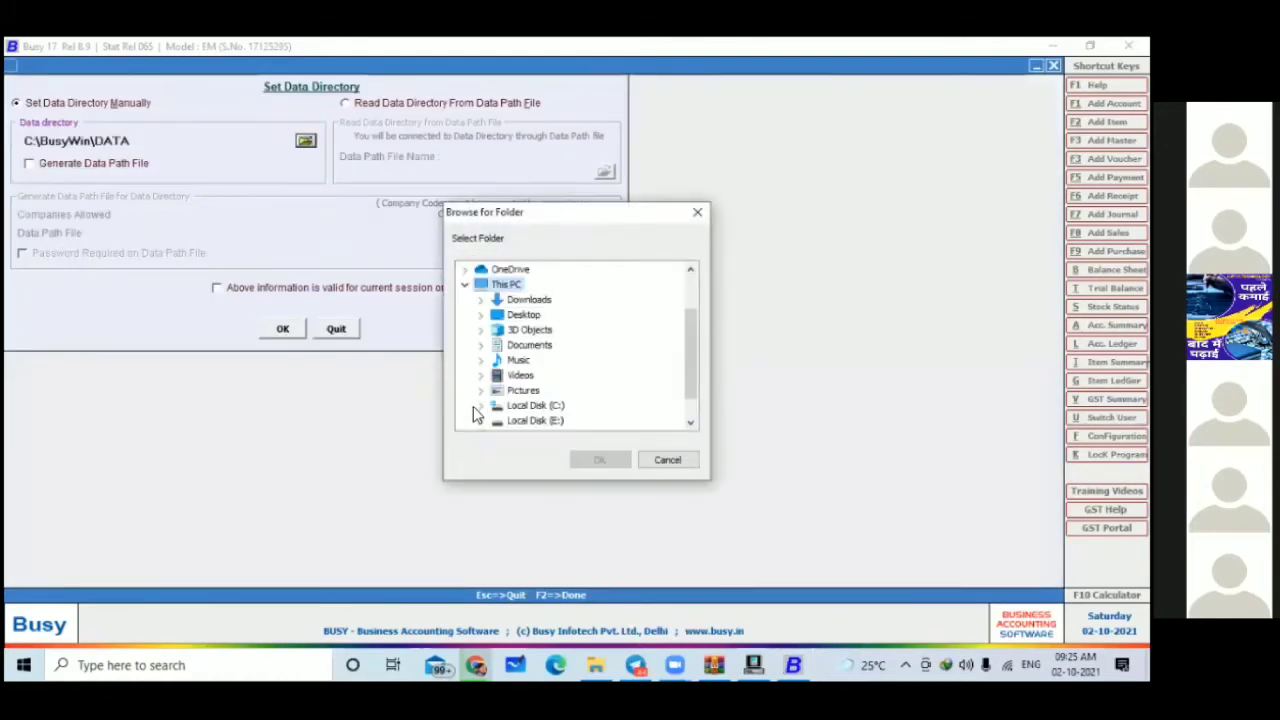
click(523, 391)
click(599, 459)
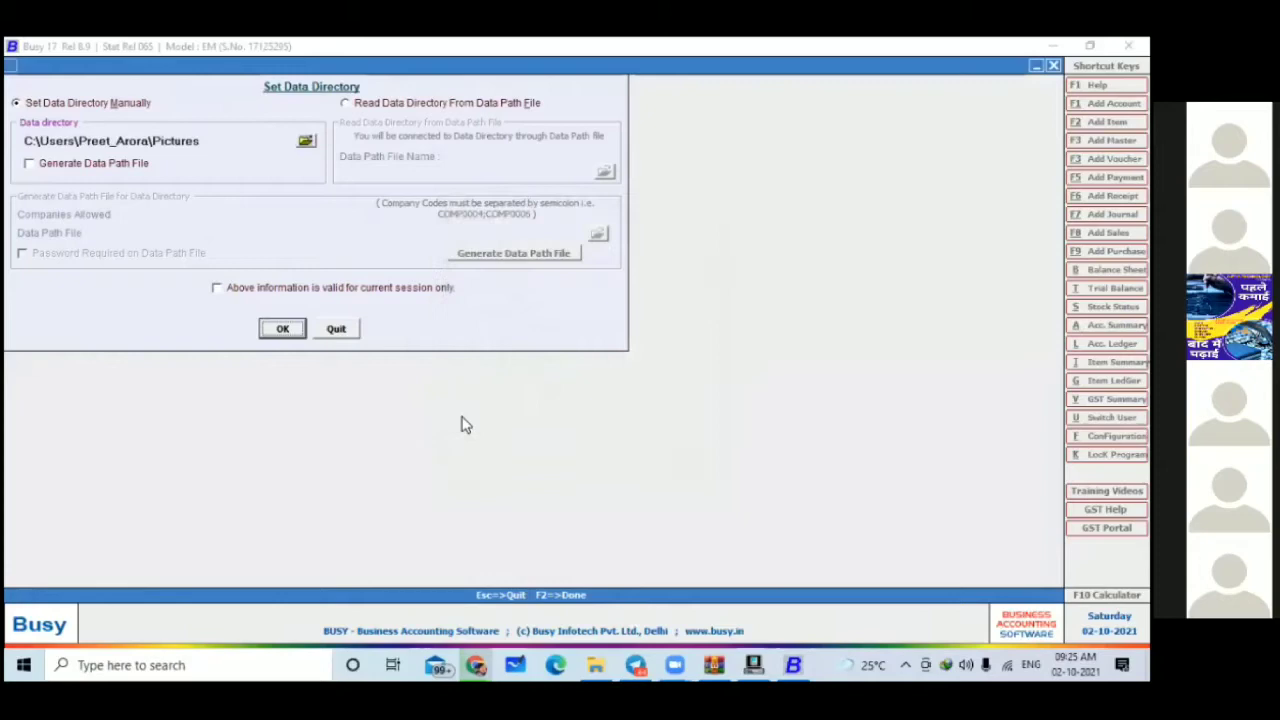
click(283, 330)
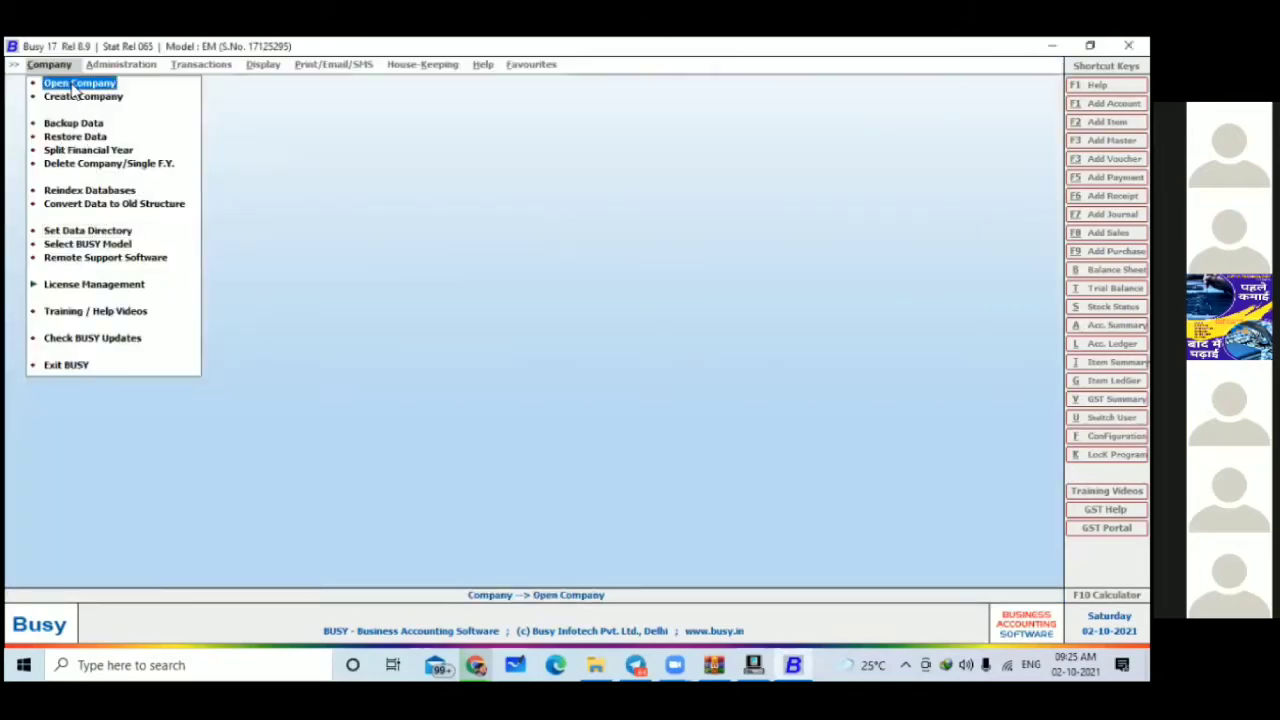
Step: Check which companies can be opened from the Pictures data directory, and leave the company selection
click(78, 85)
click(677, 387)
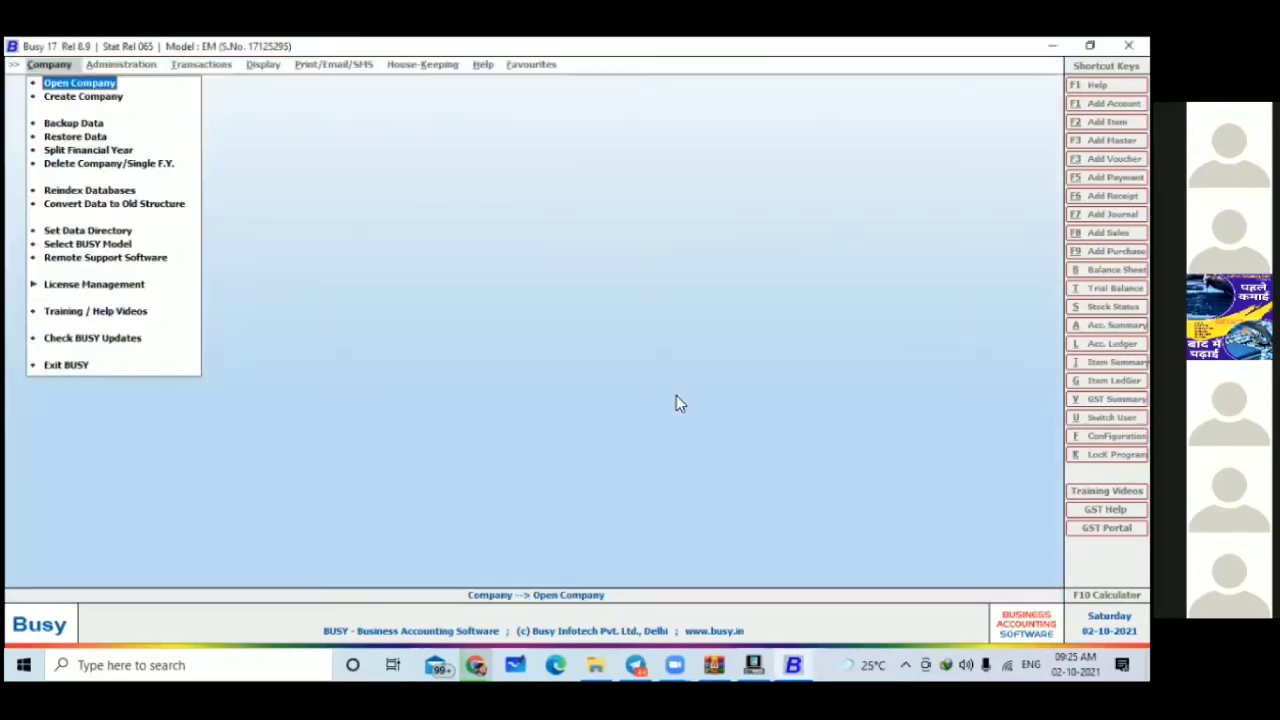
click(73, 87)
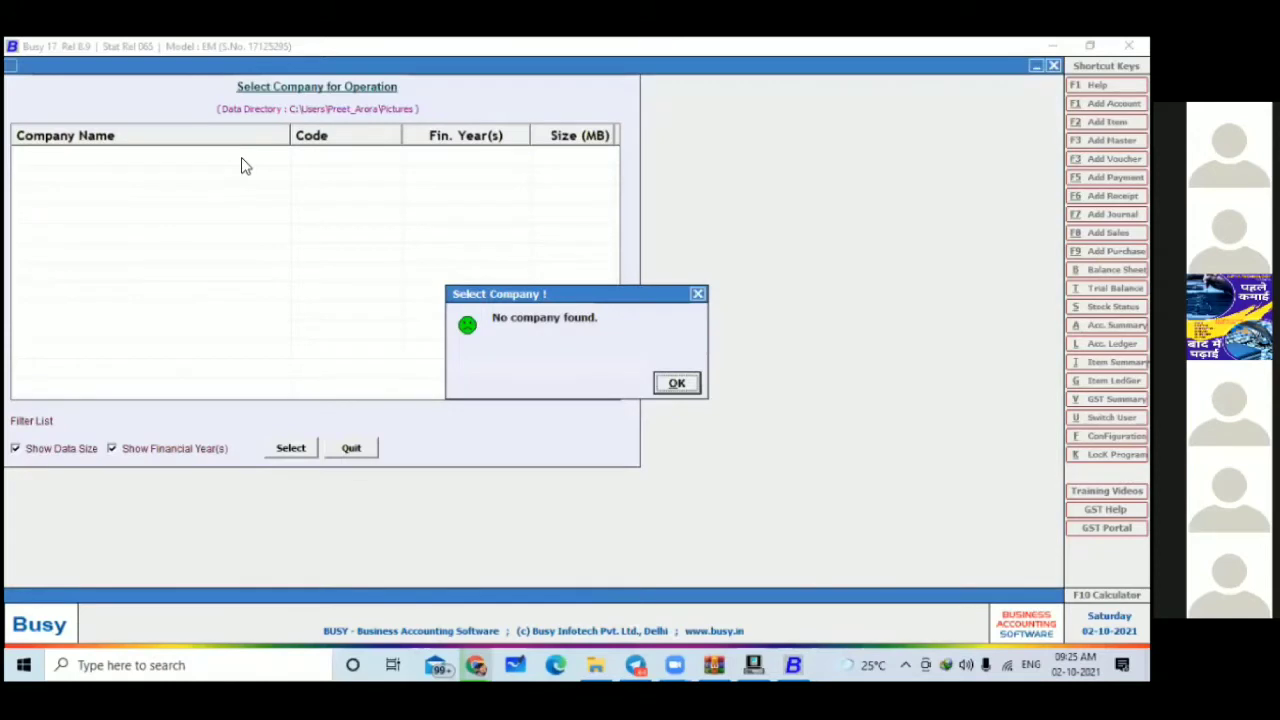
click(670, 388)
key(alt+space)
key(Escape)
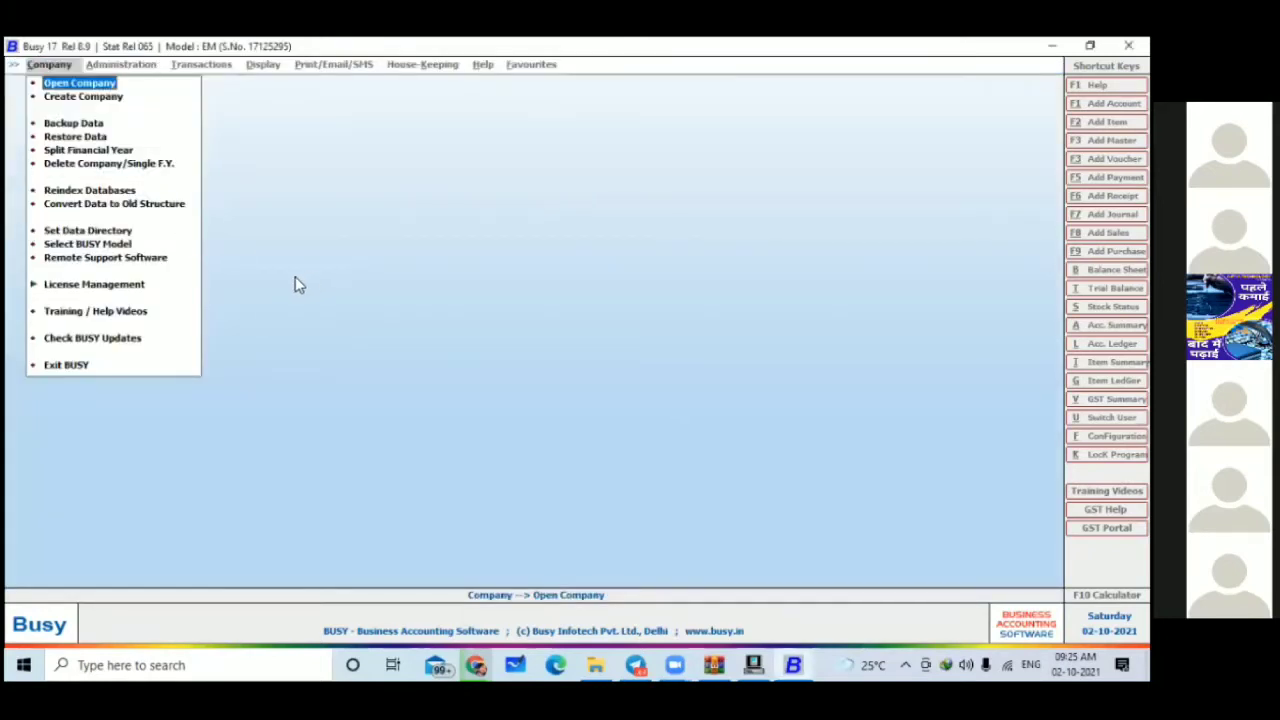
Step: Set Busy's data directory manually to E:\ACCOUNTS BUSY DATA 02-10-21\DATA
click(105, 232)
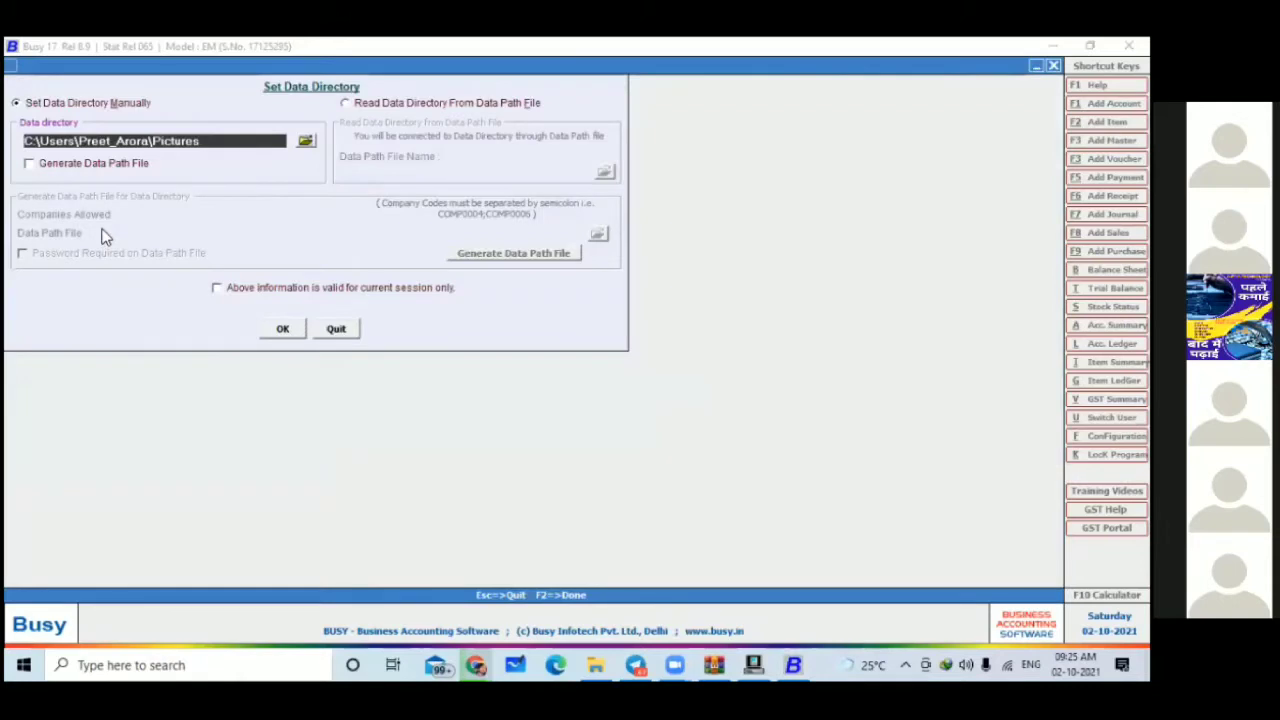
click(305, 142)
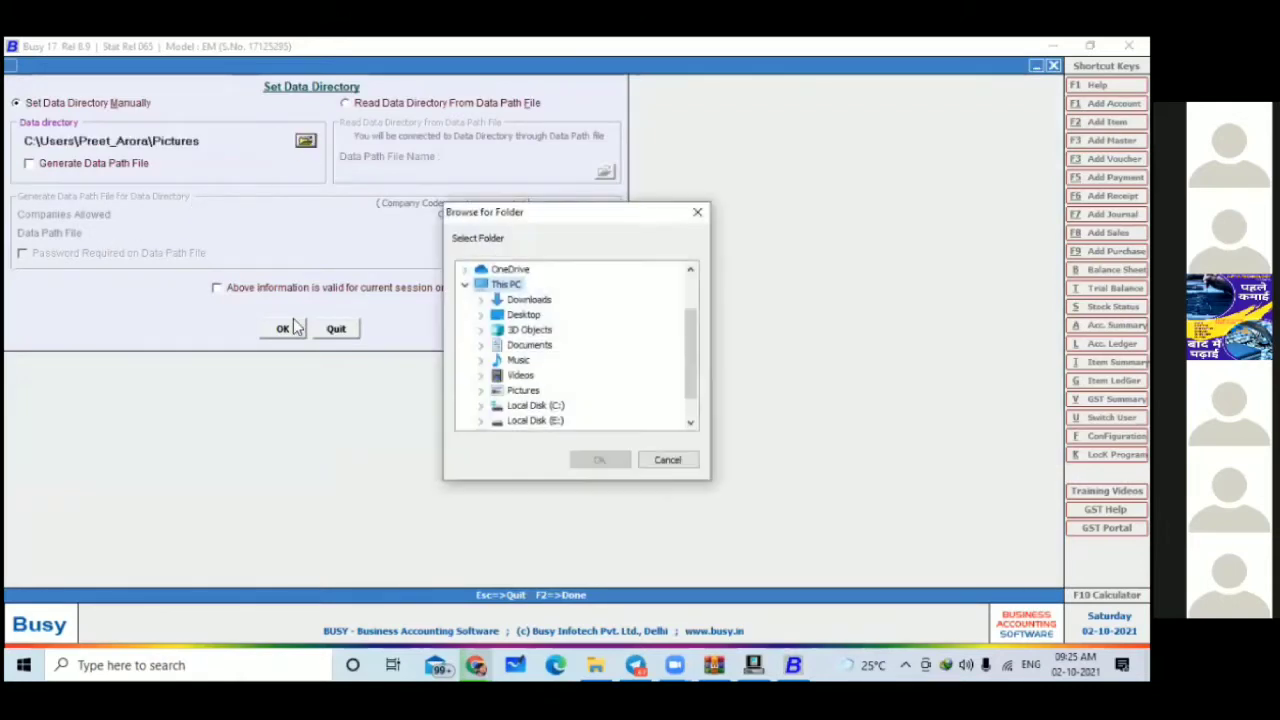
scroll(512, 338, down, 1)
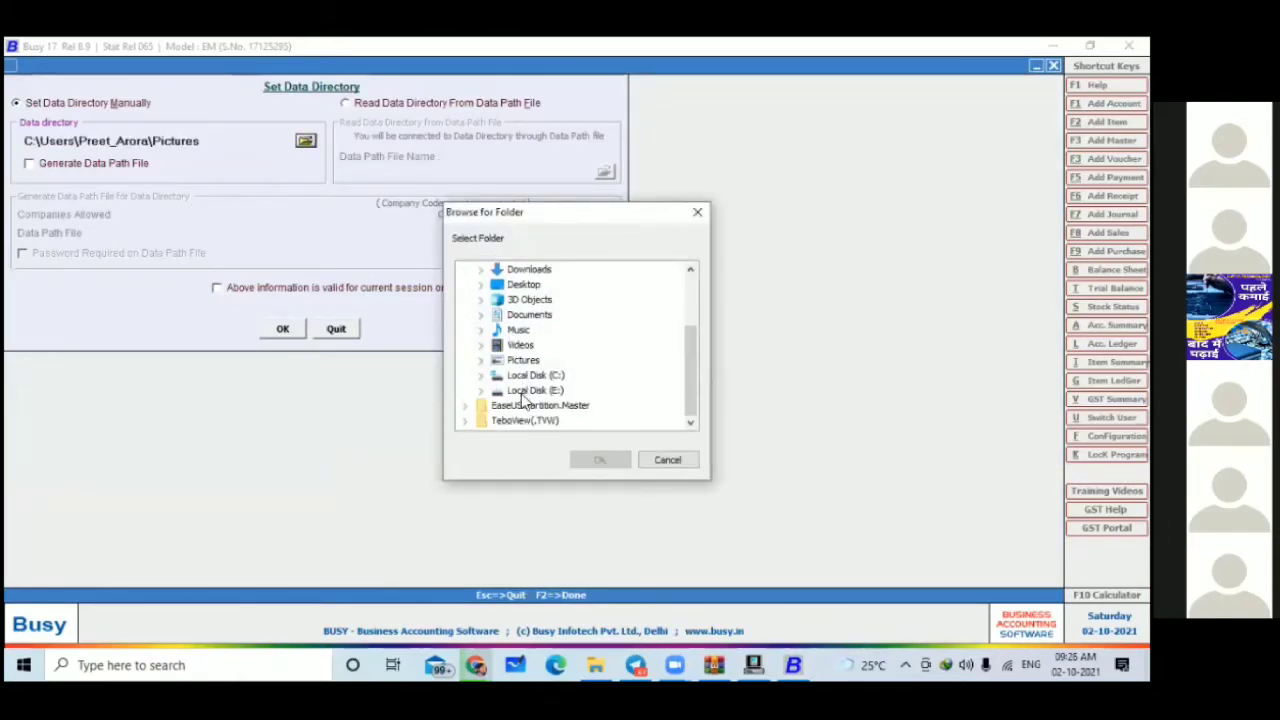
click(522, 393)
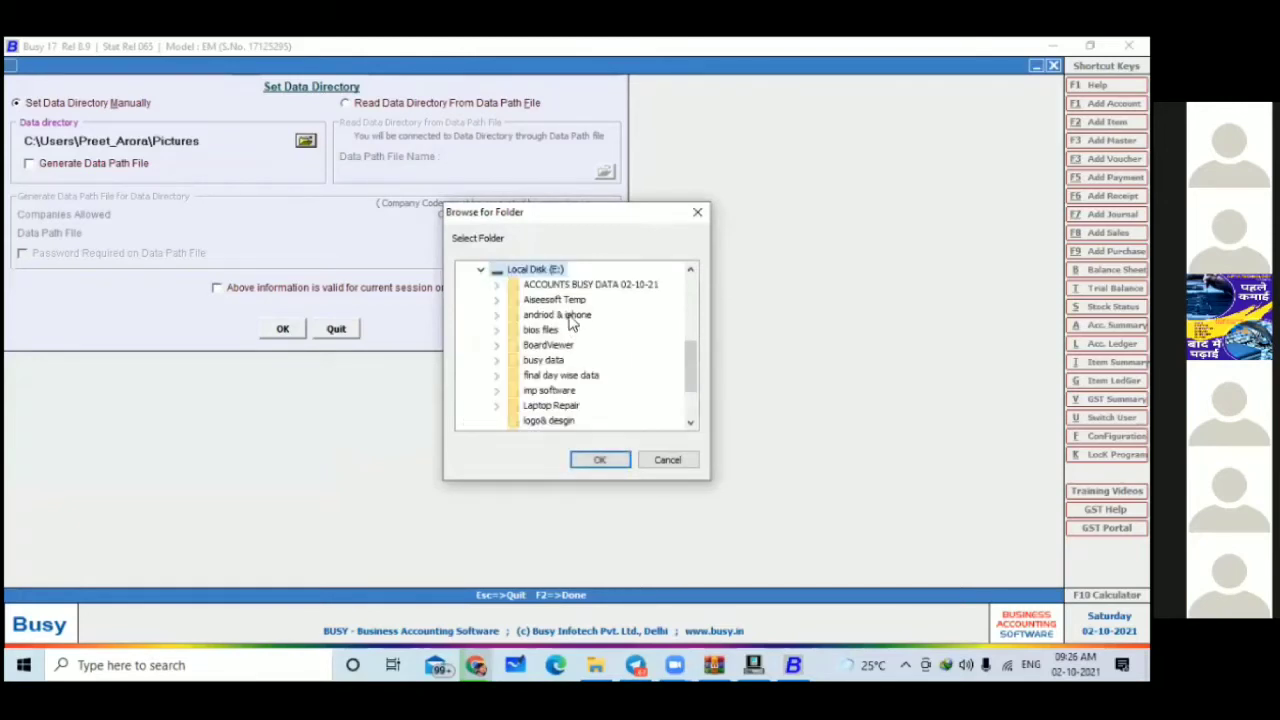
click(532, 286)
double_click(531, 302)
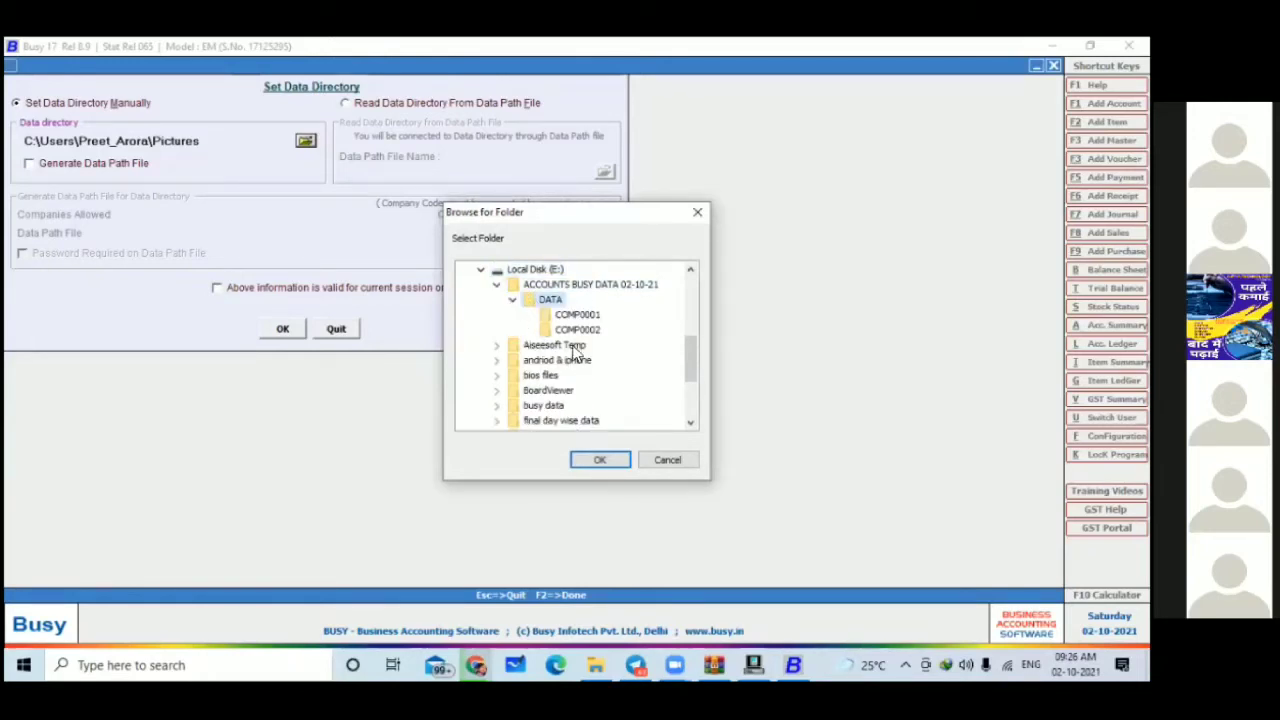
click(601, 460)
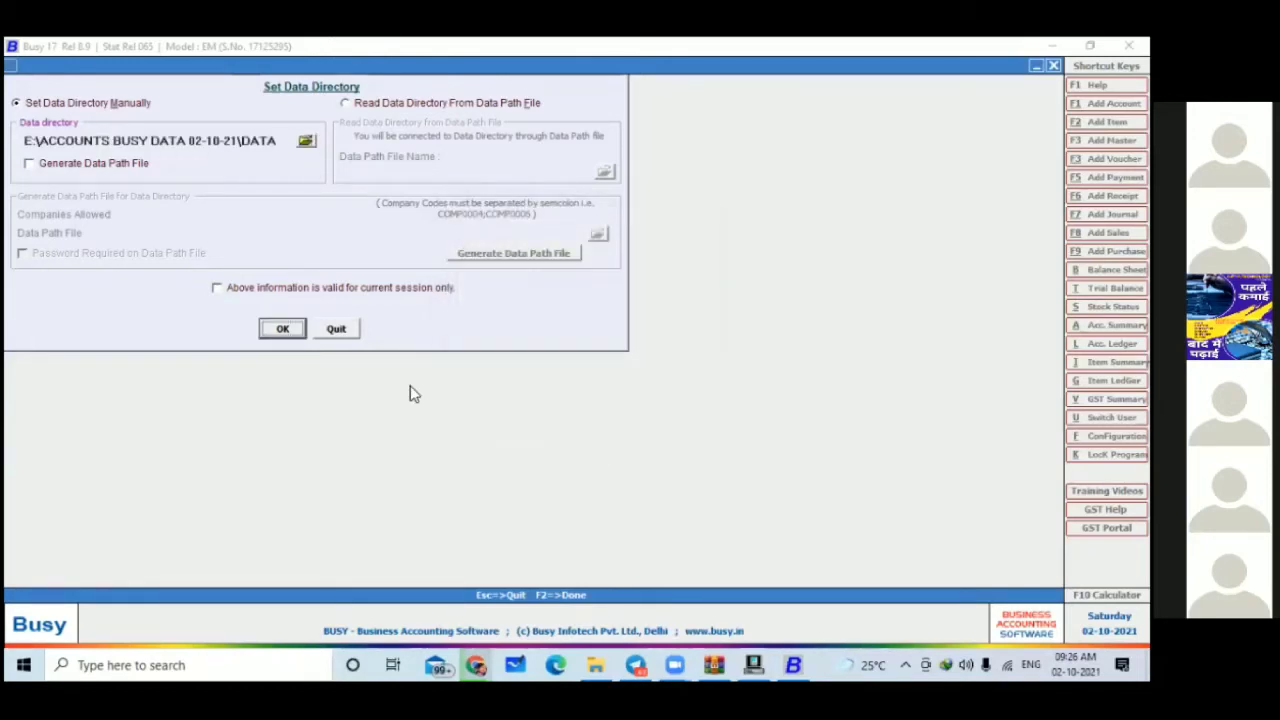
click(284, 337)
Step: View the companies available in the backup data directory on drive E:, and quit the company selection
click(60, 85)
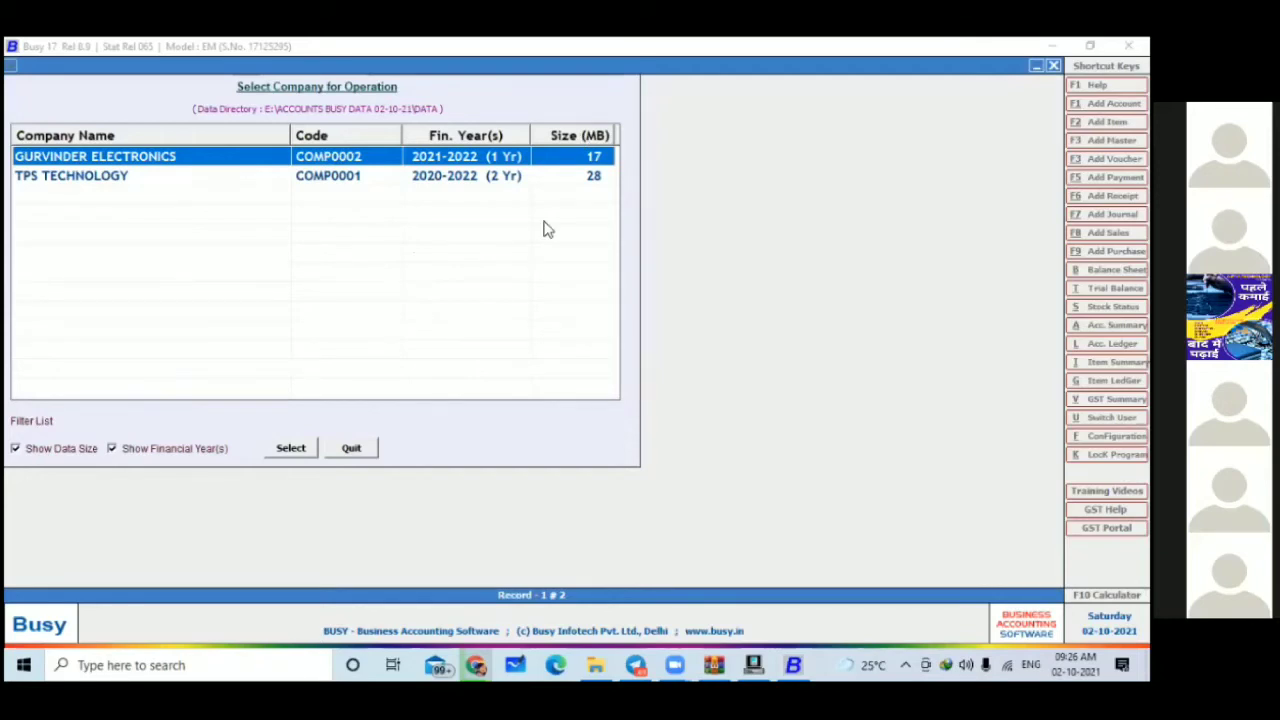
click(460, 106)
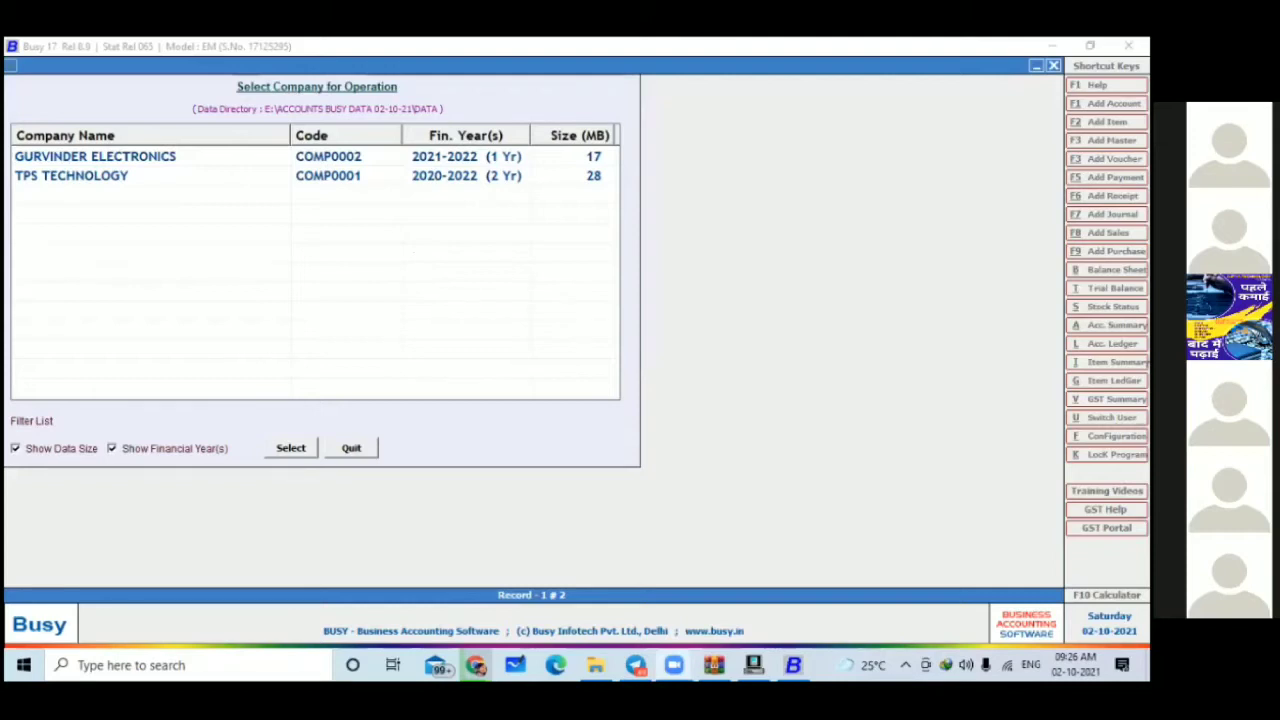
click(341, 449)
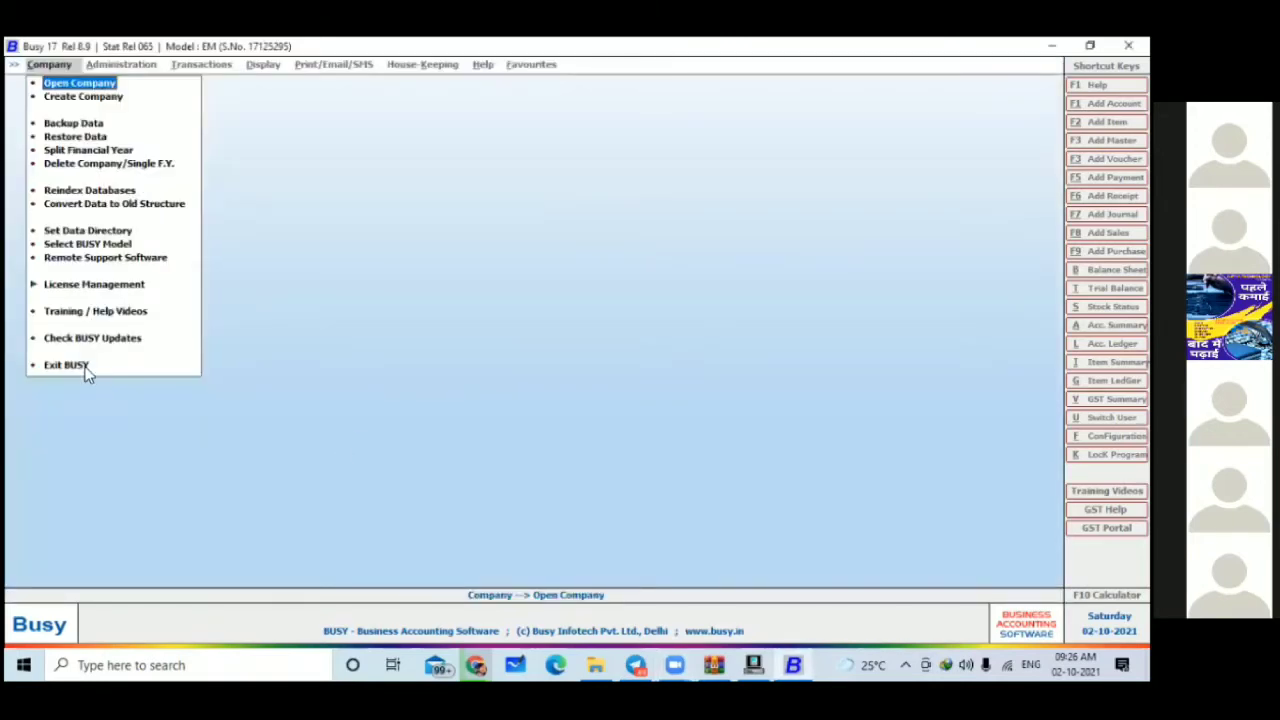
Step: Exit Busy through its Company commands and refresh the Windows desktop
click(632, 457)
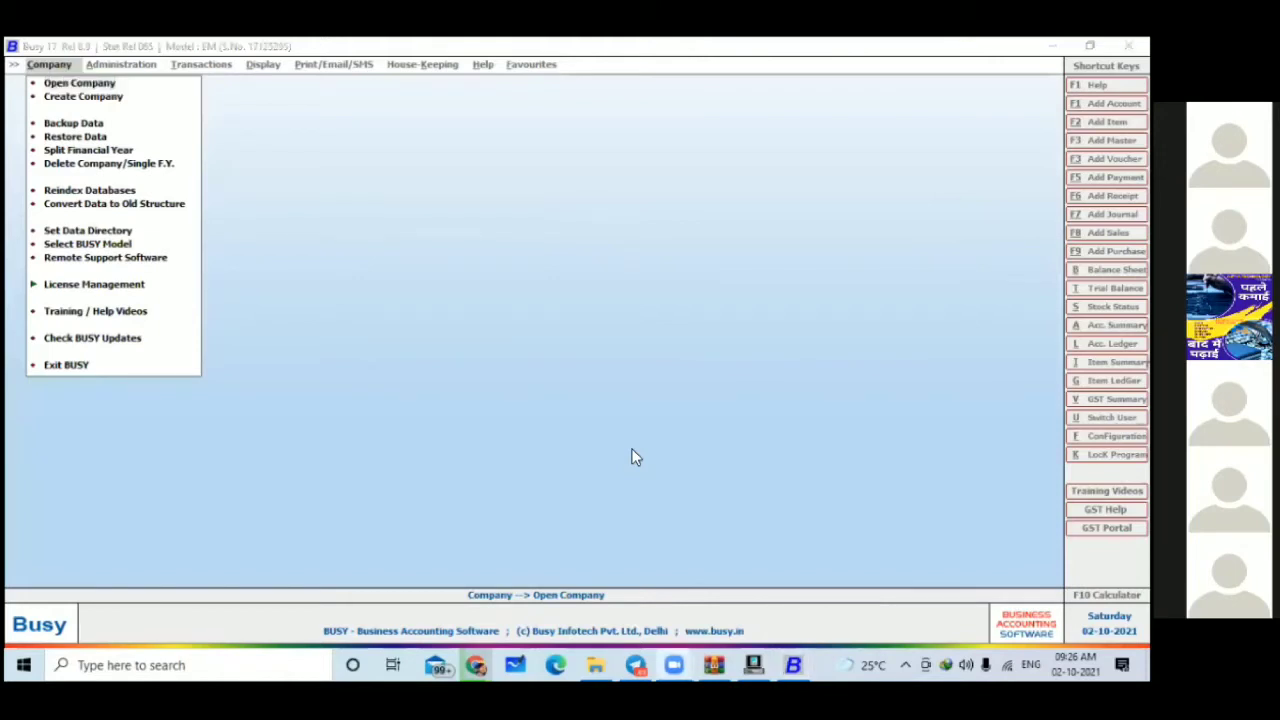
click(88, 360)
click(92, 360)
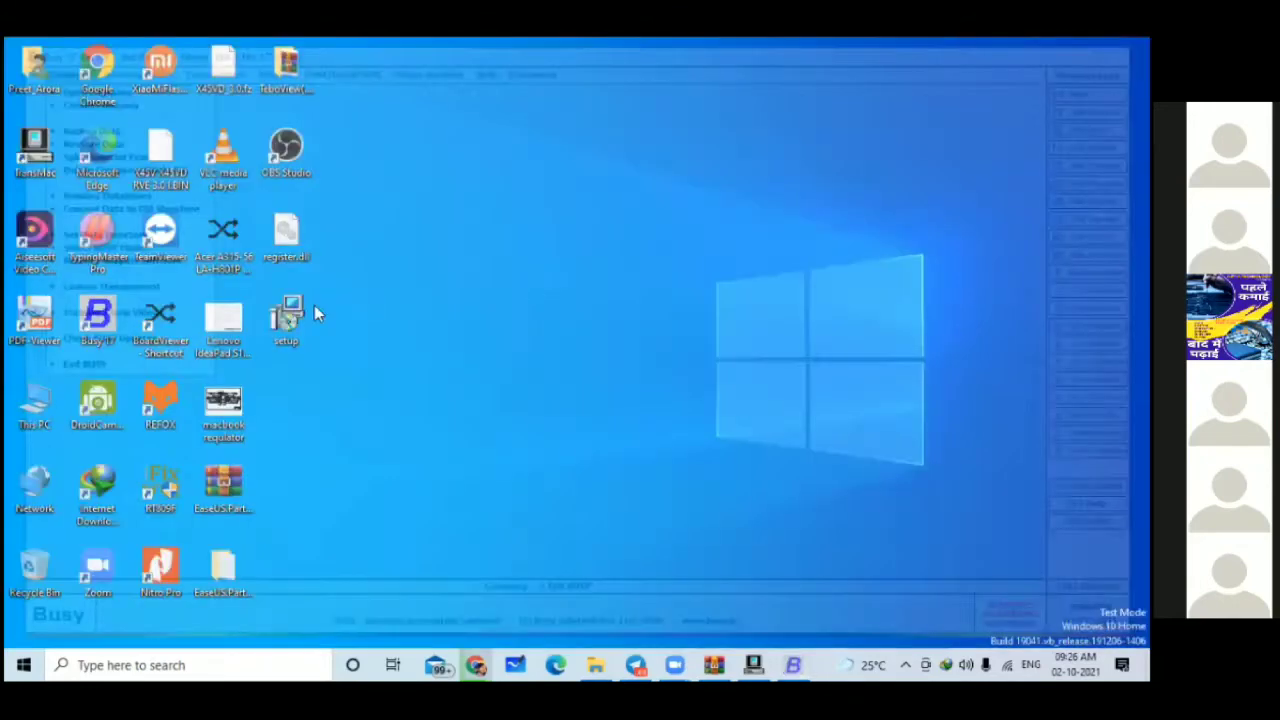
right_click(548, 328)
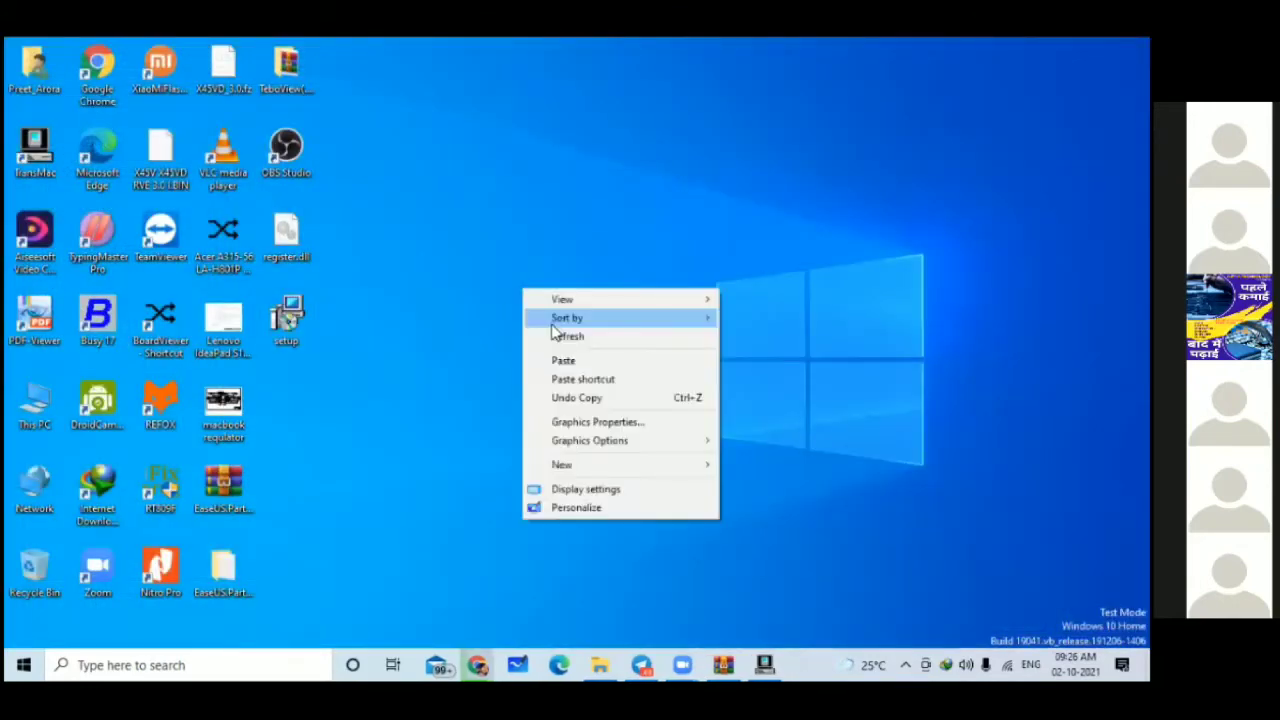
click(553, 341)
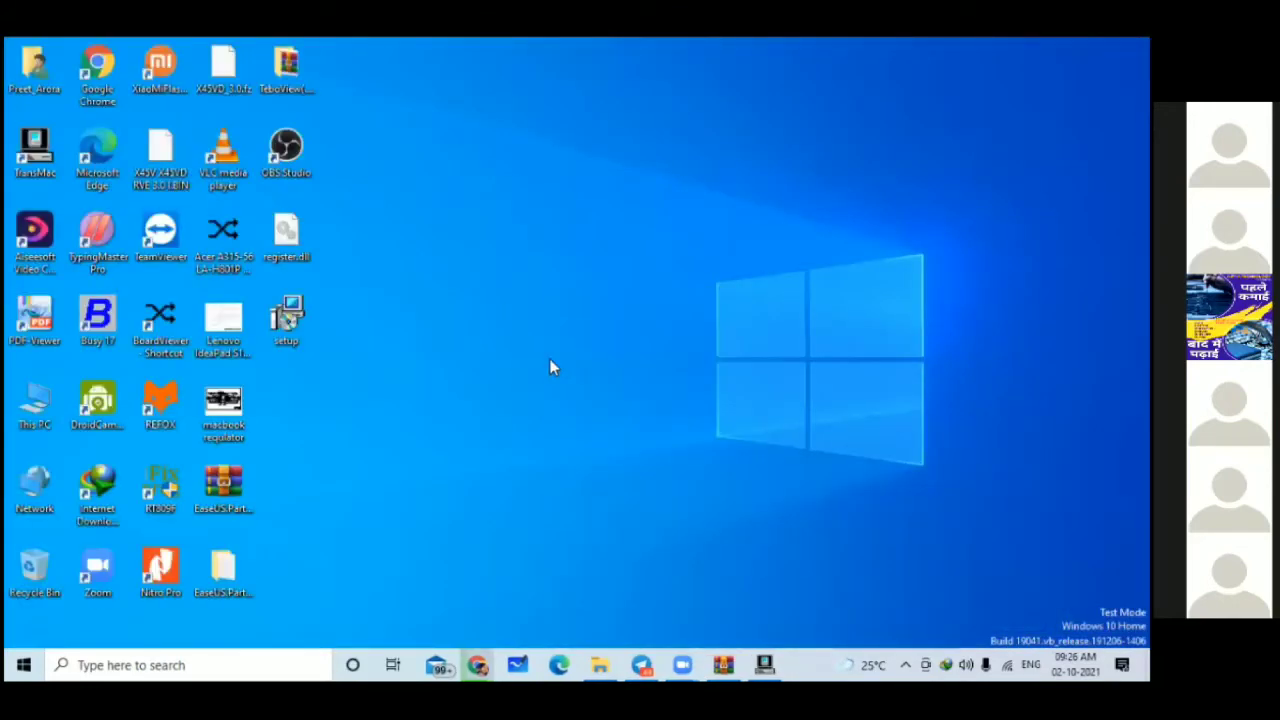
mouse_move(478, 664)
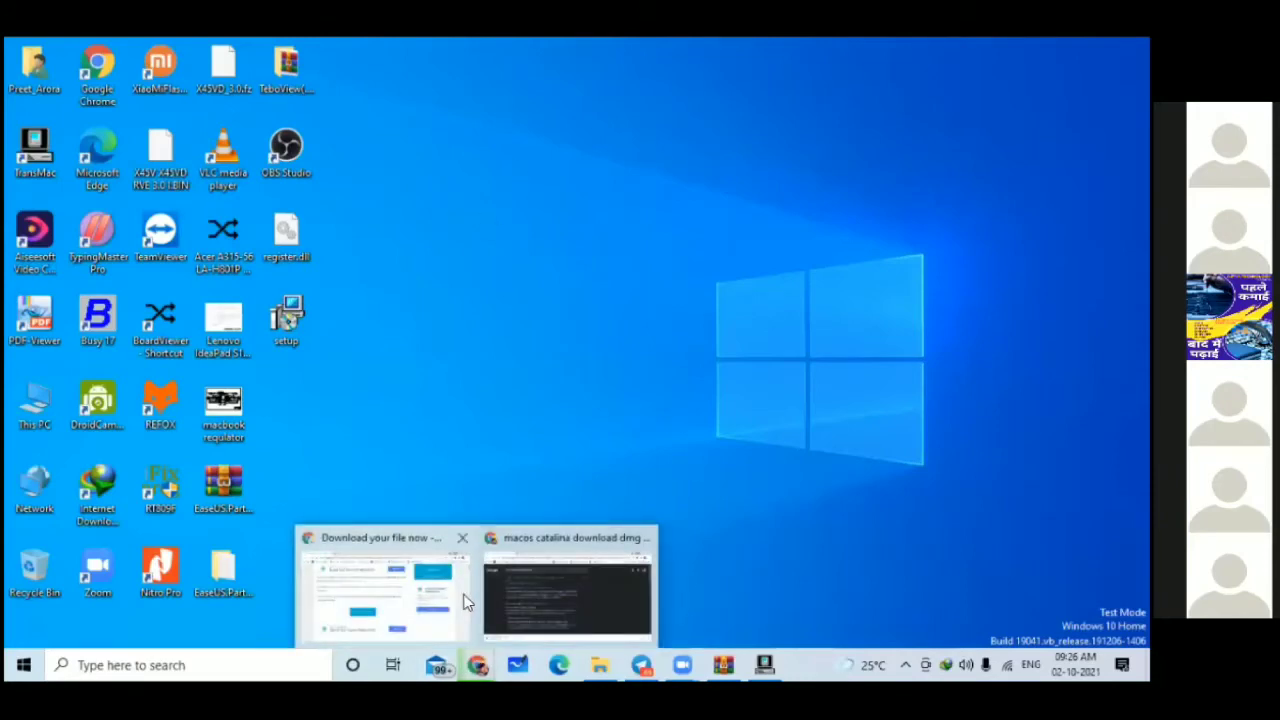
click(513, 567)
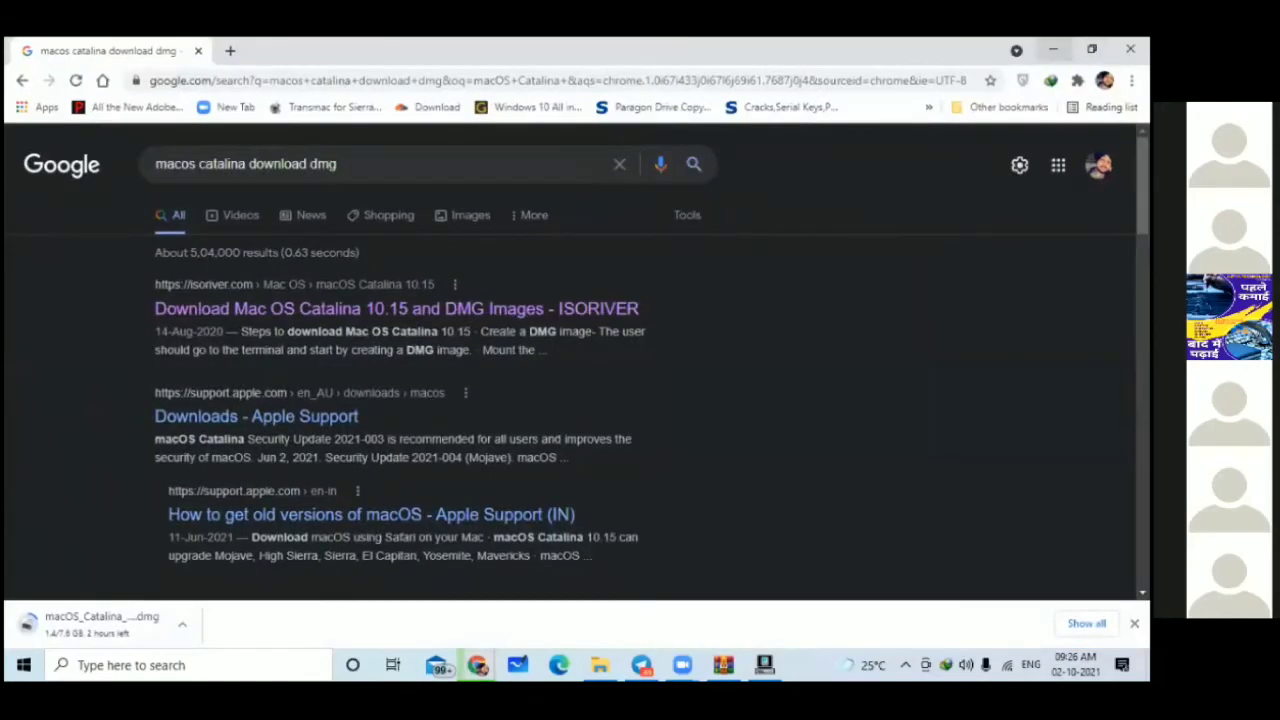
click(1055, 48)
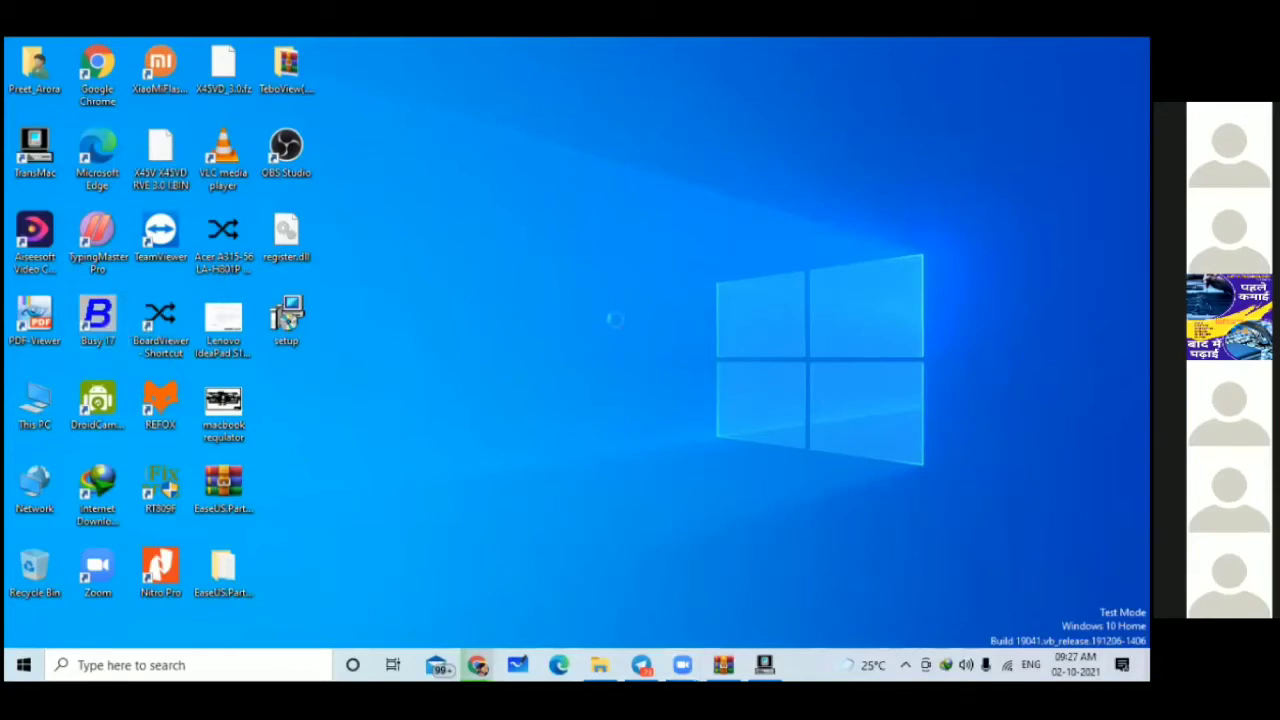
Step: Refresh the desktop, start Busy 17 again and acknowledge the security device message
right_click(585, 270)
click(614, 314)
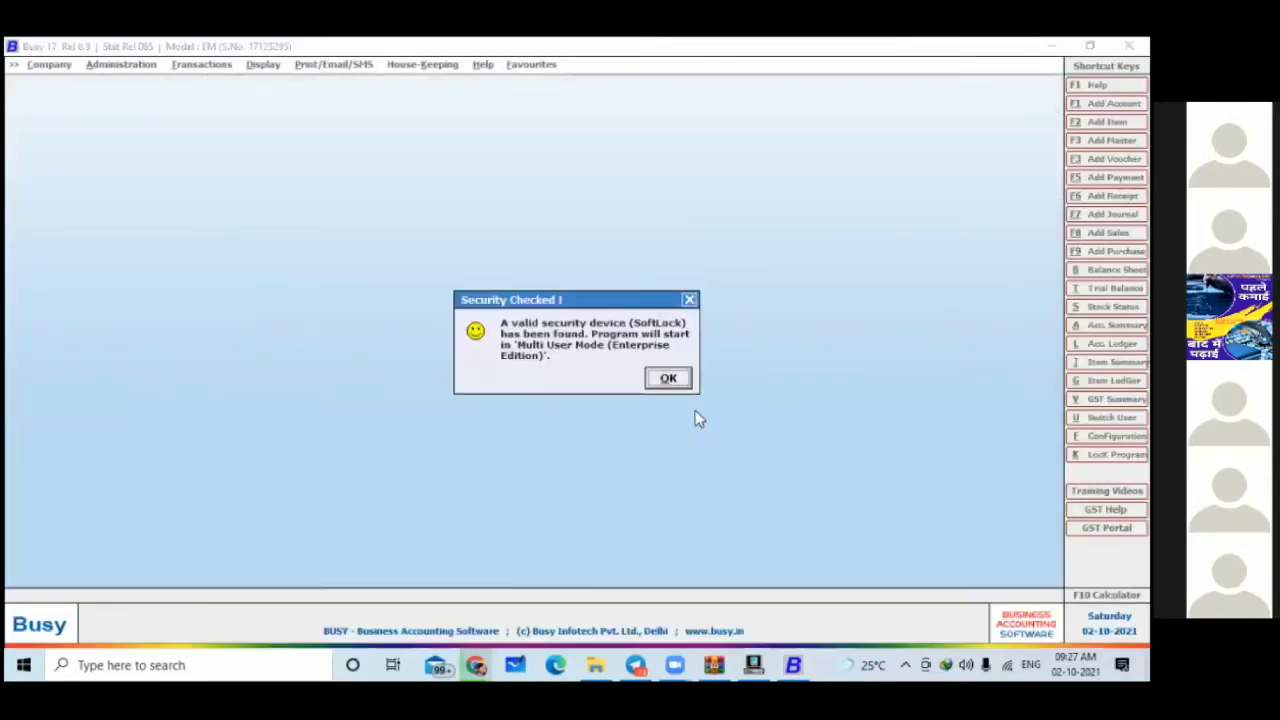
click(674, 383)
Step: Choose the company GURVINDER ELECTRONICS (COMP0002) to open from the backup data directory
click(50, 63)
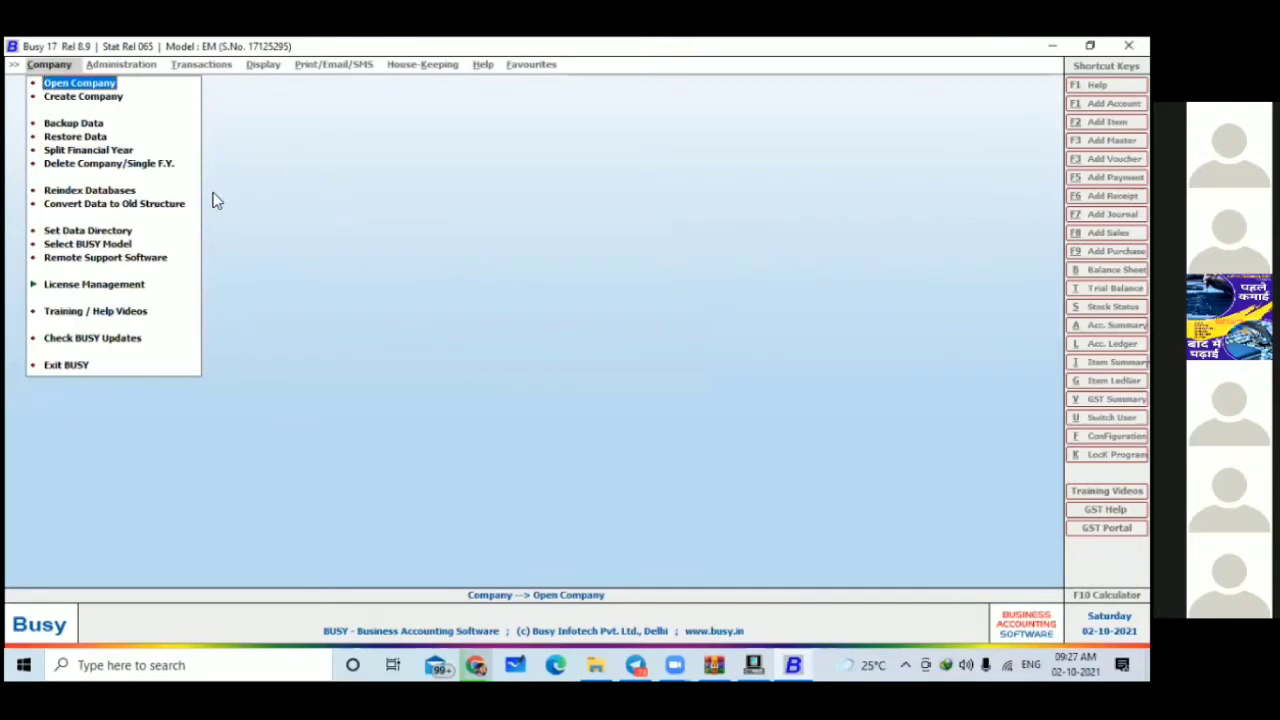
click(66, 84)
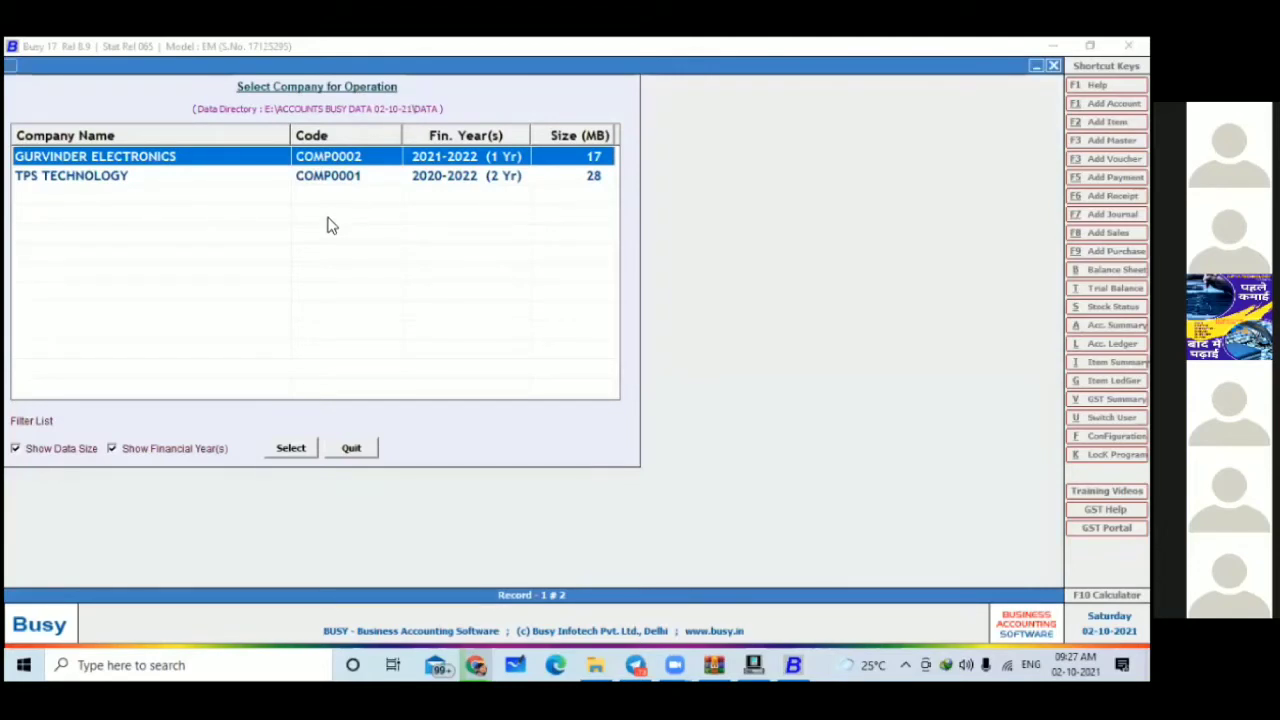
double_click(335, 162)
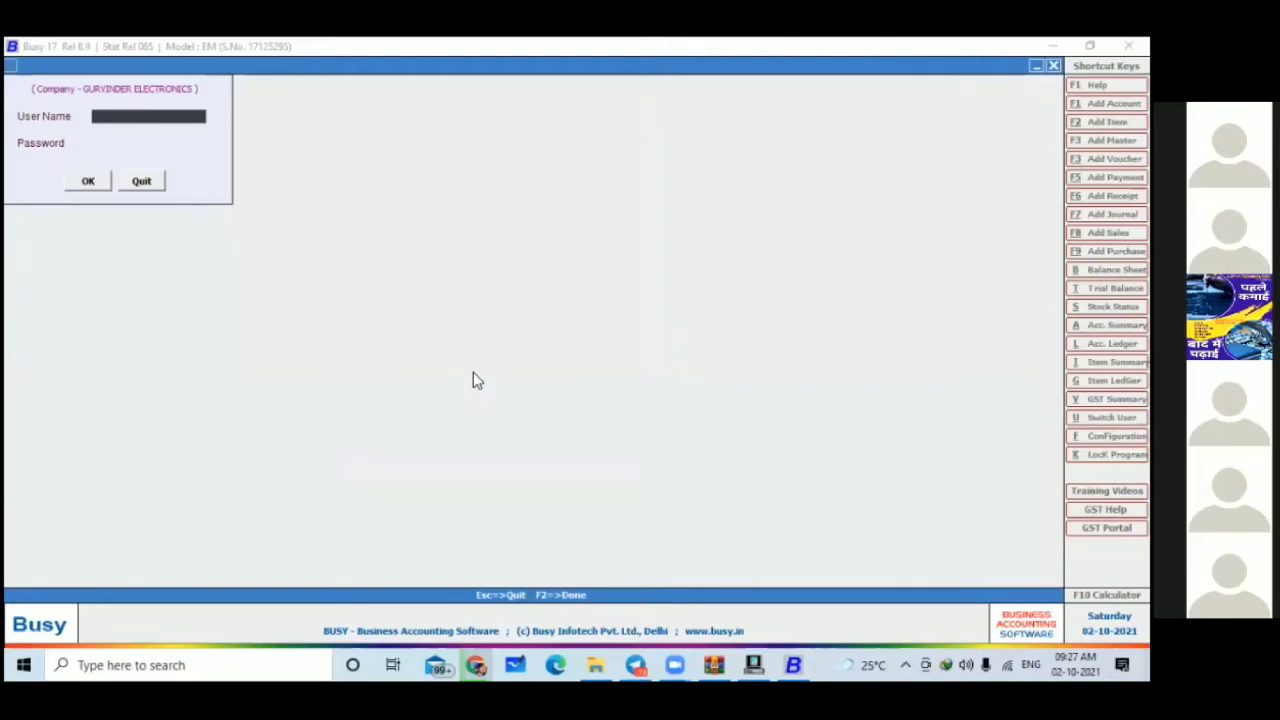
Step: Quit the company login, restart Busy 17 and acknowledge the security device message
key(Escape)
click(349, 447)
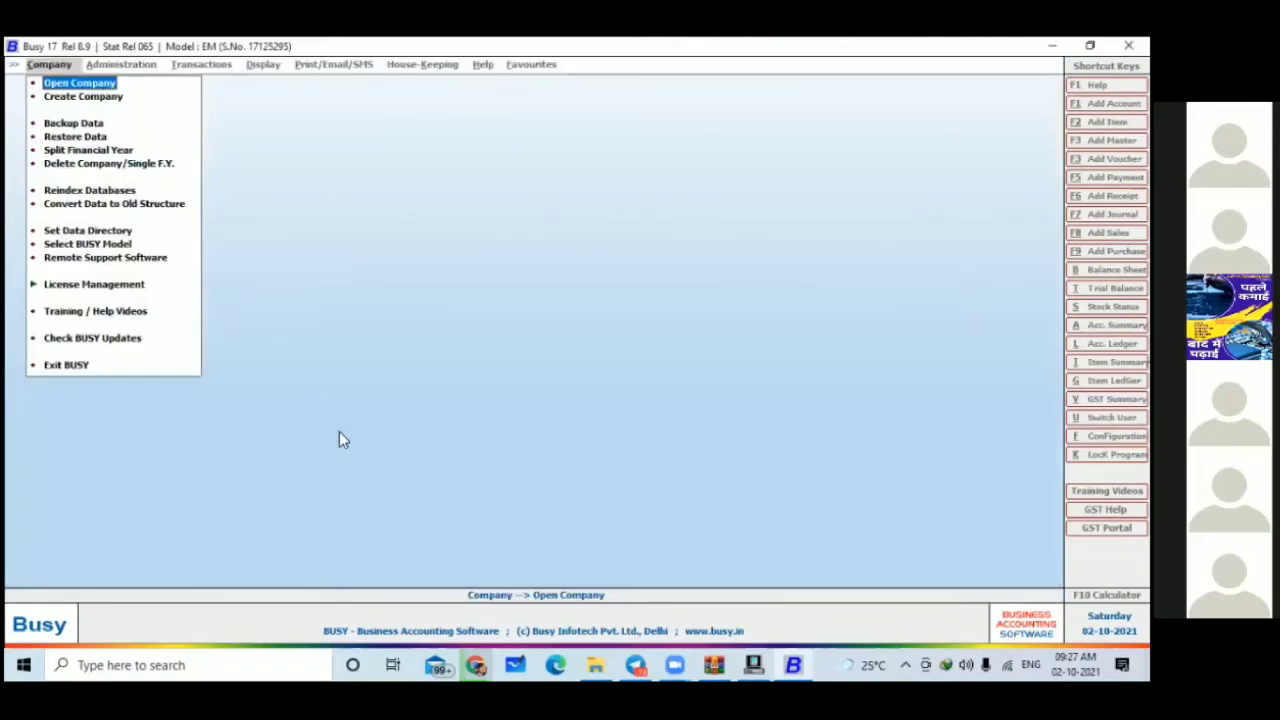
click(50, 366)
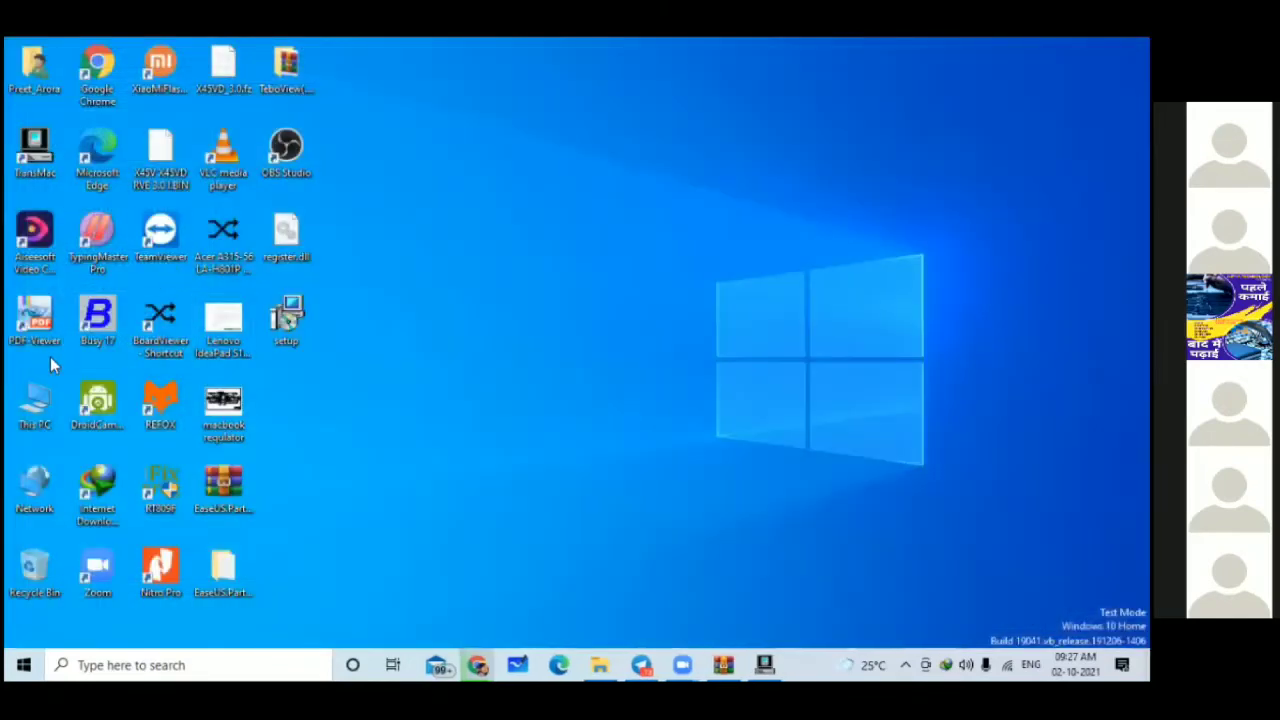
double_click(95, 318)
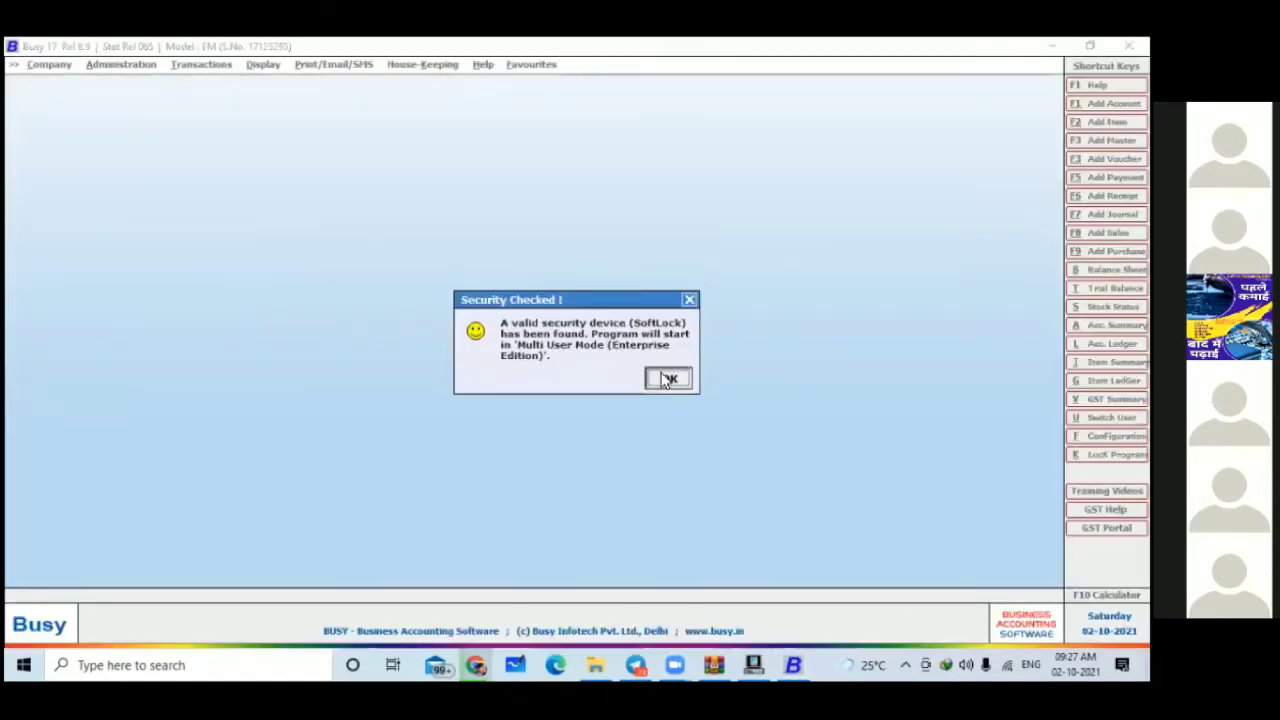
click(668, 377)
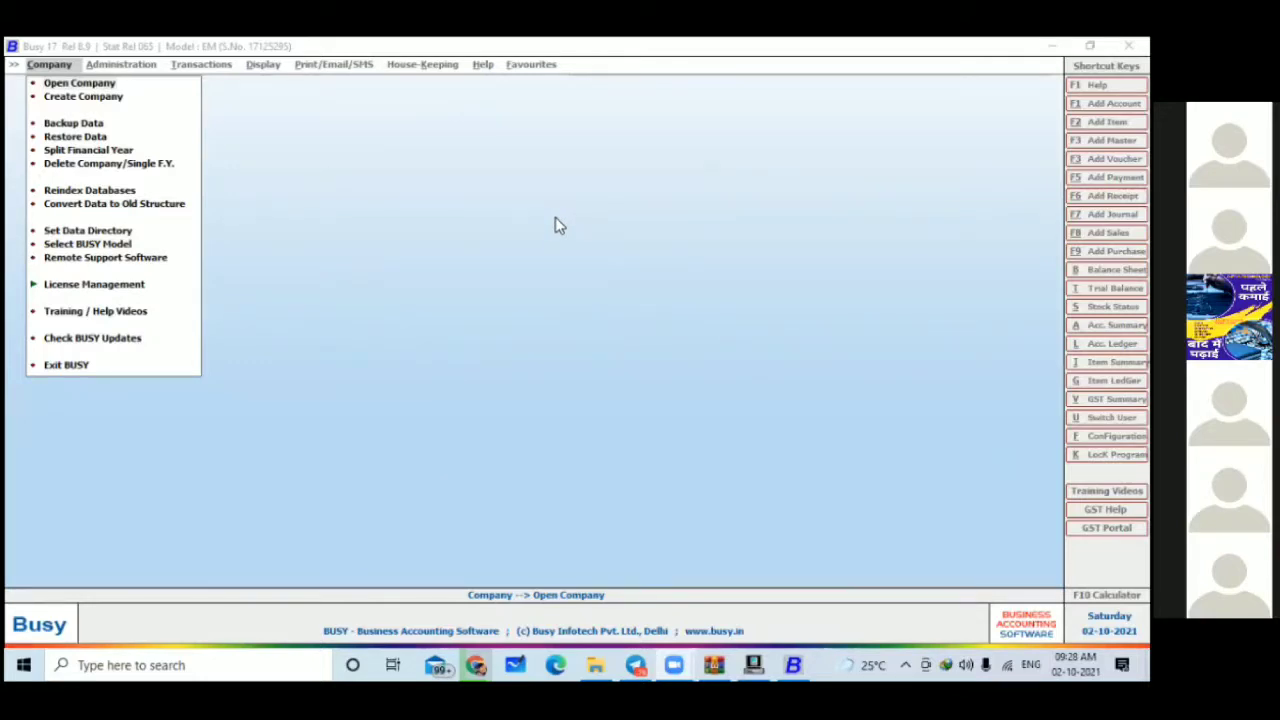
Step: Minimize Busy and open the Screenshots folder within Pictures from the user's profile folder on the desktop
click(1052, 46)
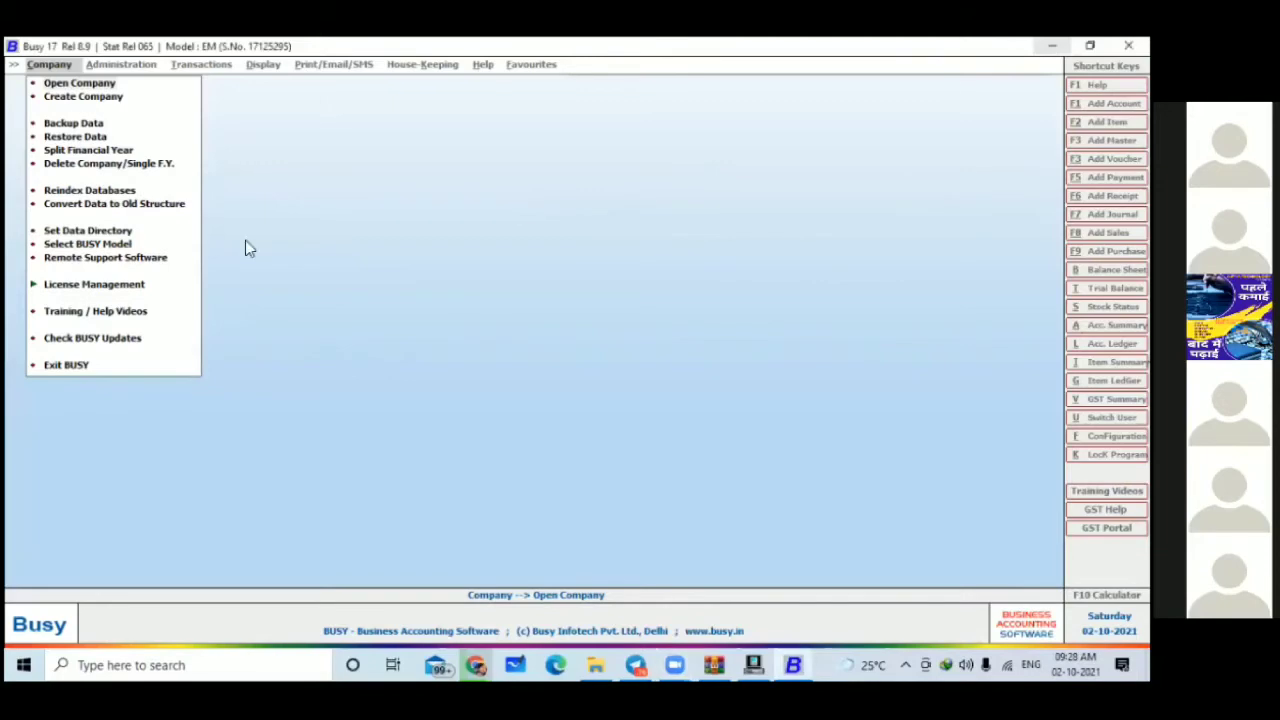
click(35, 64)
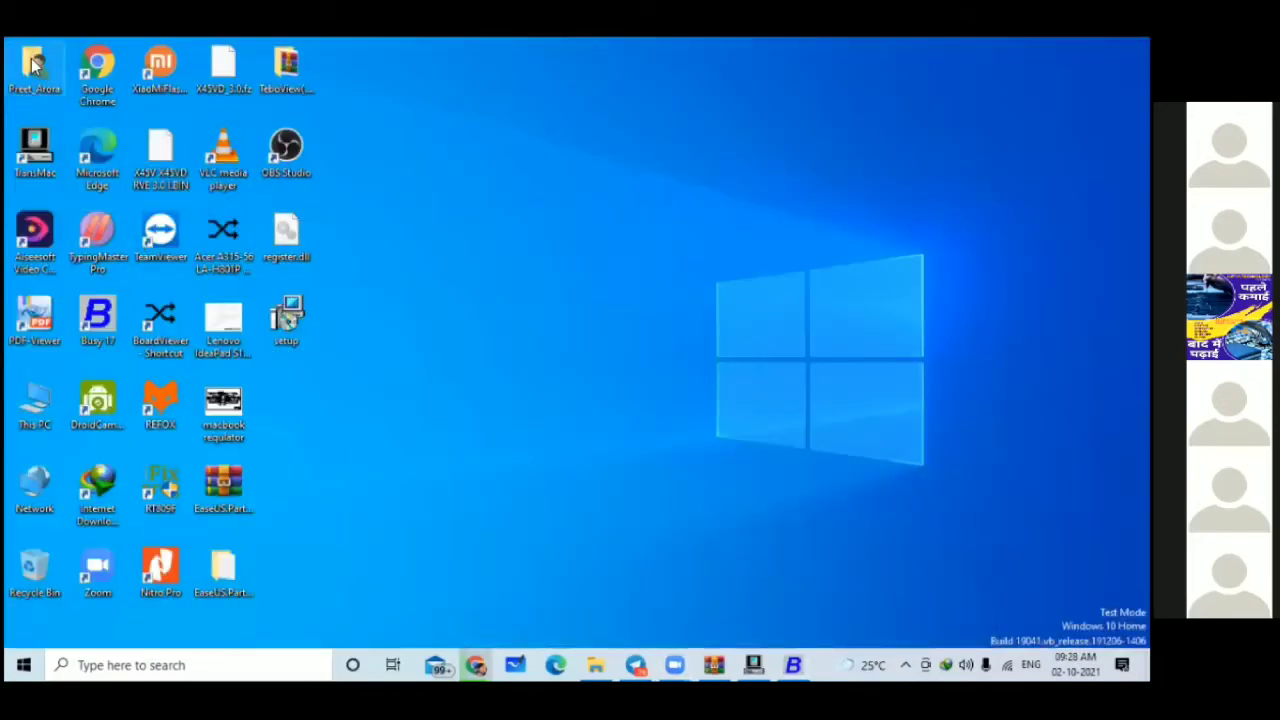
double_click(35, 64)
click(1114, 222)
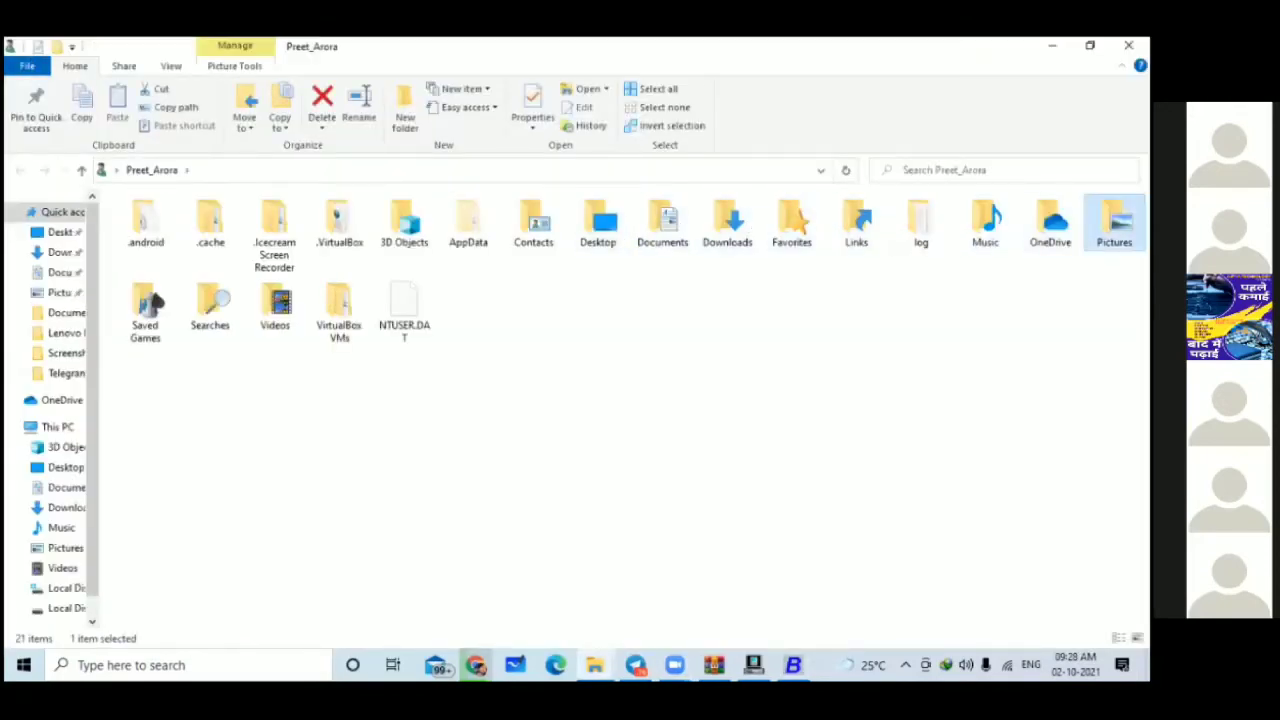
double_click(1114, 222)
click(310, 262)
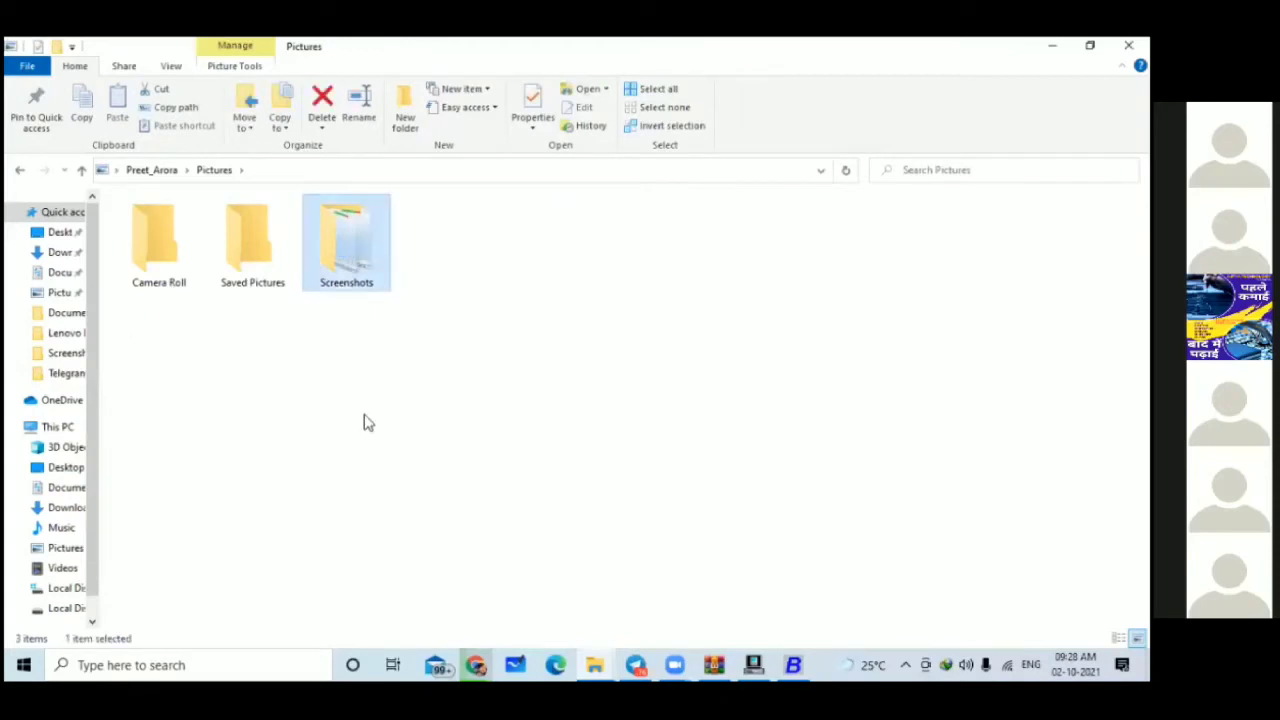
key(Return)
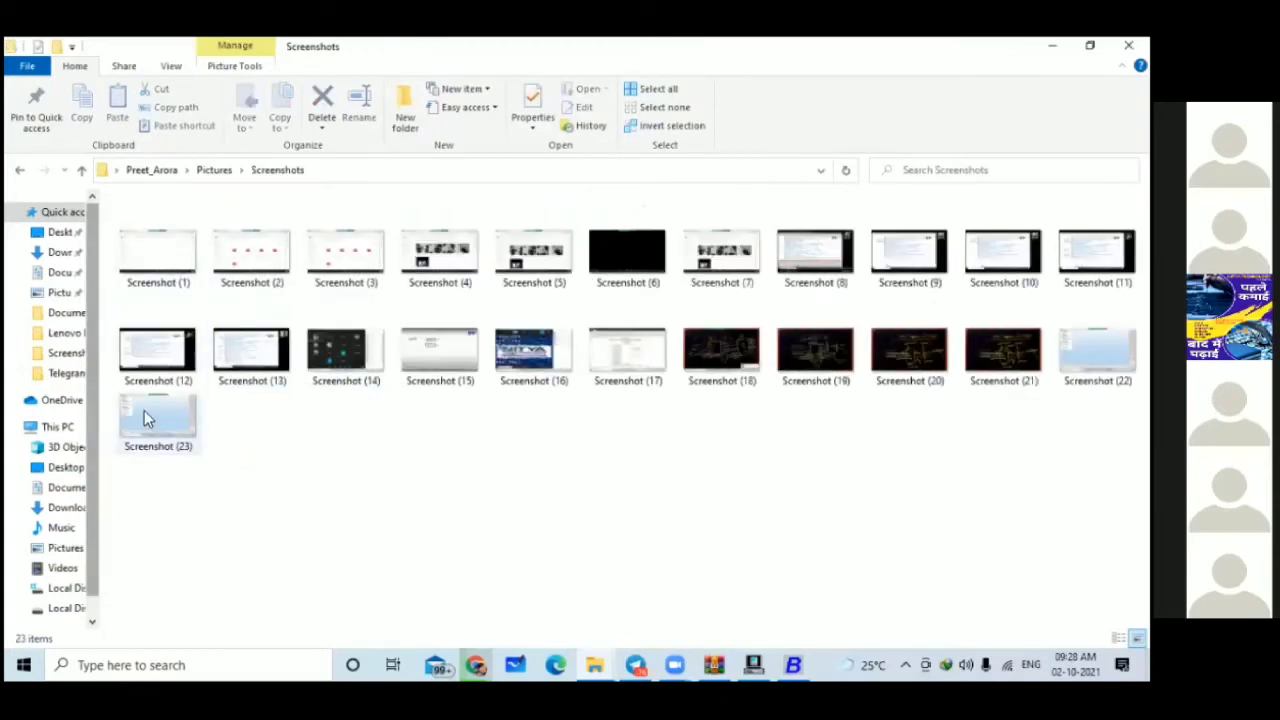
Step: View Screenshot (23) enlarged to examine Busy's Company commands and title bar, and close the image and its folder
double_click(144, 410)
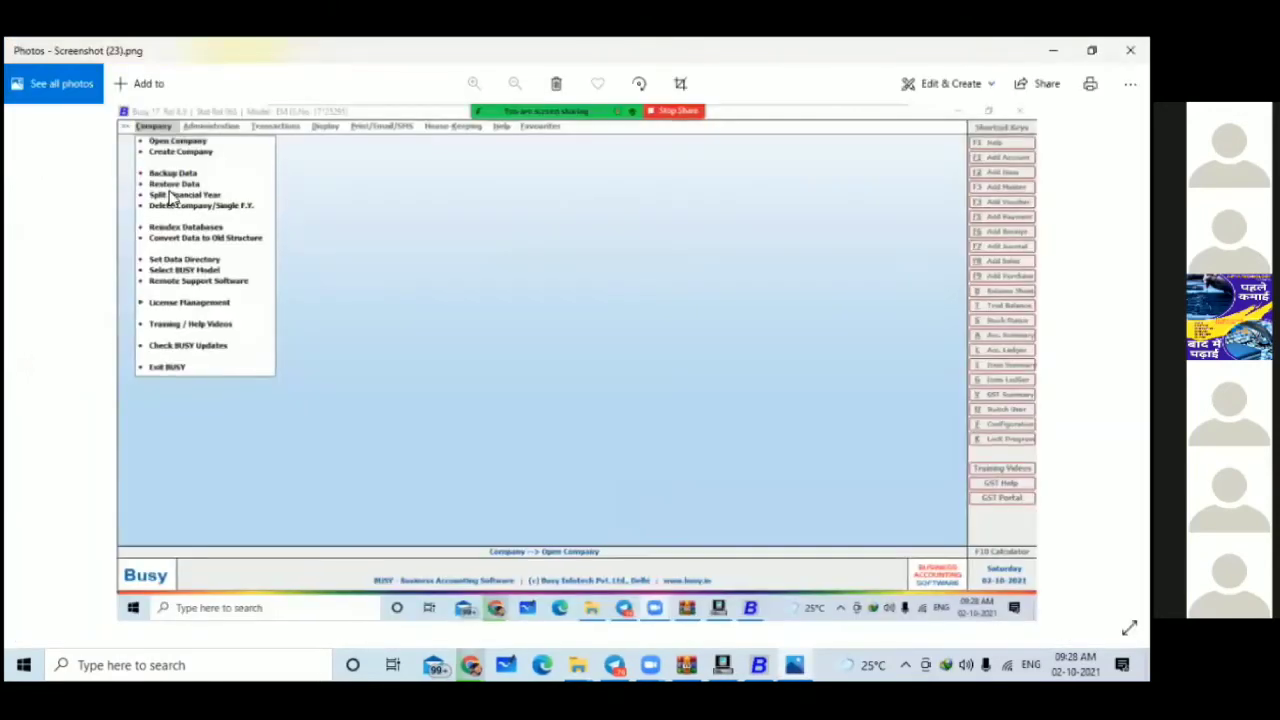
scroll(170, 198, up, 3)
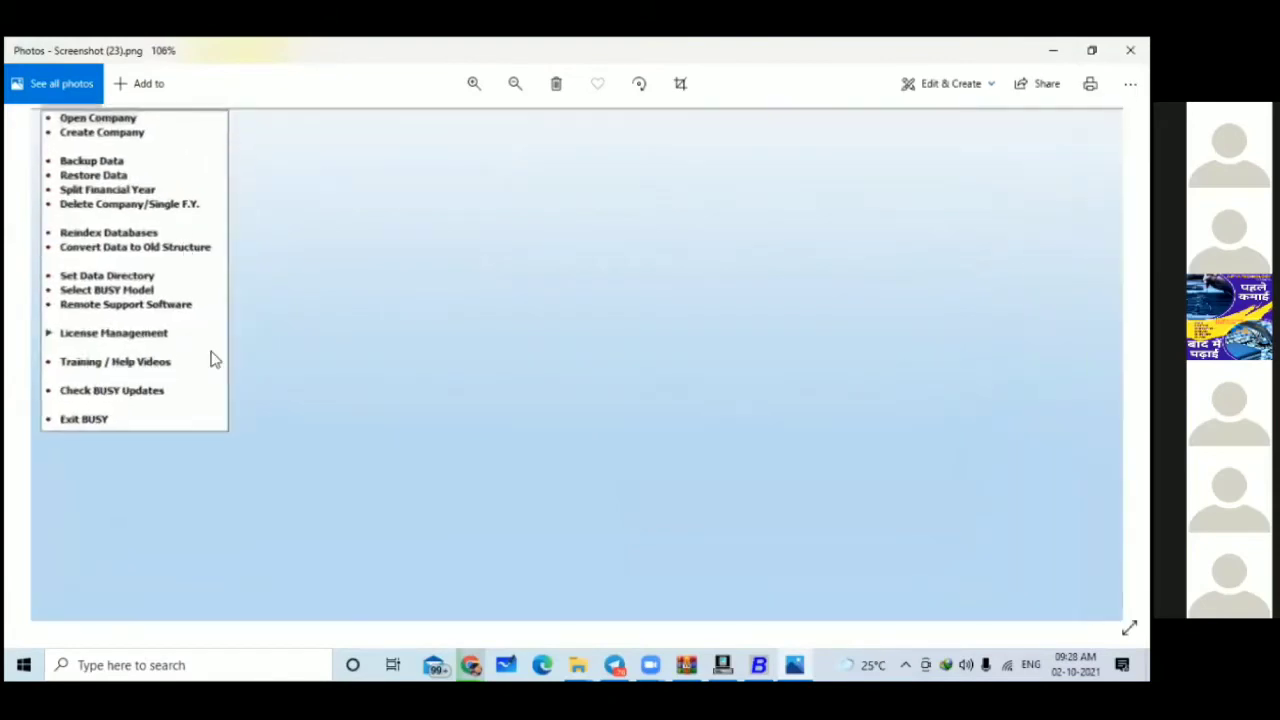
drag(64, 140, 102, 286)
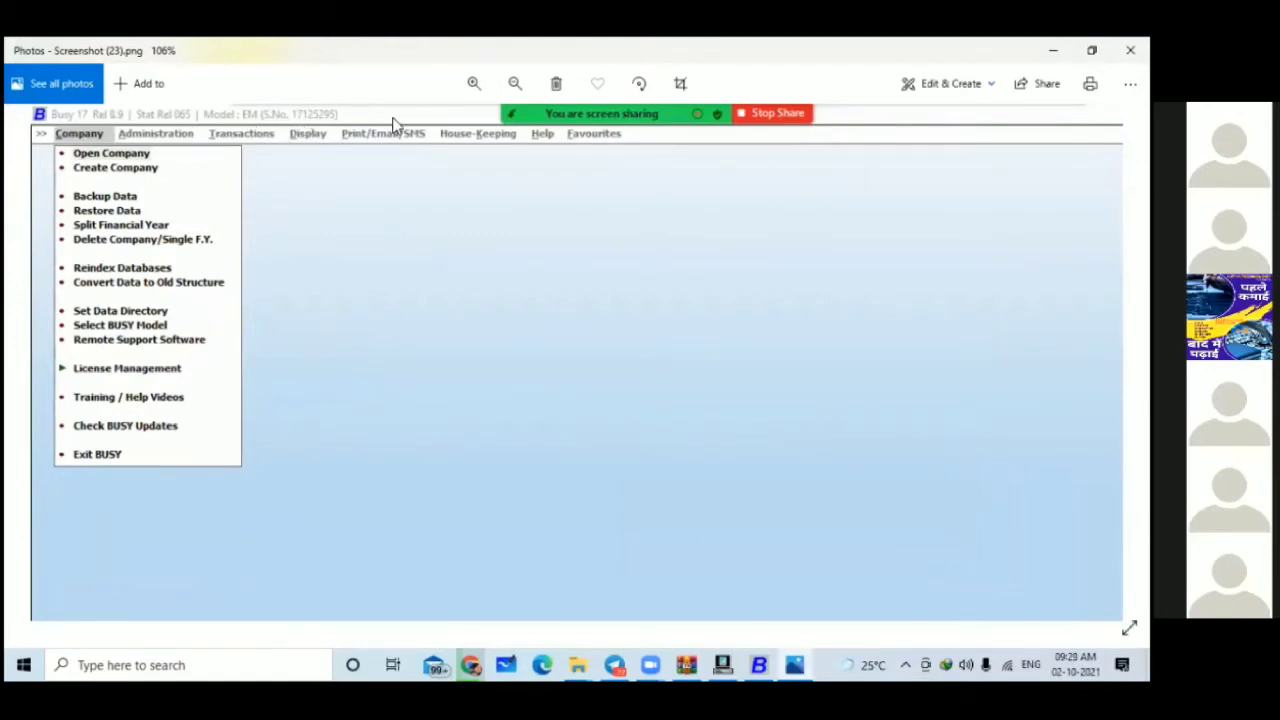
drag(394, 123, 392, 178)
drag(326, 120, 195, 120)
click(1130, 49)
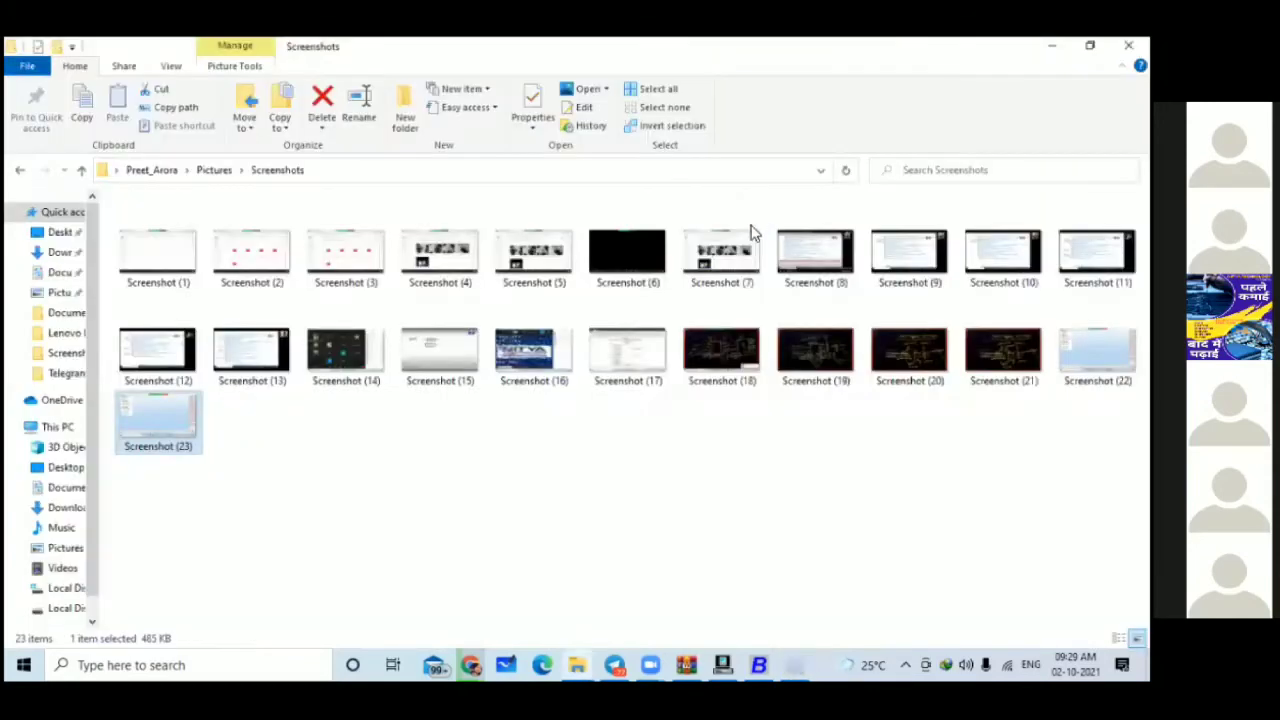
click(1128, 46)
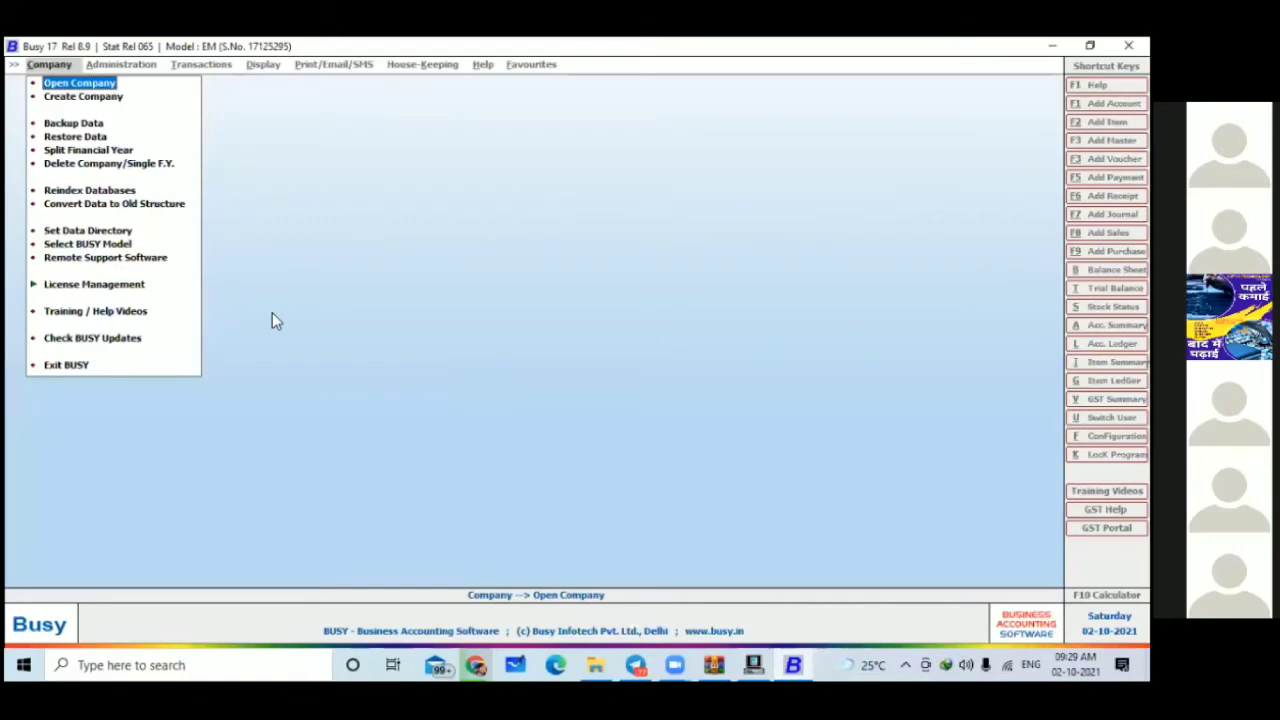
Step: Open Busy's Set Data Directory settings
key(Down)
key(Down)
key(Down)
key(Down)
key(Down)
key(Down)
key(Down)
key(Down)
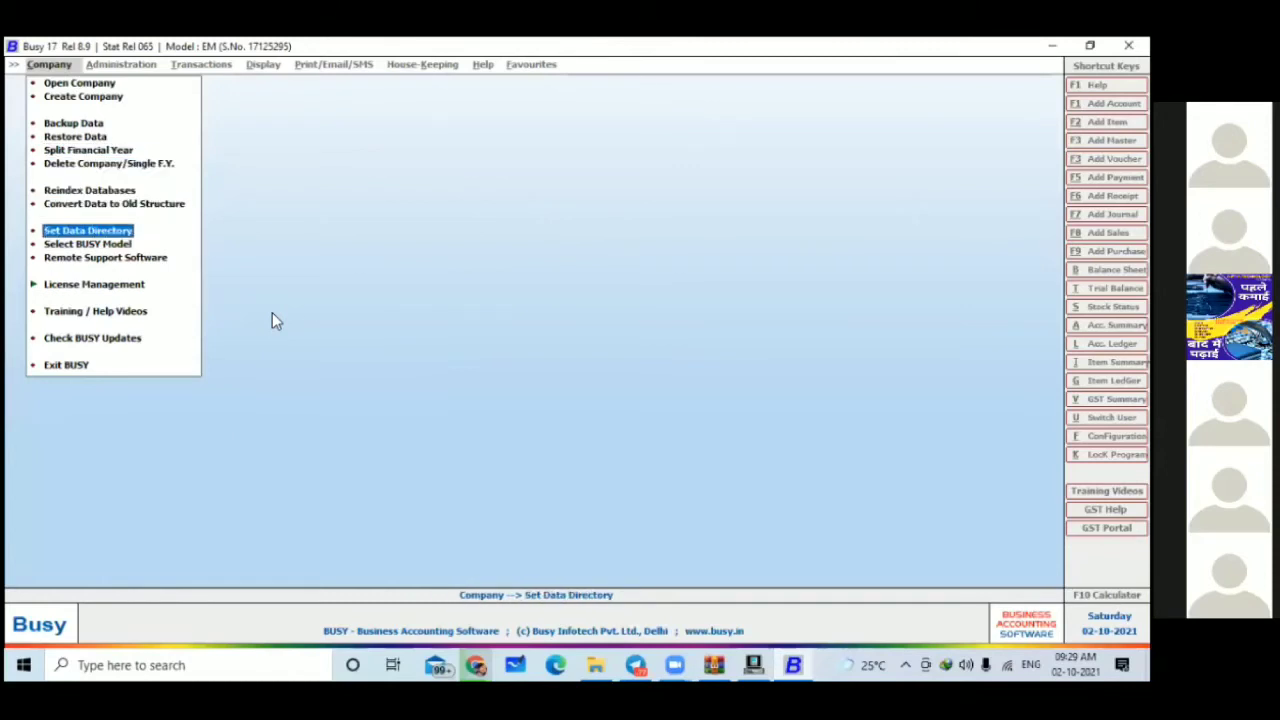
key(Up)
key(Down)
key(Up)
key(Down)
key(Return)
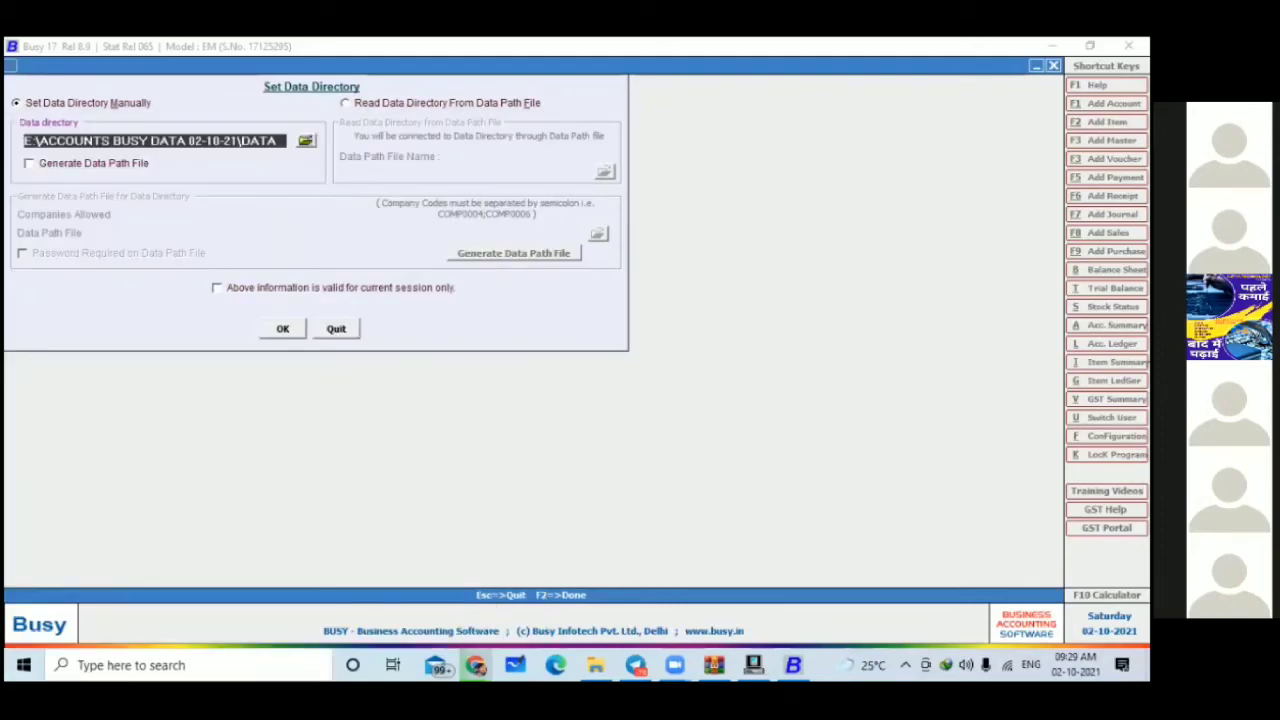
Step: Open This PC in a maximized Explorer window and go to the Screenshots folder within Pictures
key(super+d)
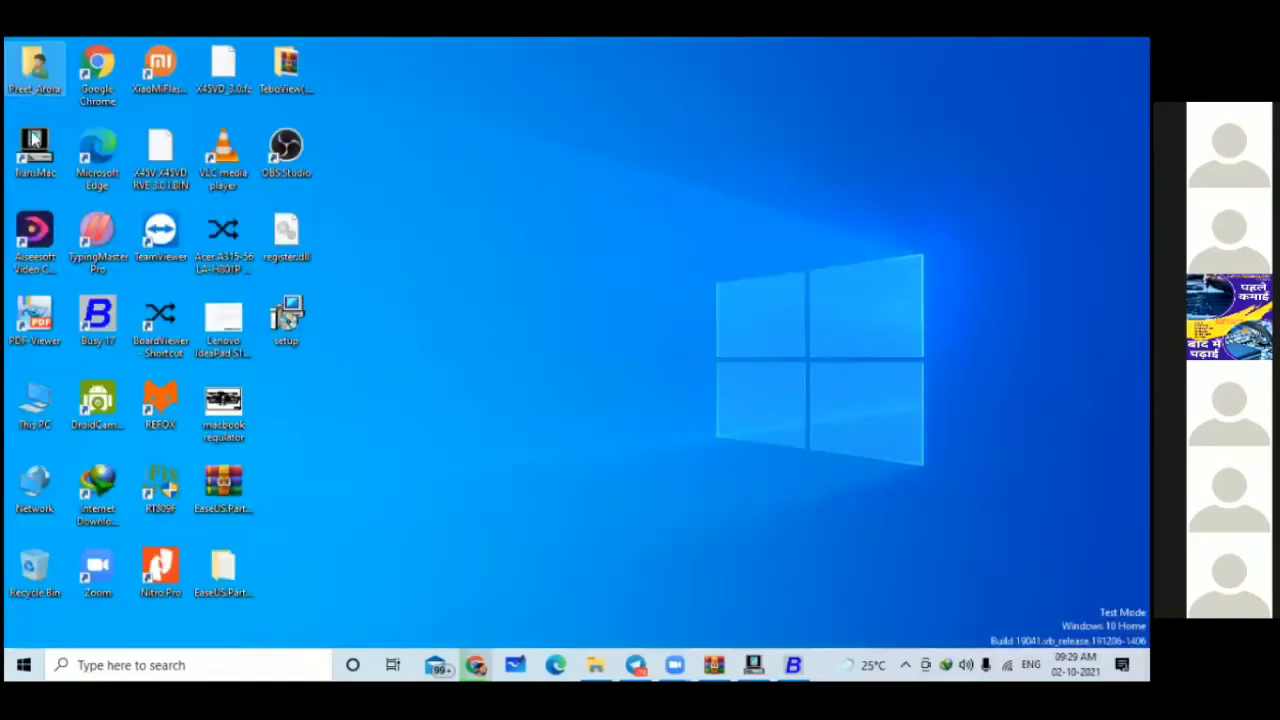
double_click(34, 405)
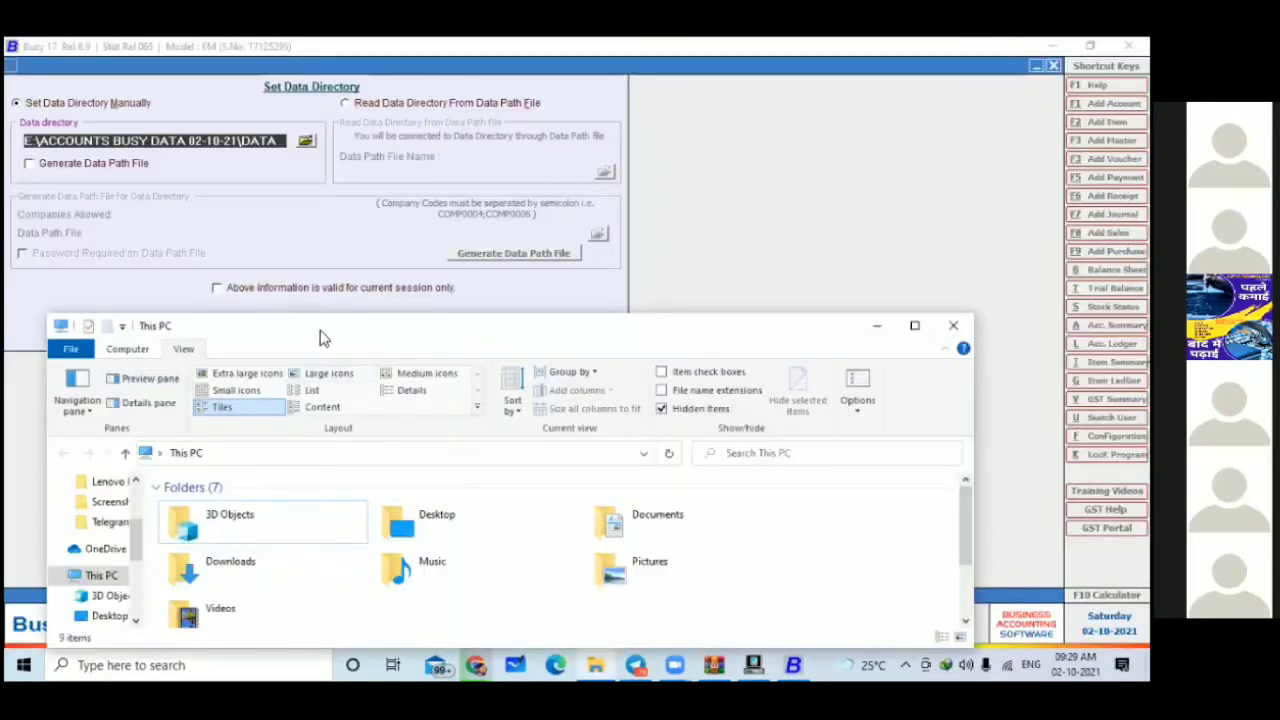
double_click(322, 338)
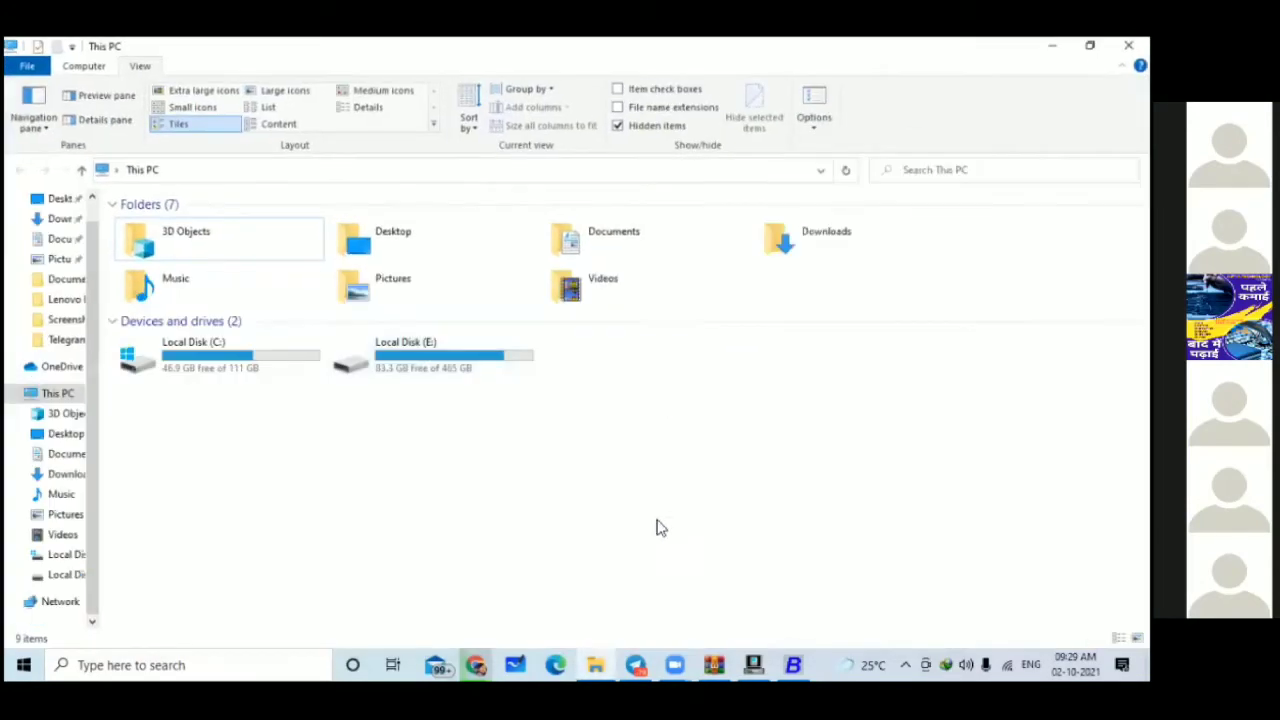
double_click(411, 300)
click(165, 240)
key(Delete)
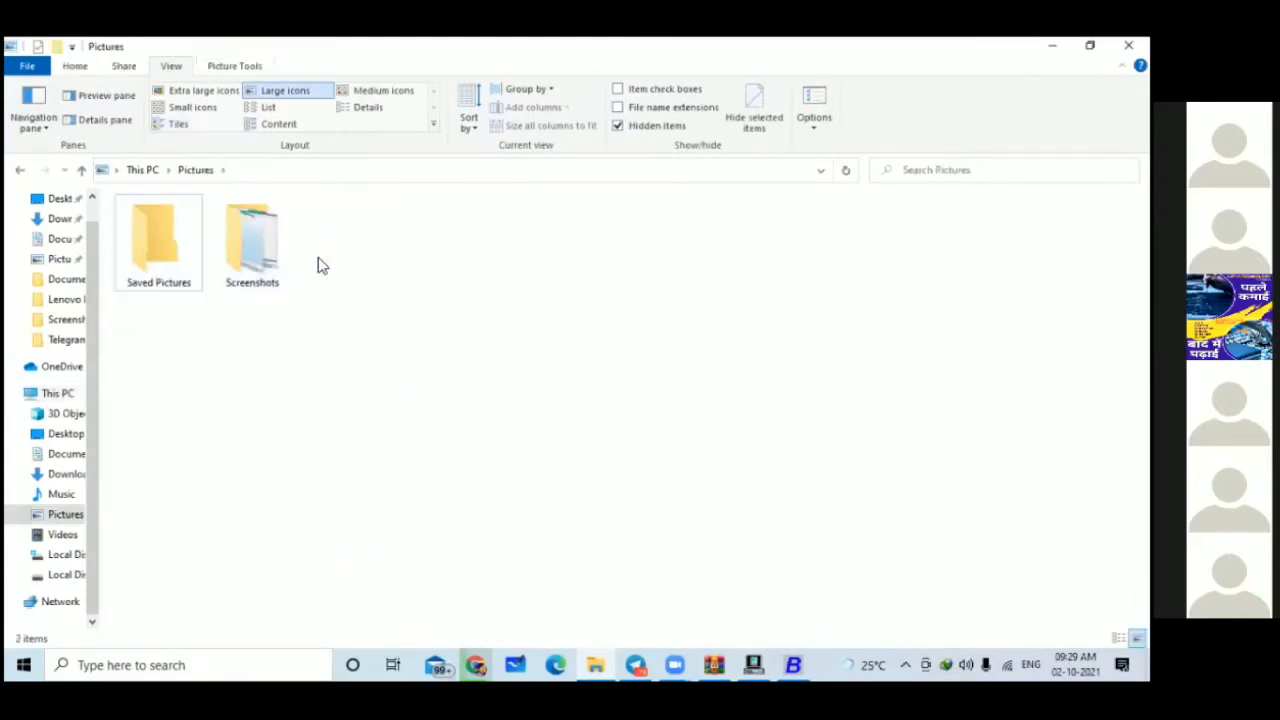
double_click(280, 262)
Step: Copy the image Screenshot (24), which captures the Set Data Directory settings
click(1097, 288)
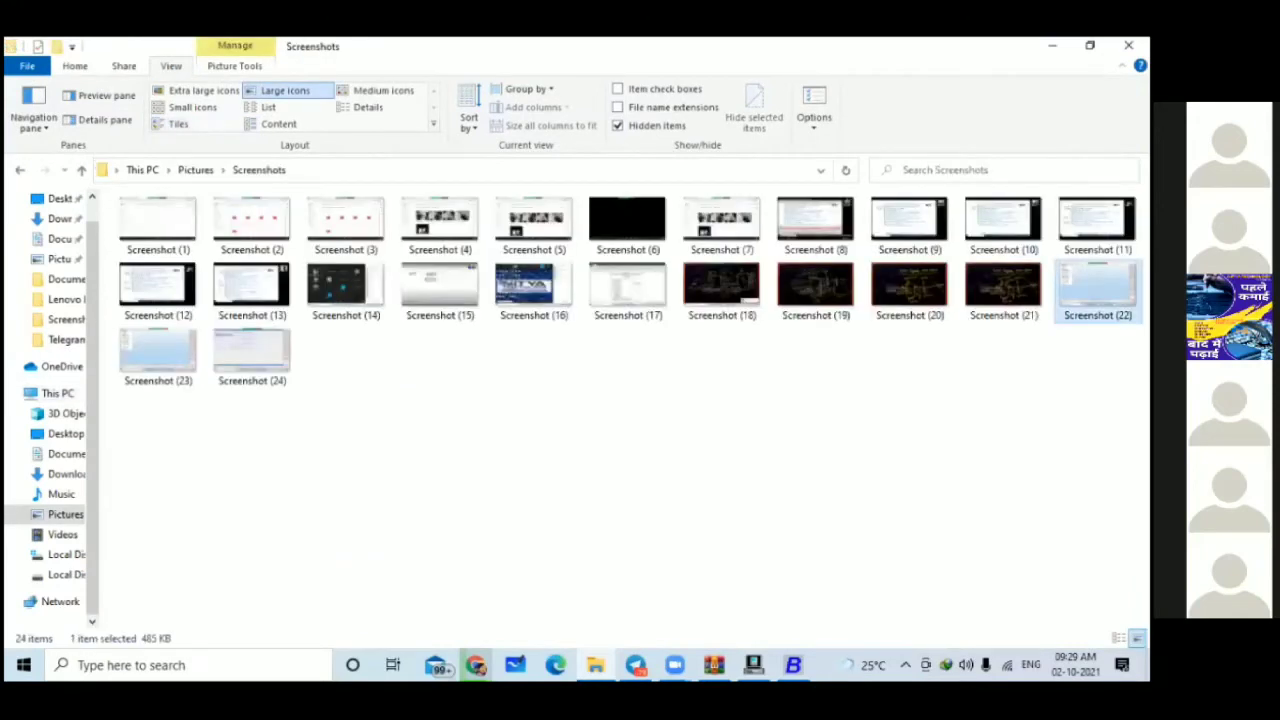
click(249, 355)
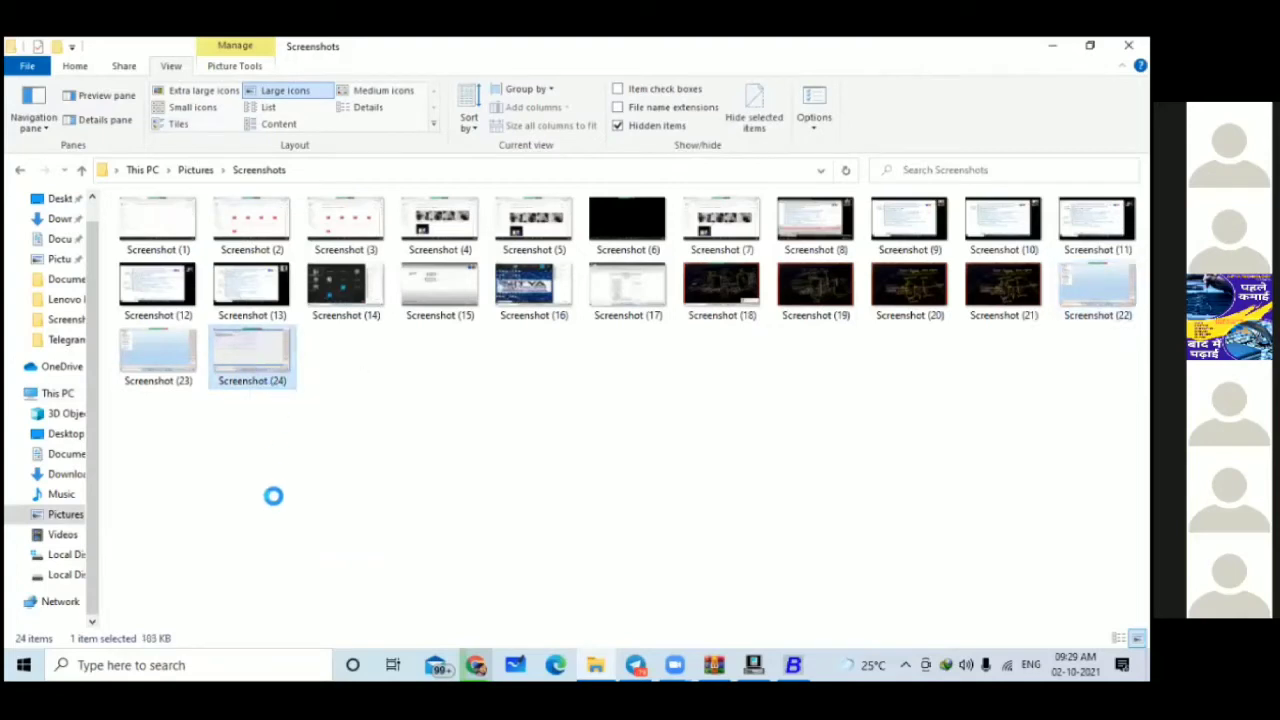
key(shift+F10)
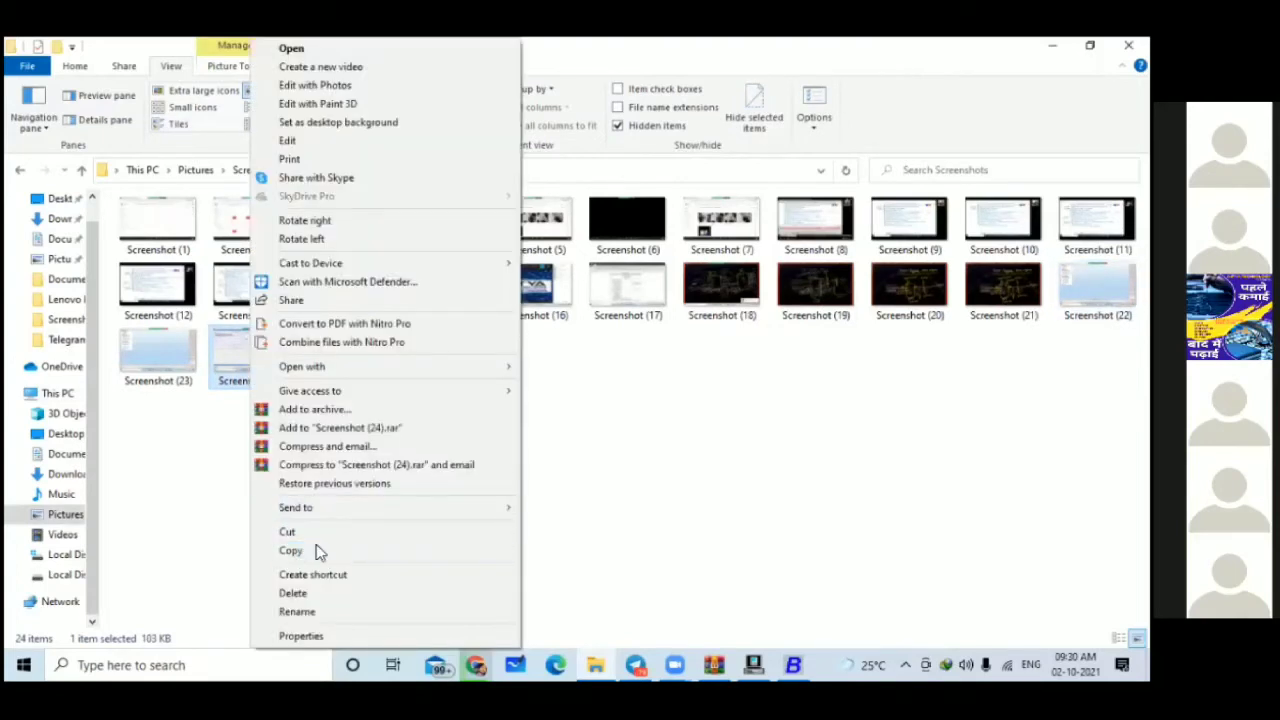
click(311, 551)
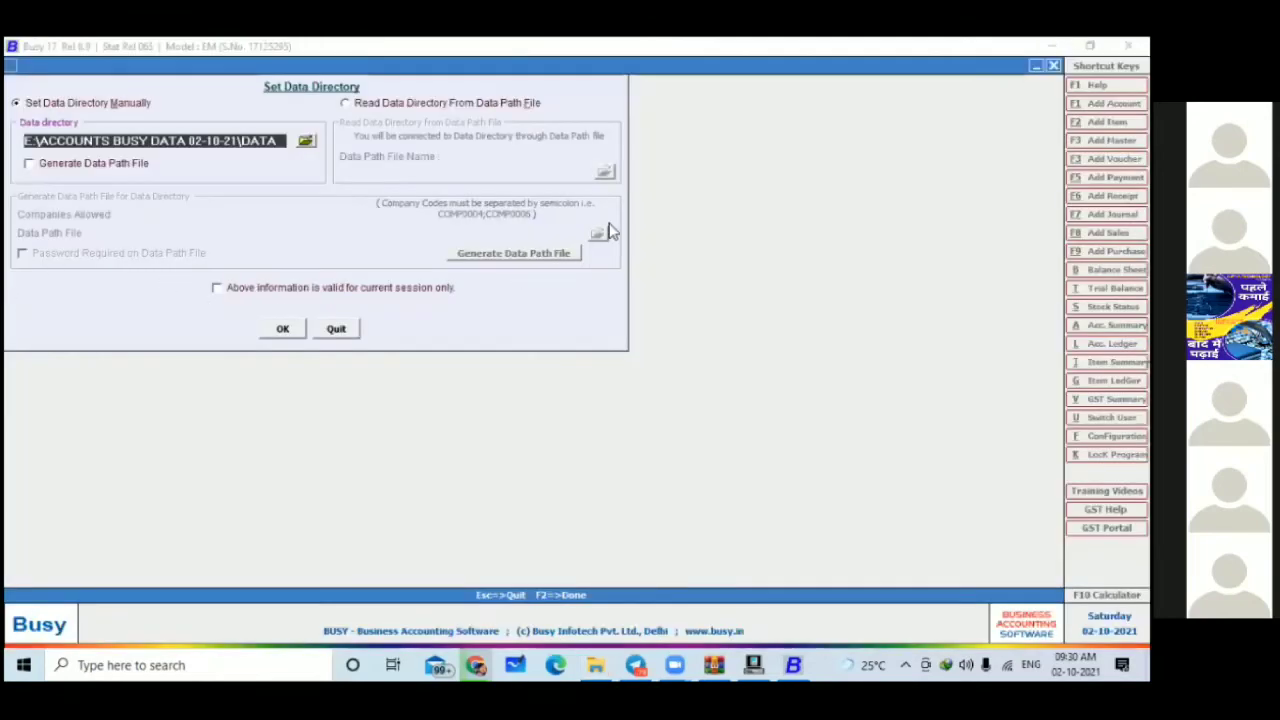
Step: Quit the Set Data Directory settings without changes and exit Busy
click(337, 329)
click(66, 365)
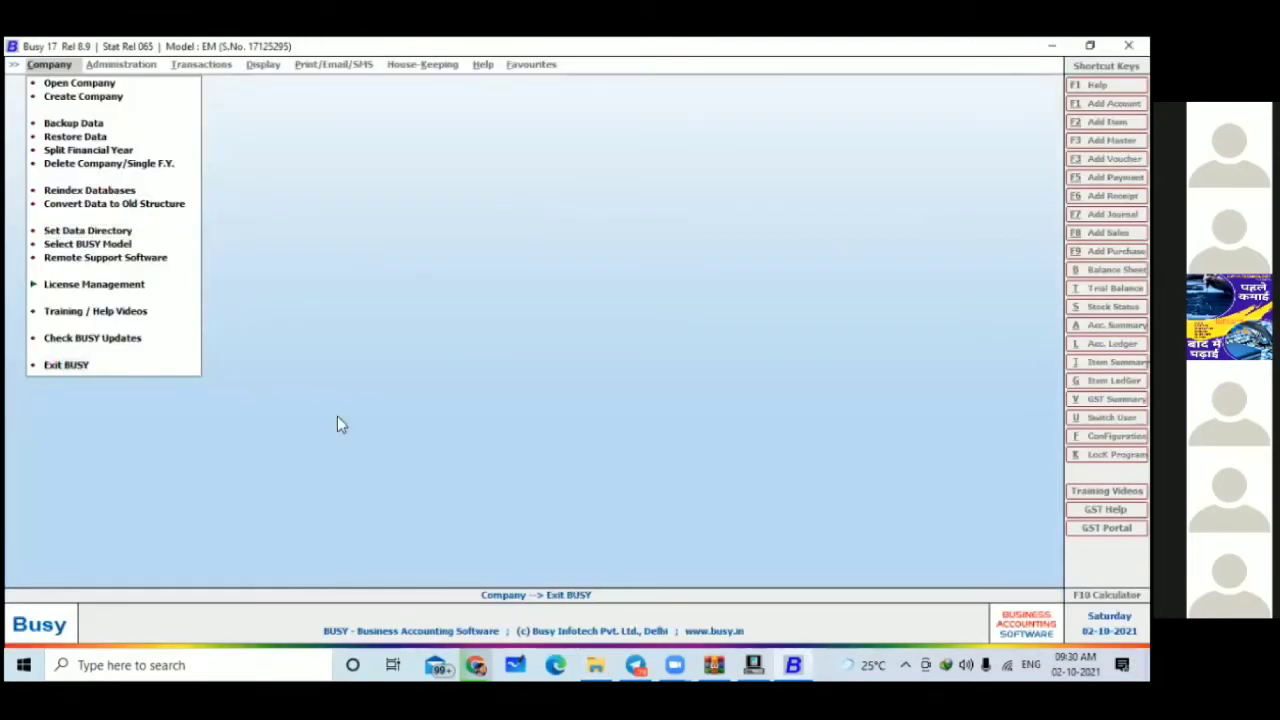
Step: Paste Screenshot (24) into the ACCOUNTS BUSY DATA 02-10-21 folder on drive E:, beside the DATA folder
double_click(22, 418)
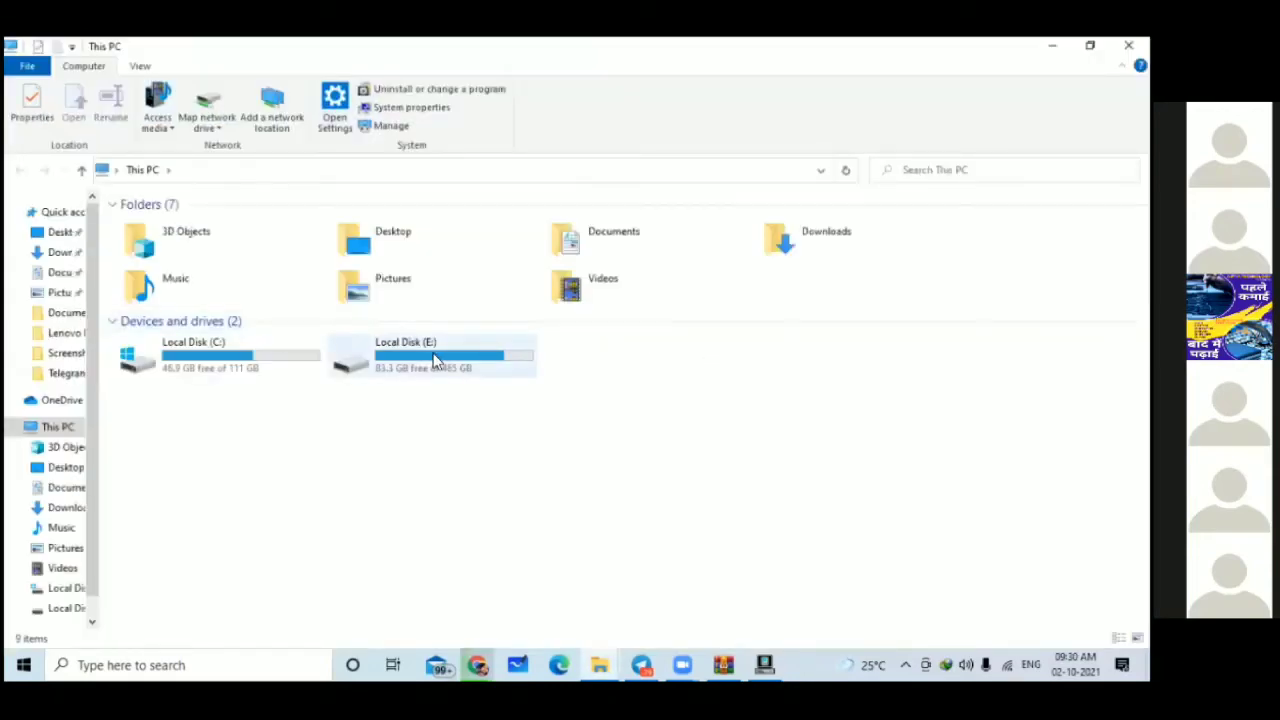
double_click(435, 360)
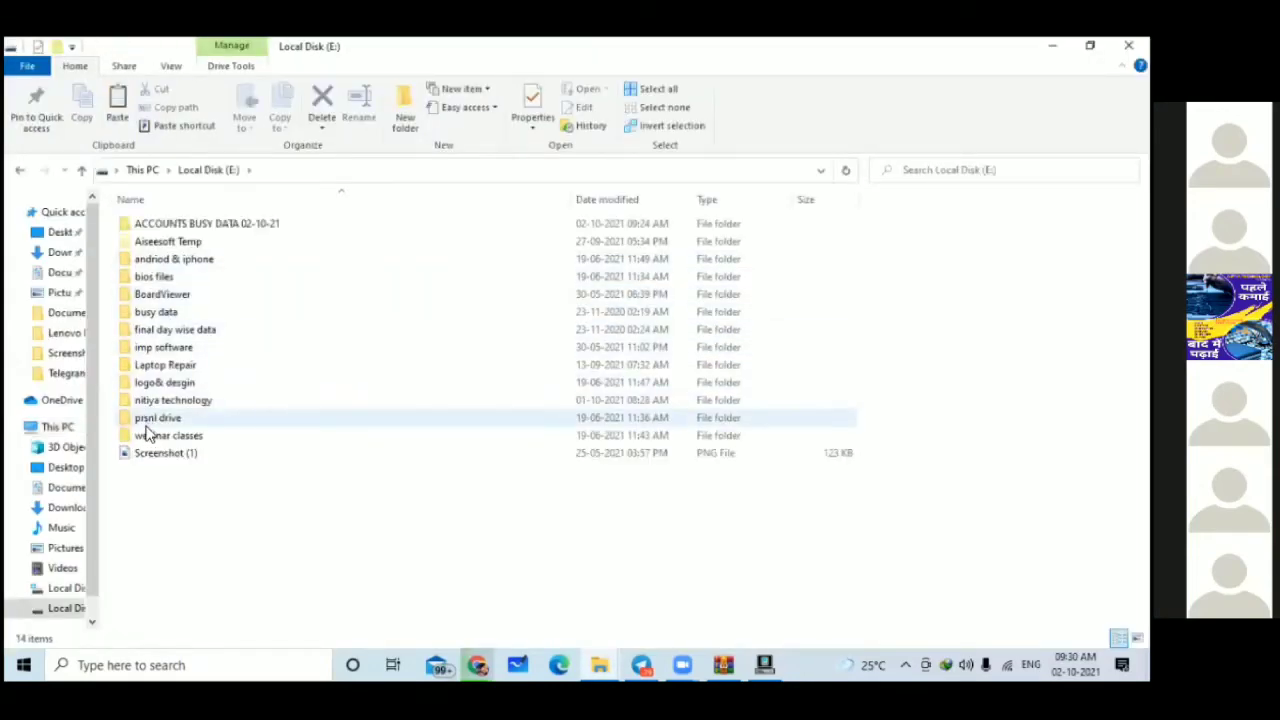
double_click(196, 223)
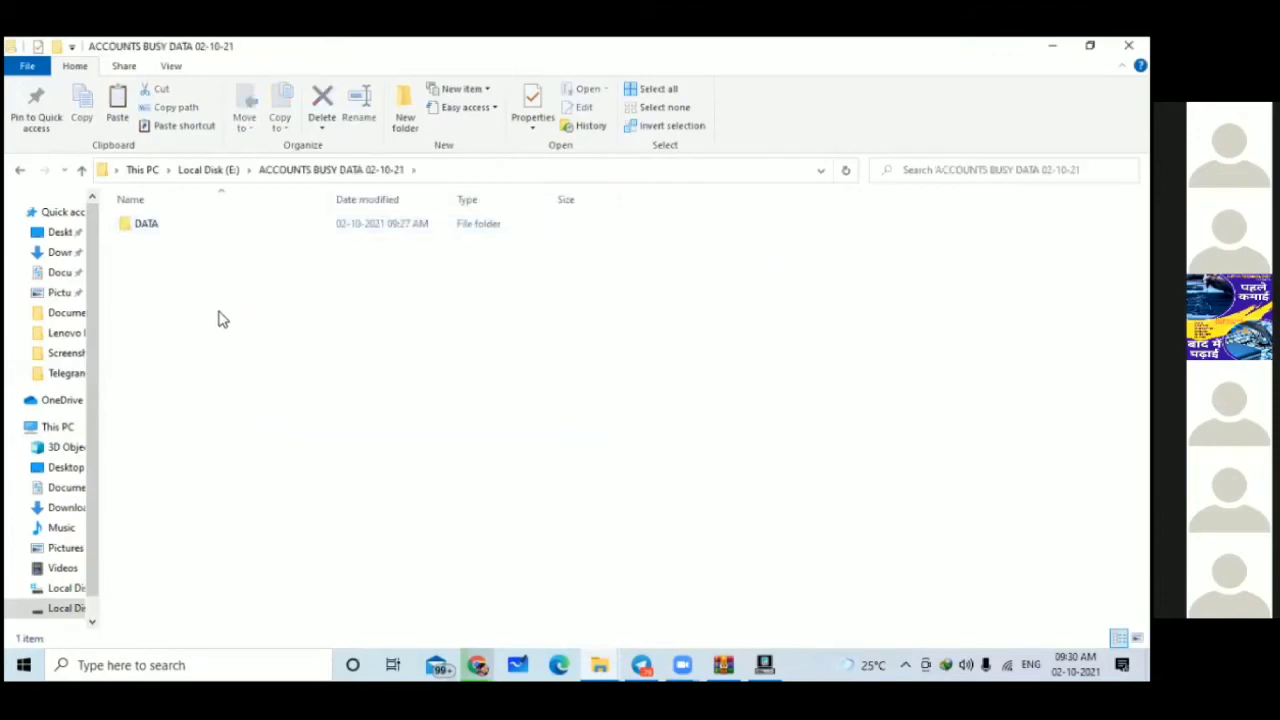
right_click(214, 289)
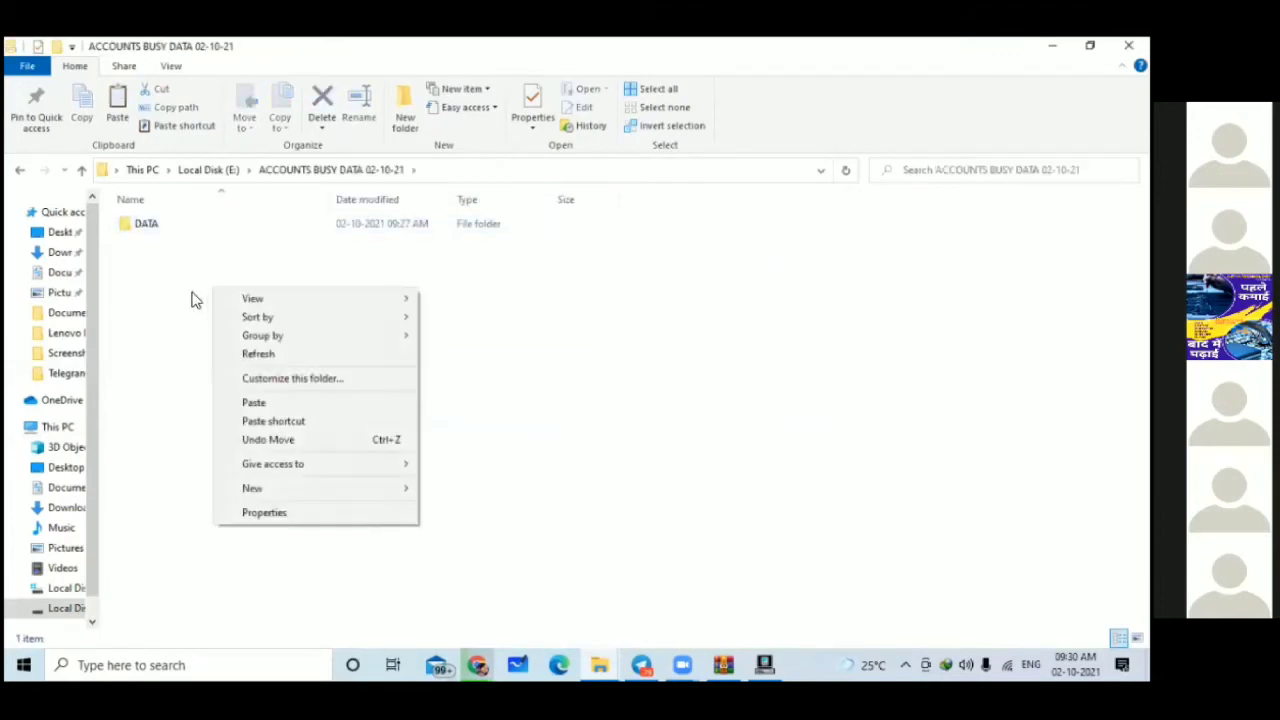
click(268, 403)
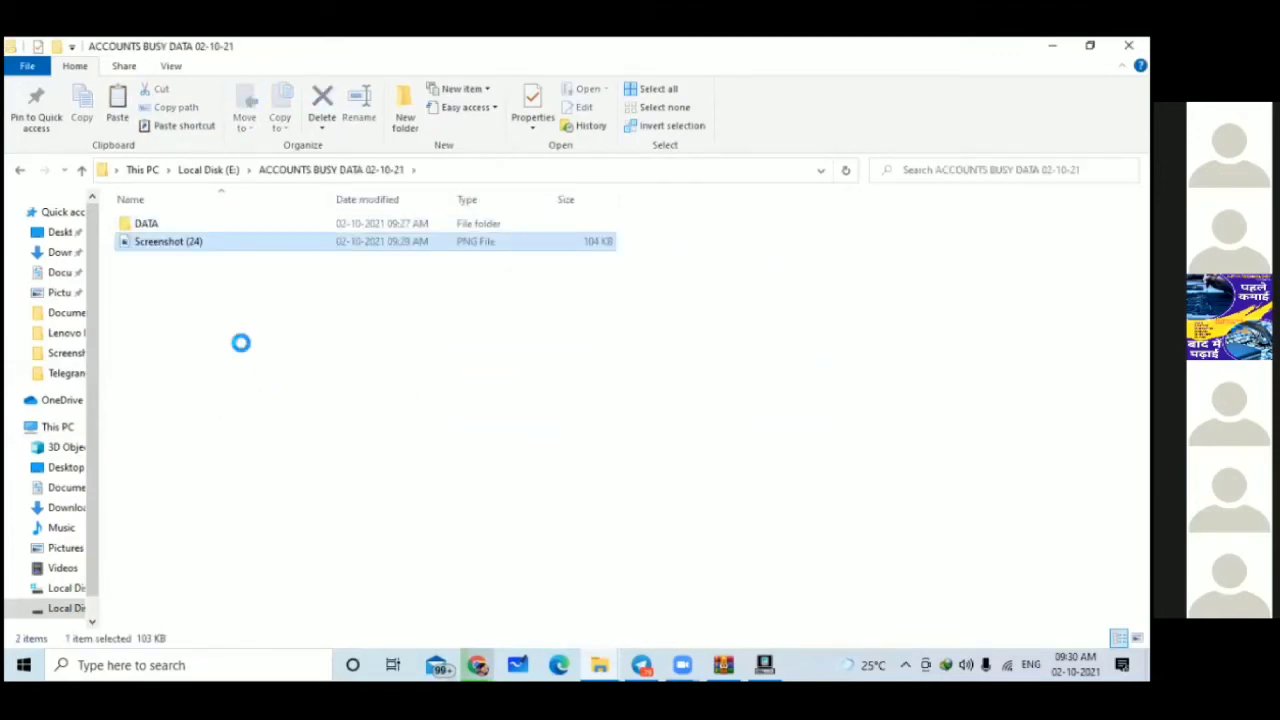
Step: Show the backup folder's contents as large icons, view the pasted Screenshot (24), and close the image and folder
right_click(232, 326)
click(270, 387)
scroll(210, 268, up, 2)
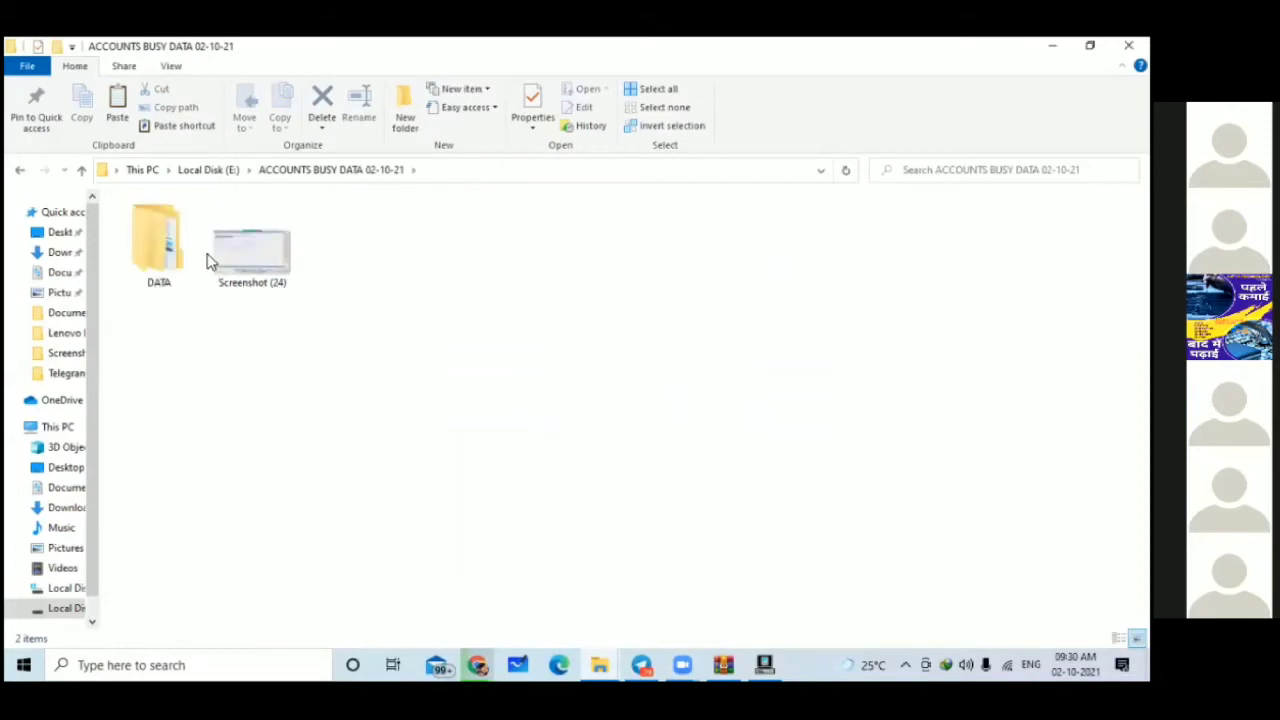
double_click(258, 268)
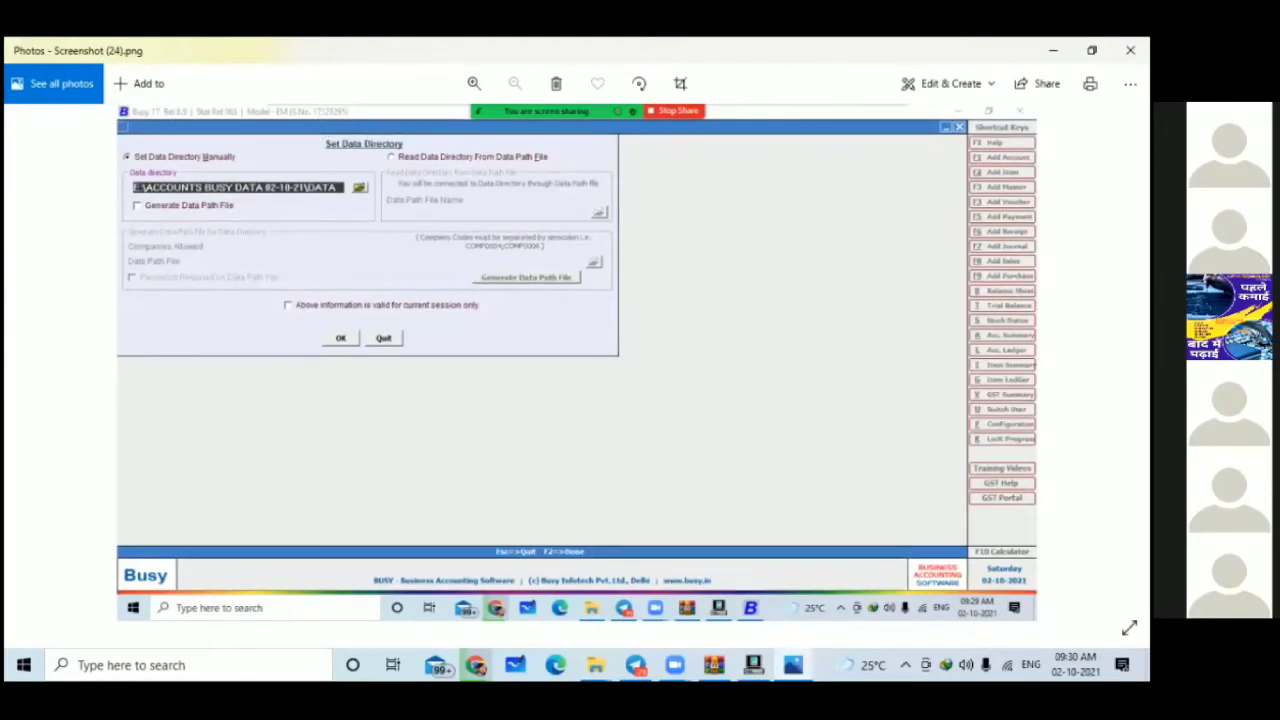
click(1130, 50)
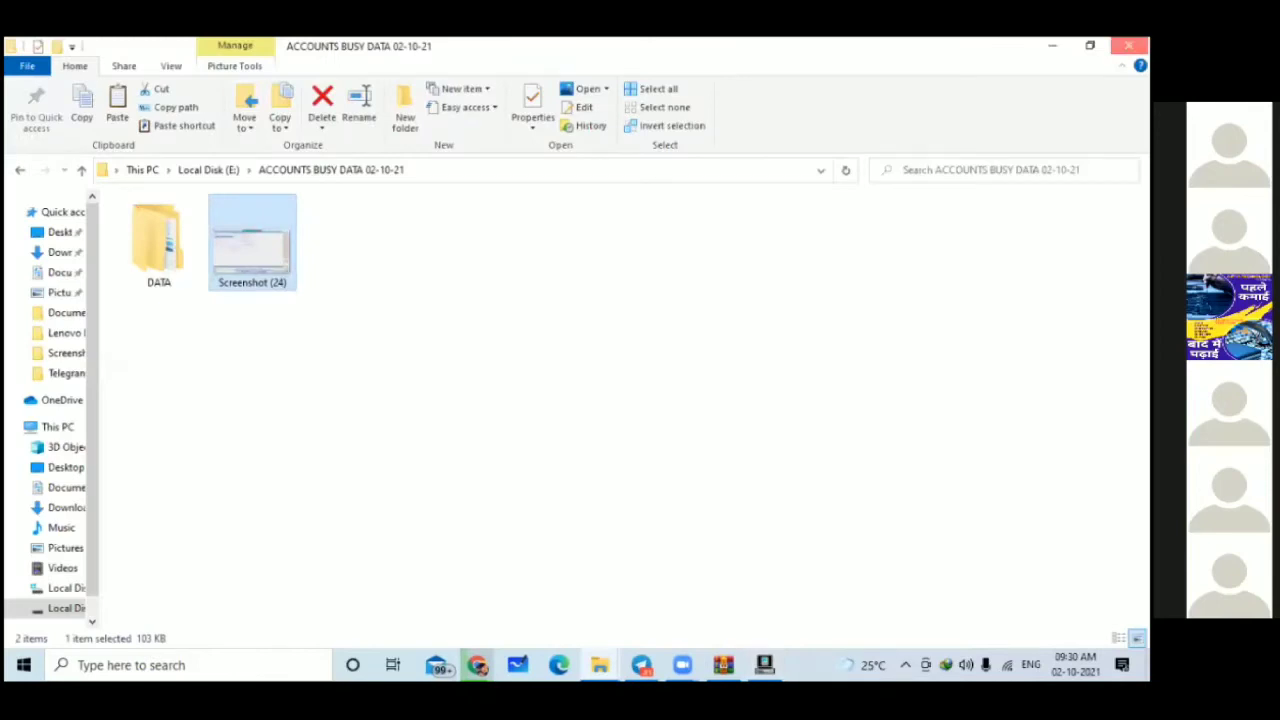
click(1128, 46)
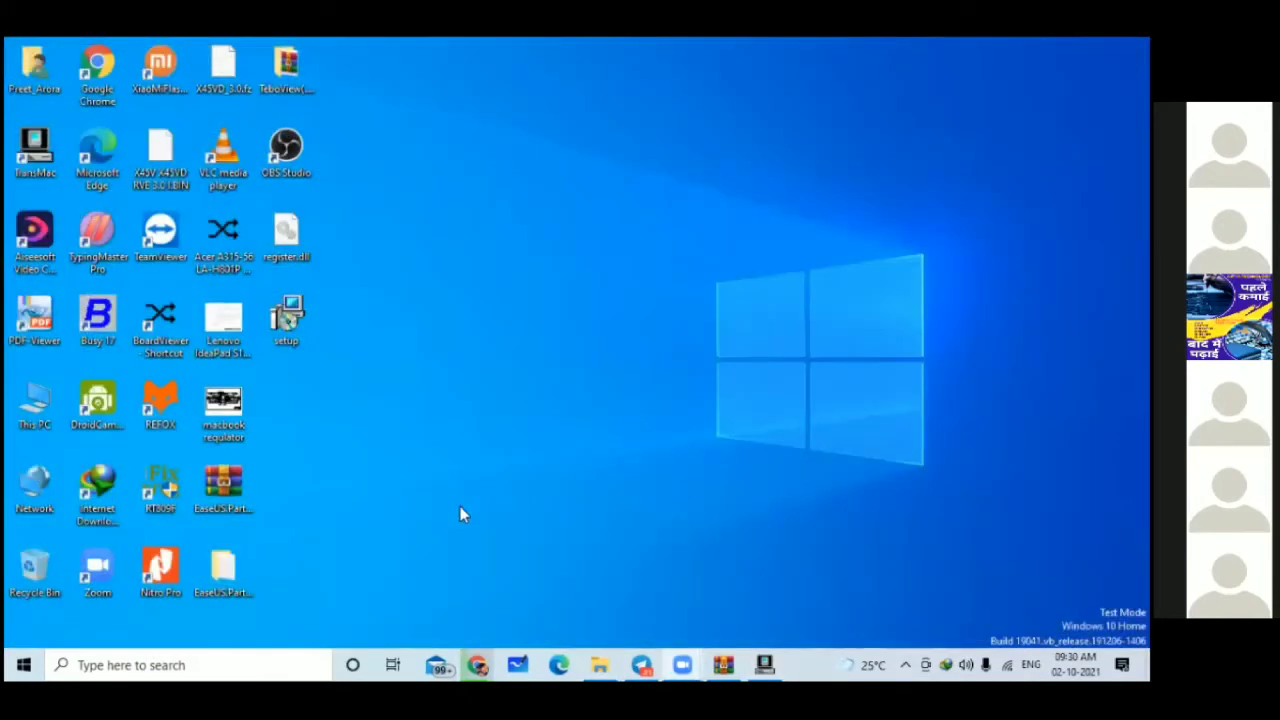
click(478, 662)
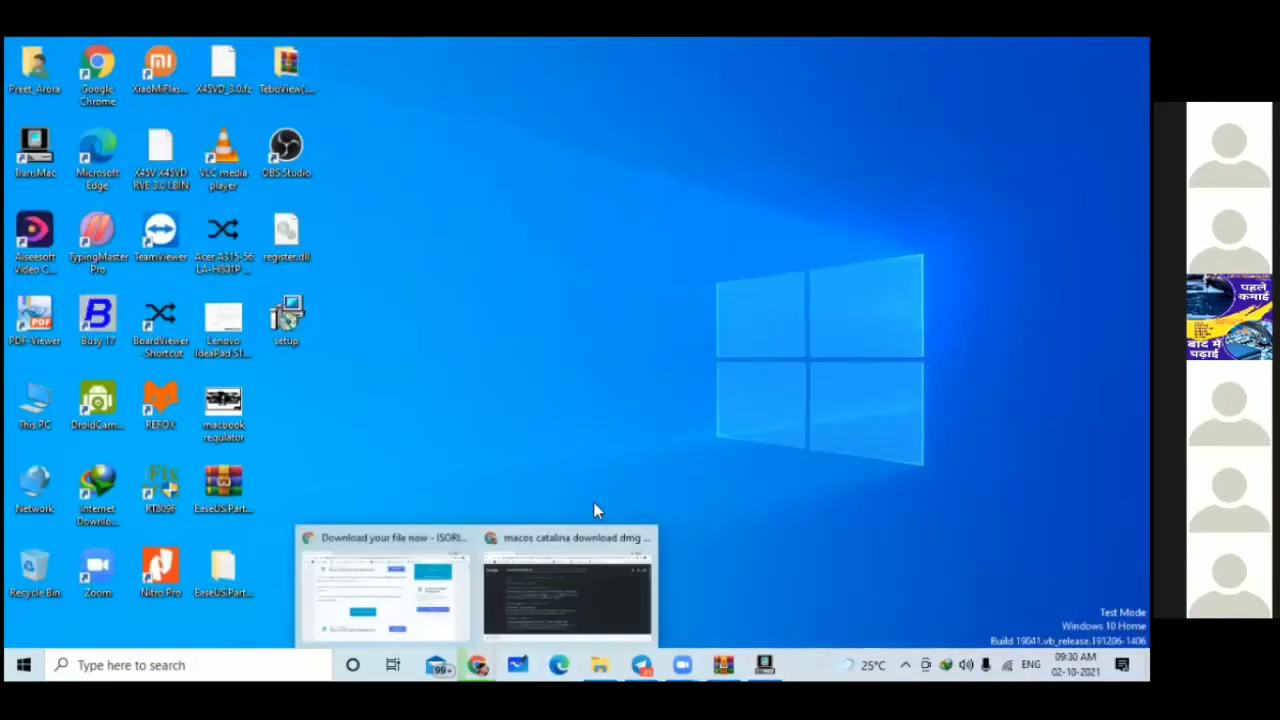
Step: Switch to the Google Chrome window that shows the "macos catalina download dmg" search results
click(382, 582)
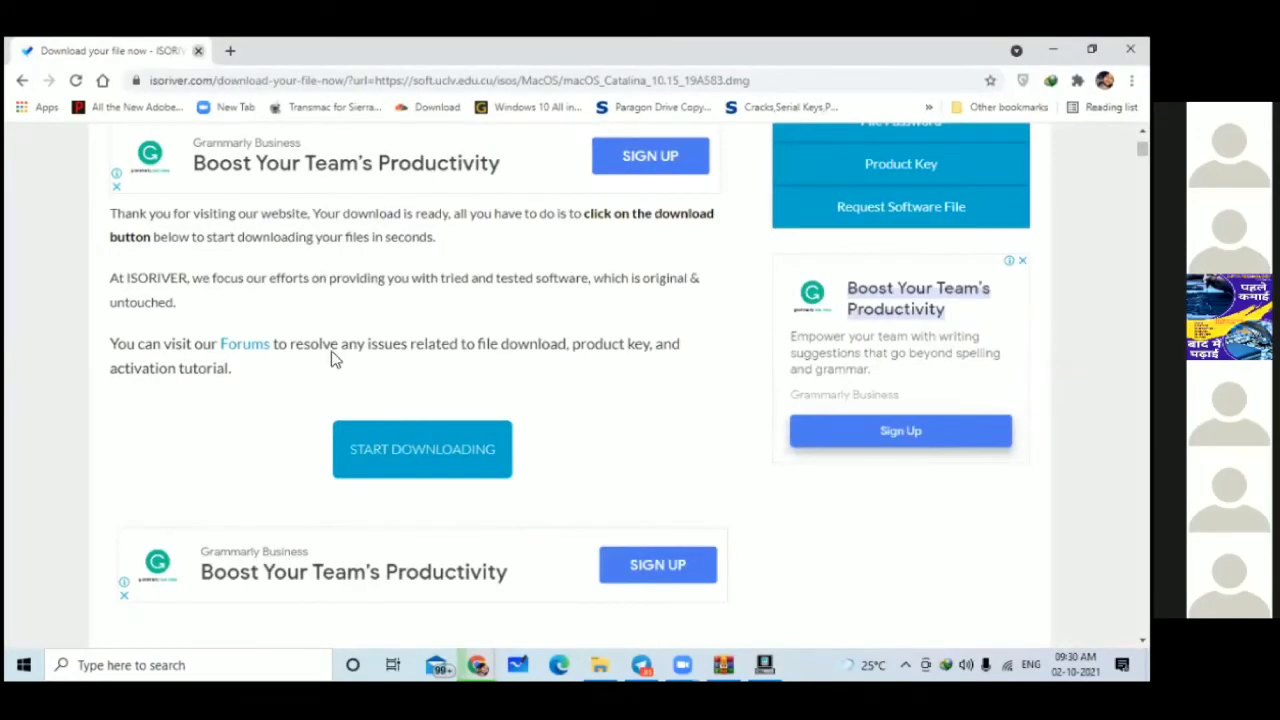
key(super+d)
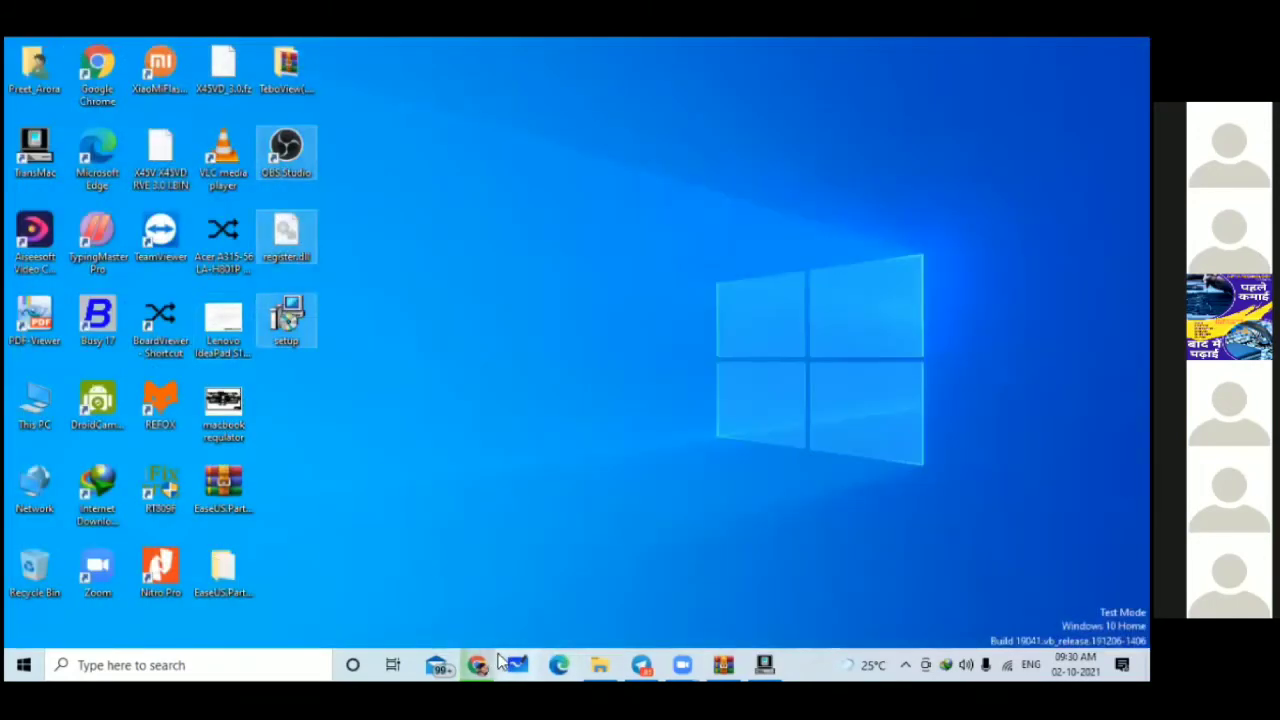
mouse_move(500, 660)
click(481, 570)
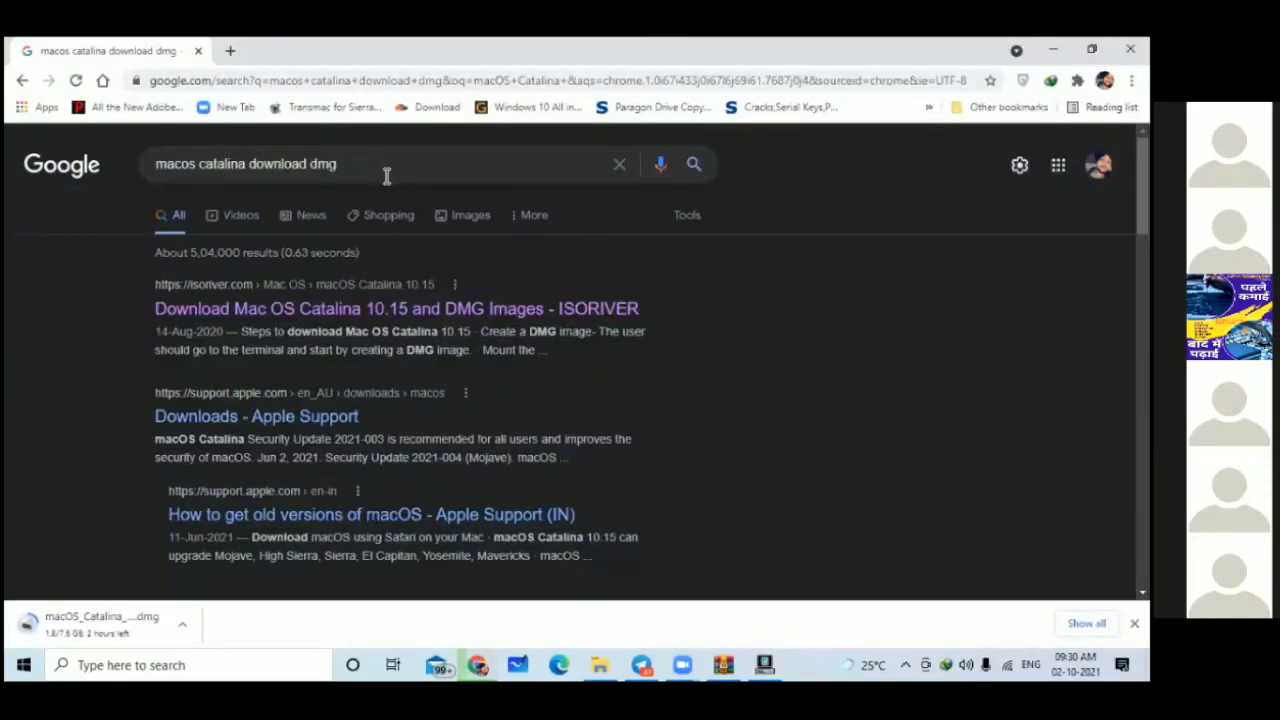
drag(330, 163, 144, 146)
click(339, 150)
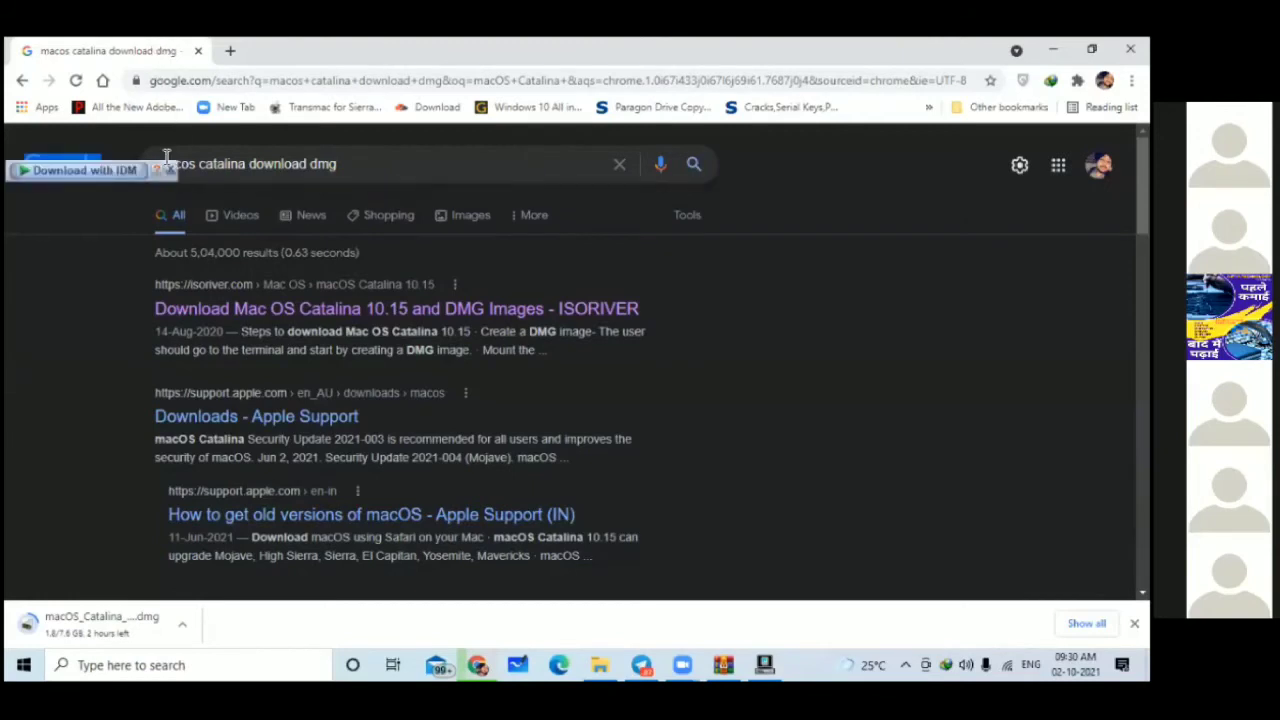
drag(369, 163, 136, 173)
click(136, 173)
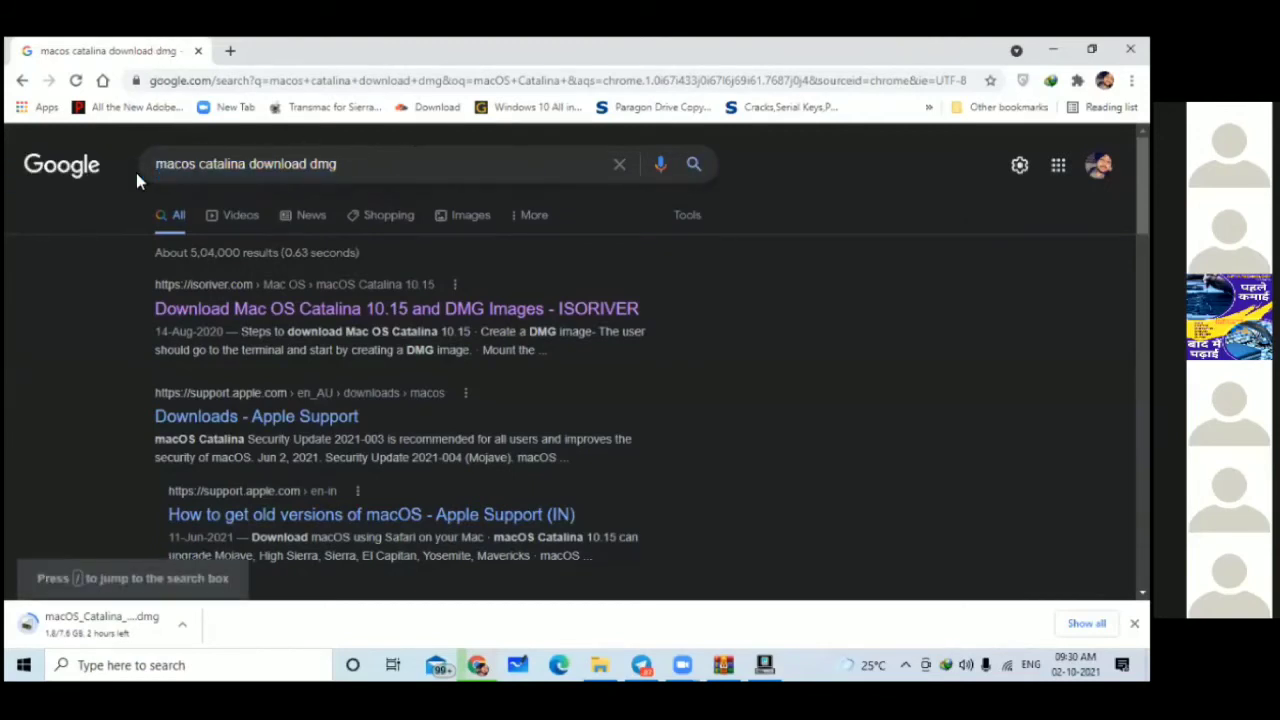
click(336, 170)
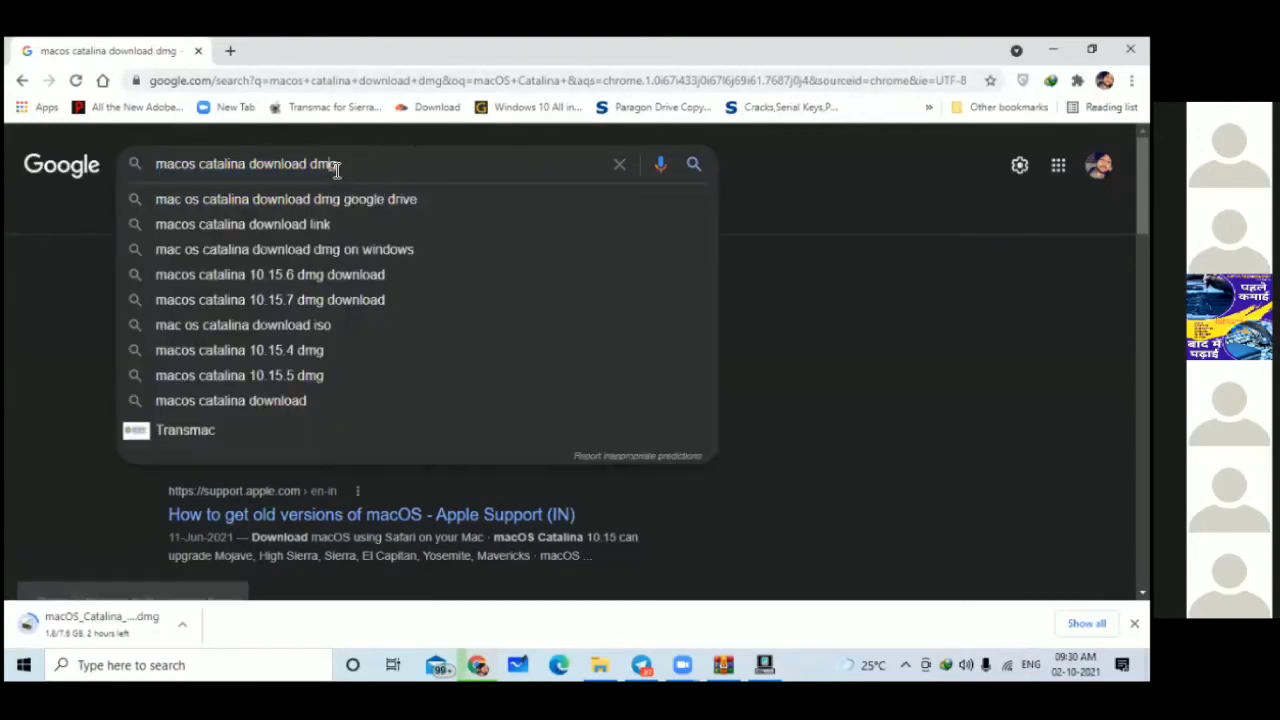
drag(336, 170, 169, 196)
click(150, 196)
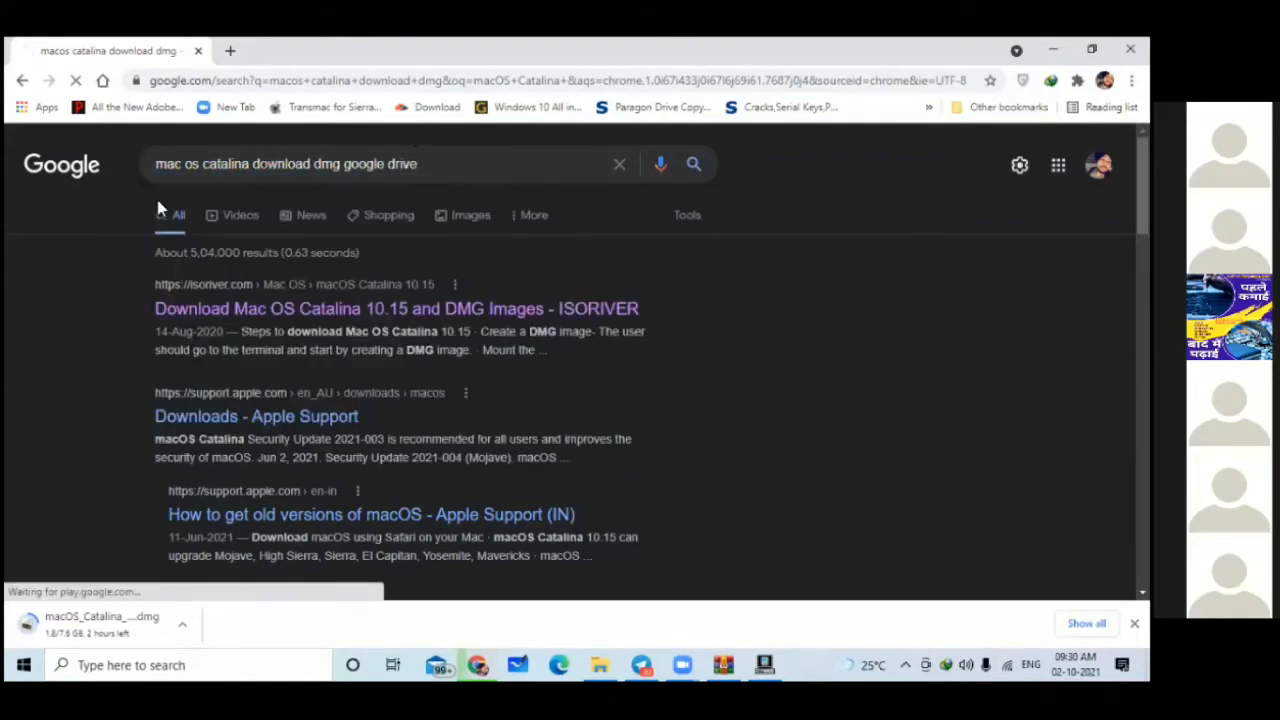
Step: Search Google for "busy download" and open busywin.com's Products - Download Section of BUSY page at its list of versions
drag(421, 165, 165, 183)
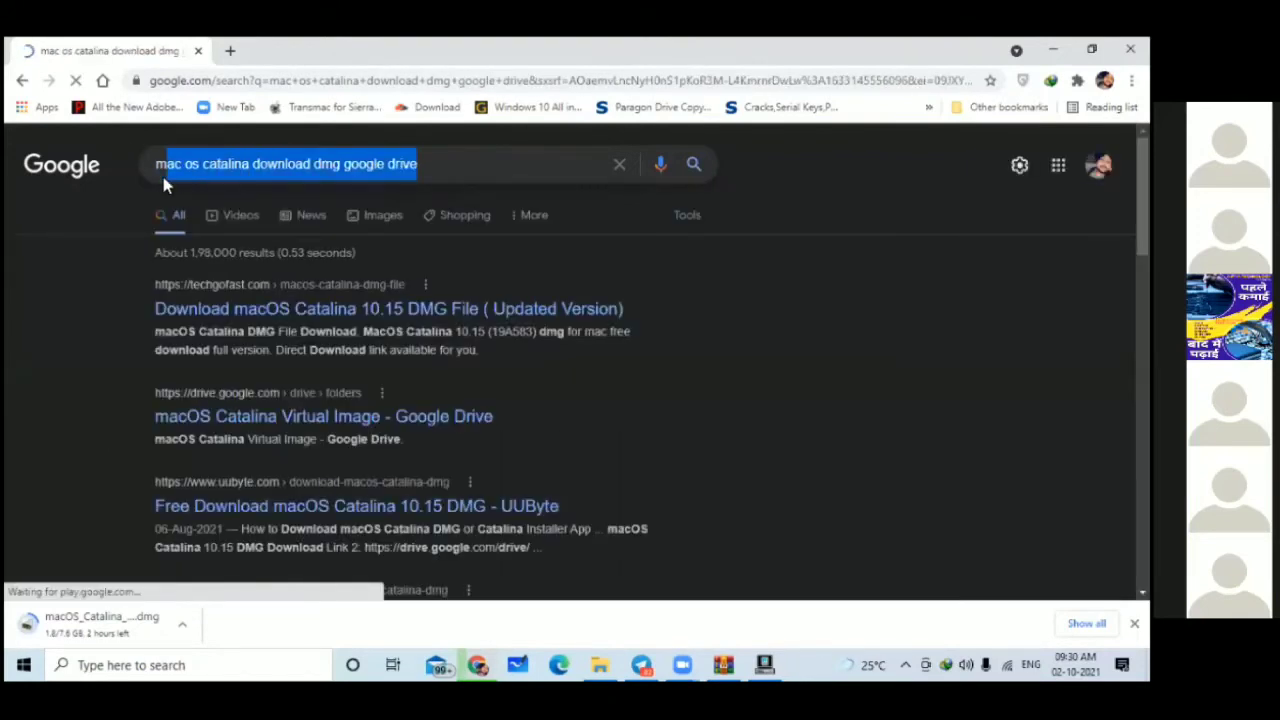
text(B)
text(Y DO)
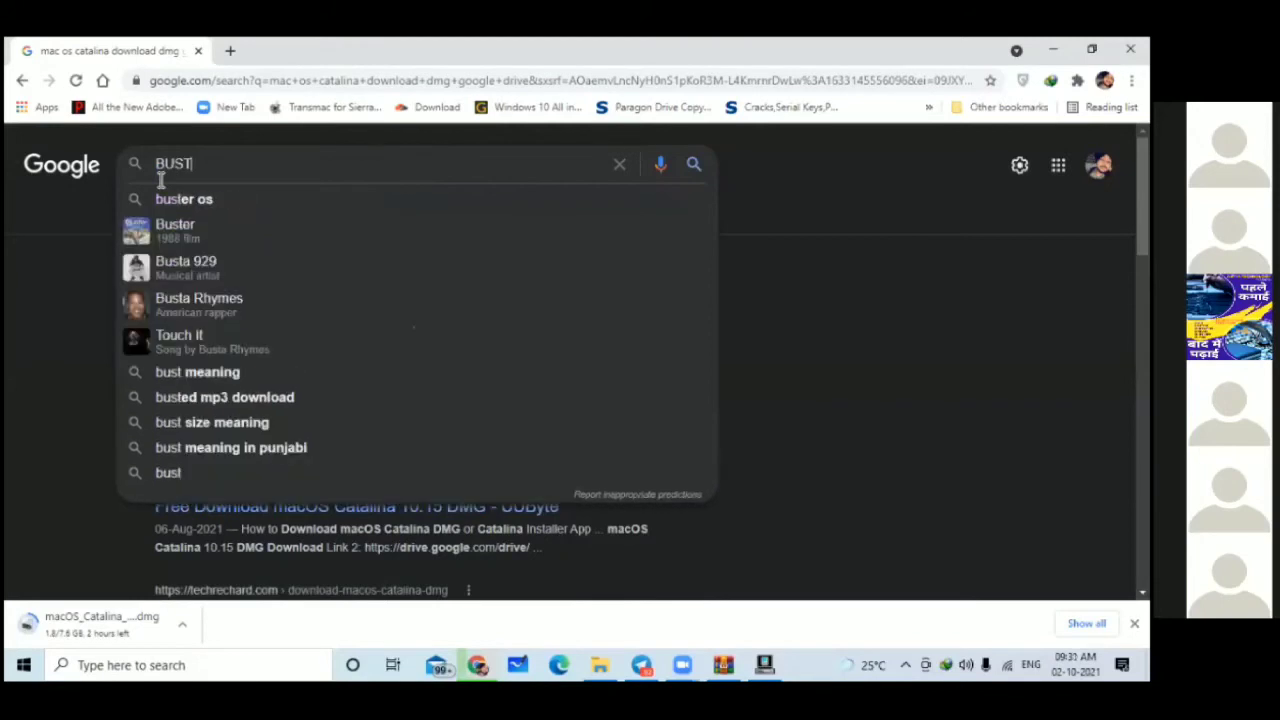
text(W)
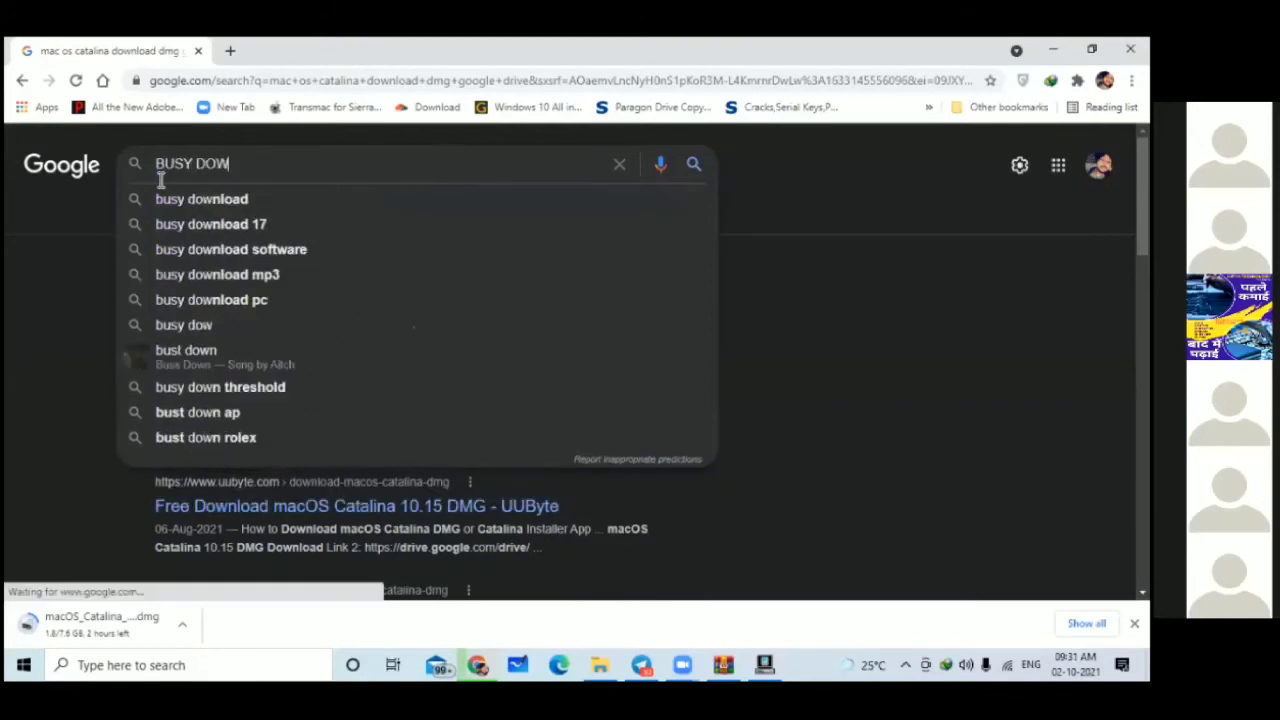
key(Down)
key(Return)
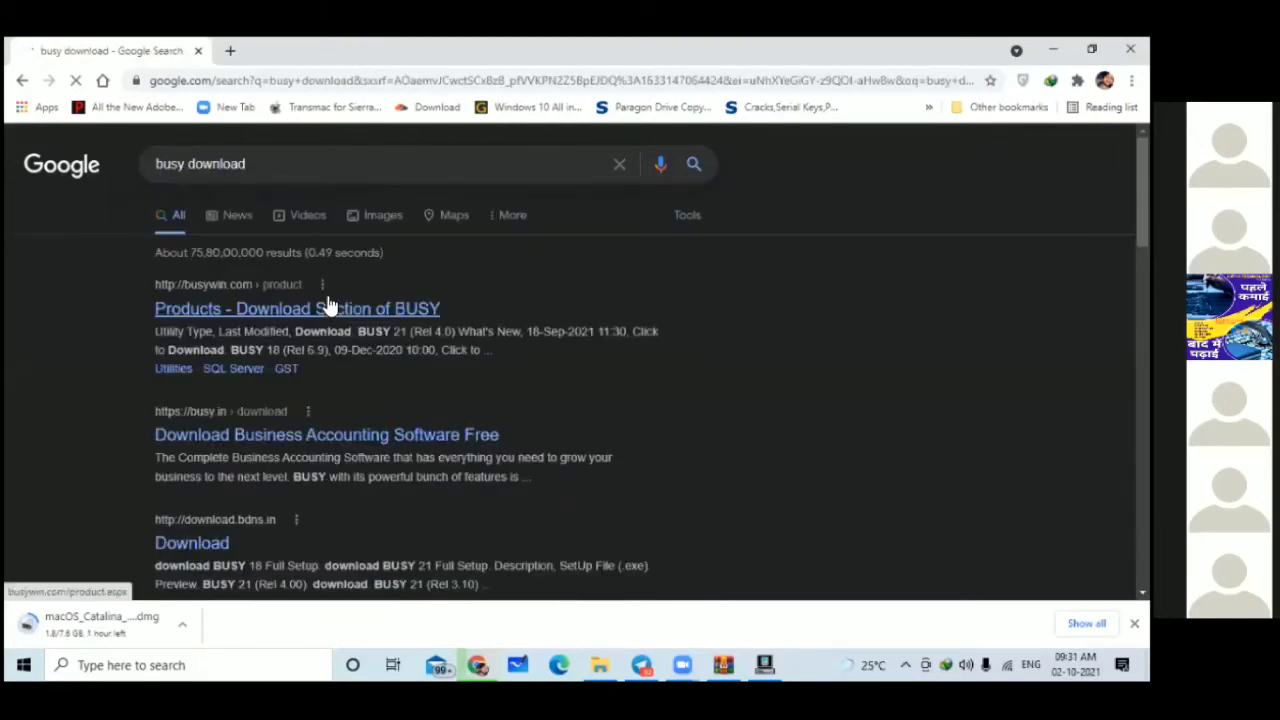
click(338, 310)
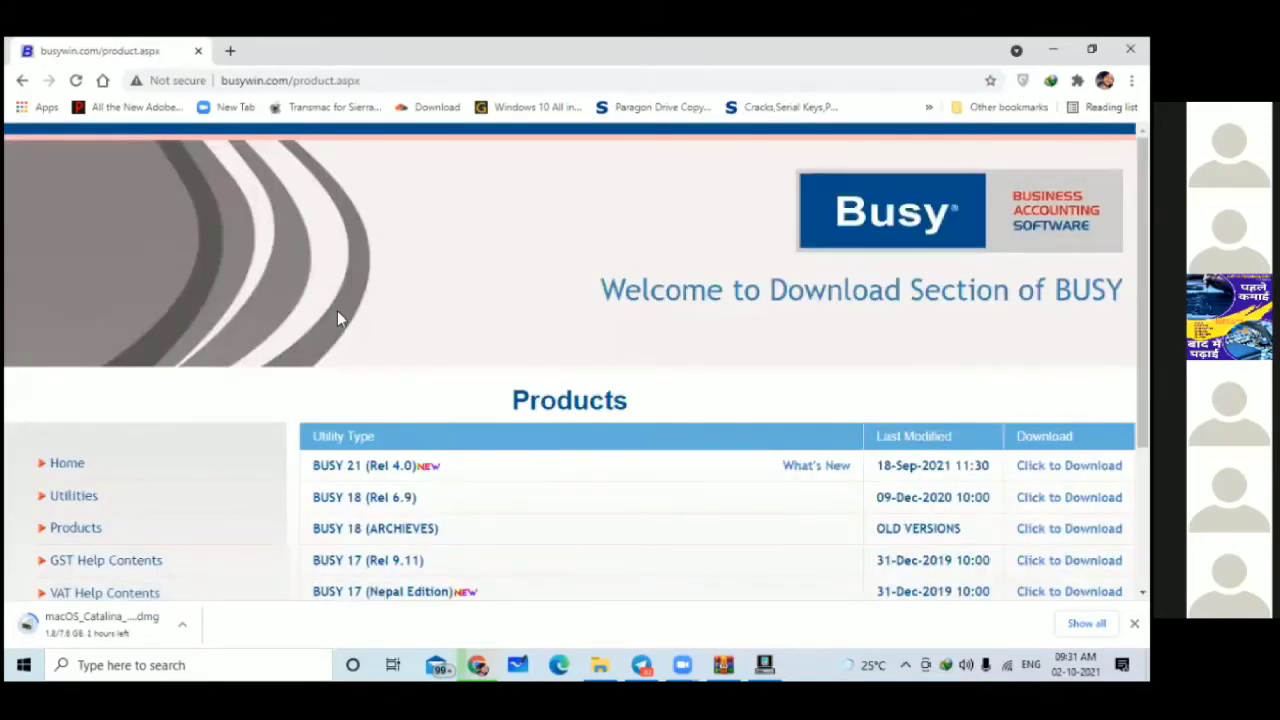
scroll(400, 337, down, 3)
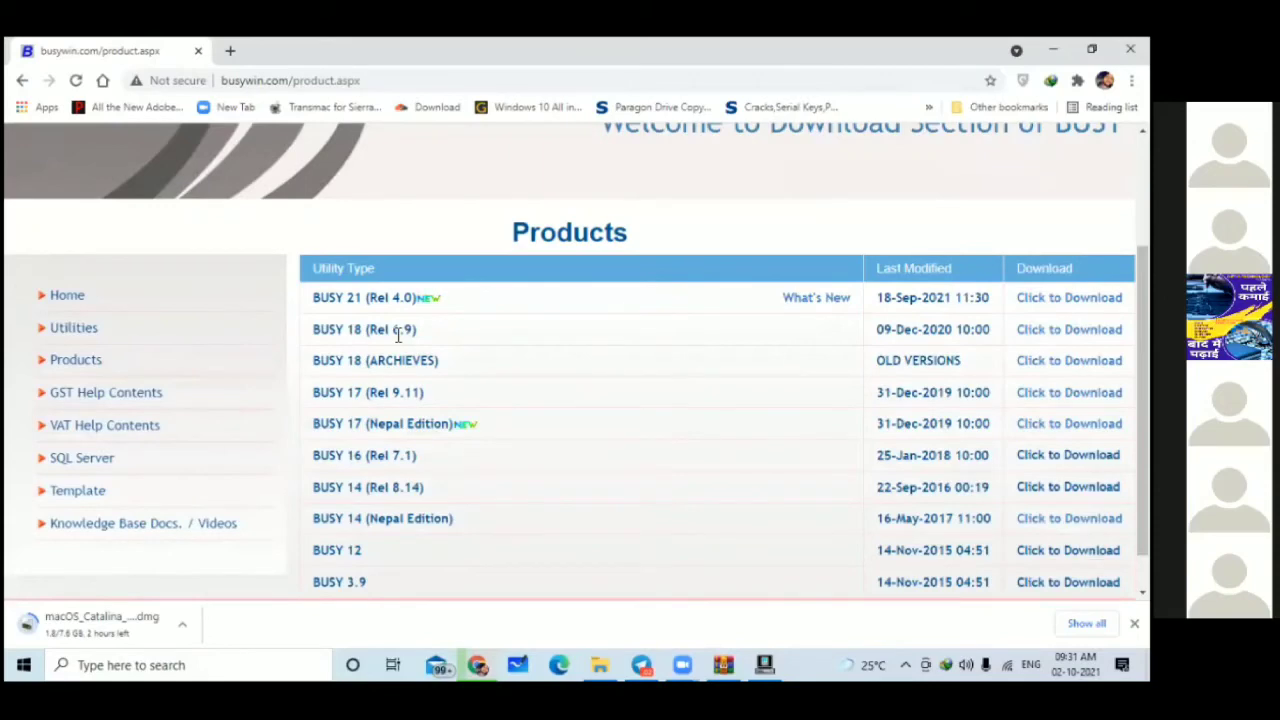
Step: Exit Chrome despite the download in progress and refresh the desktop
click(1130, 49)
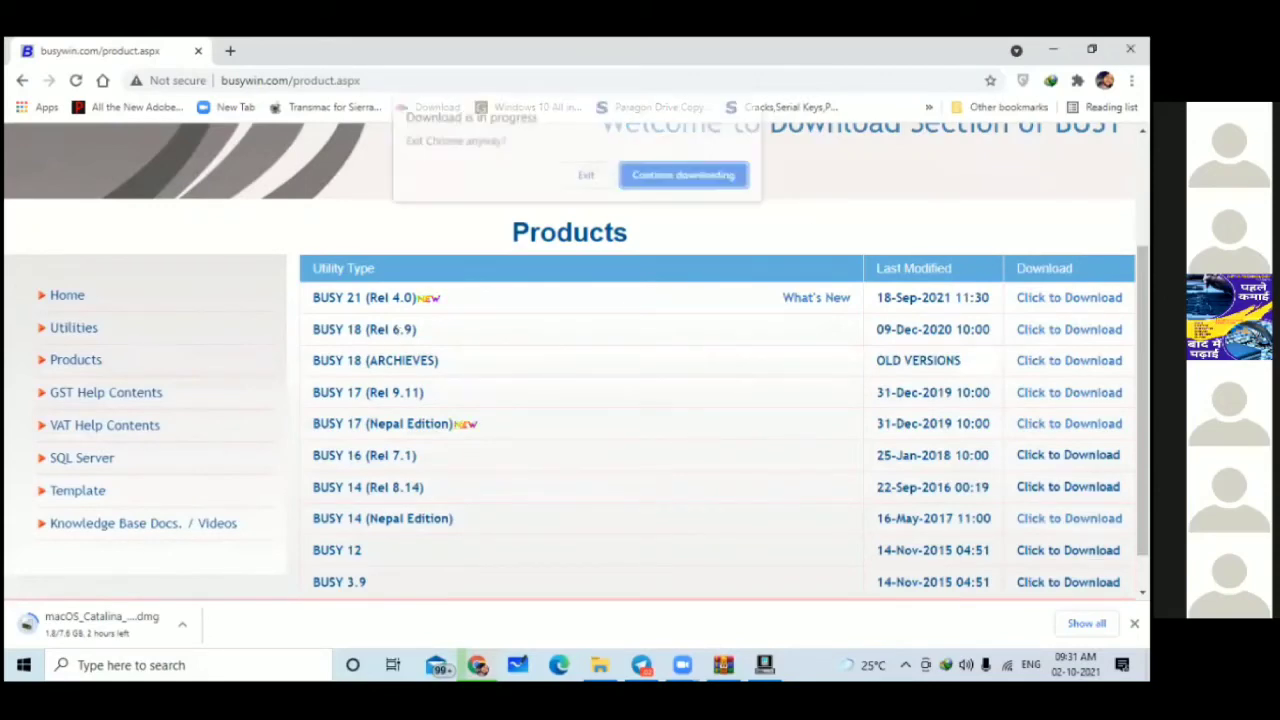
click(585, 177)
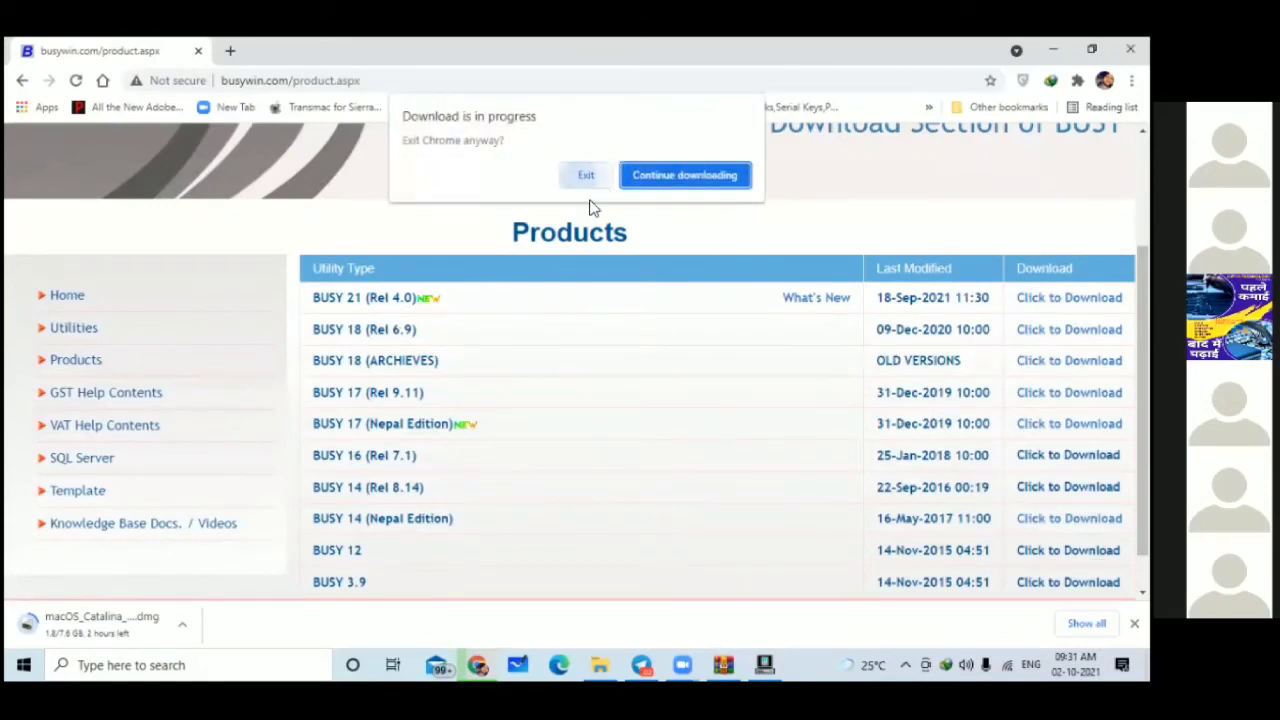
right_click(624, 268)
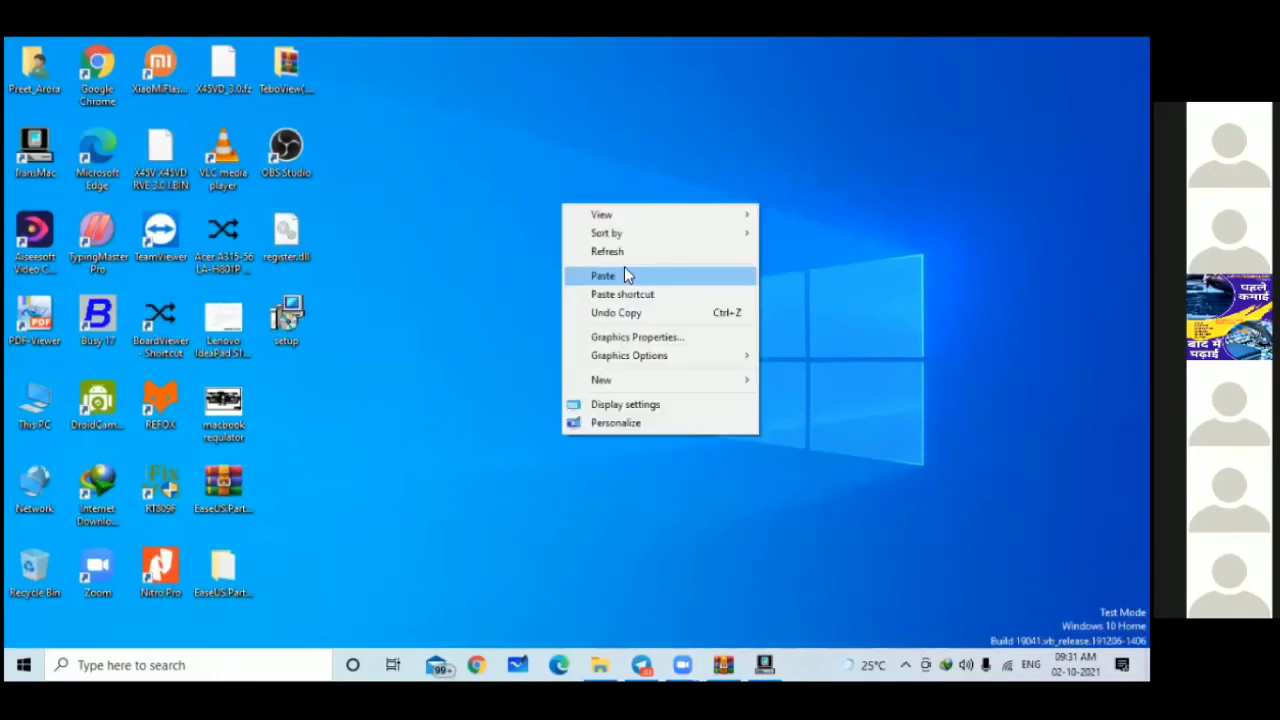
click(618, 252)
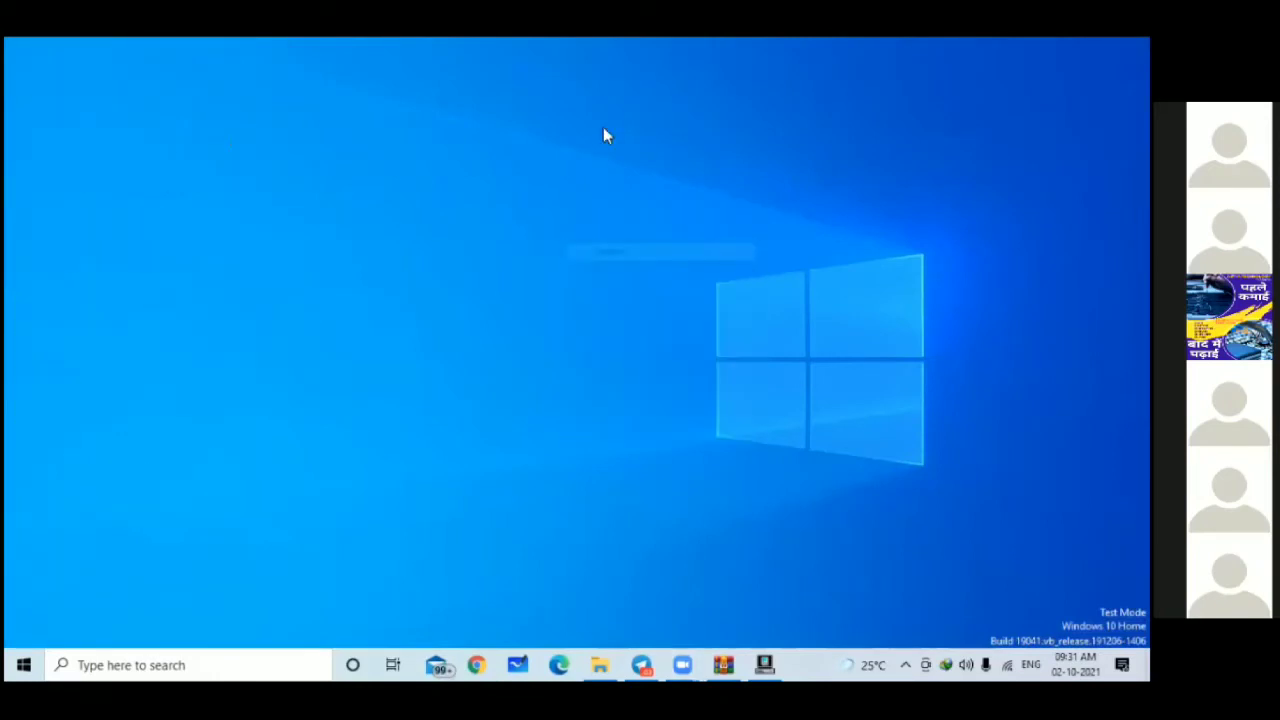